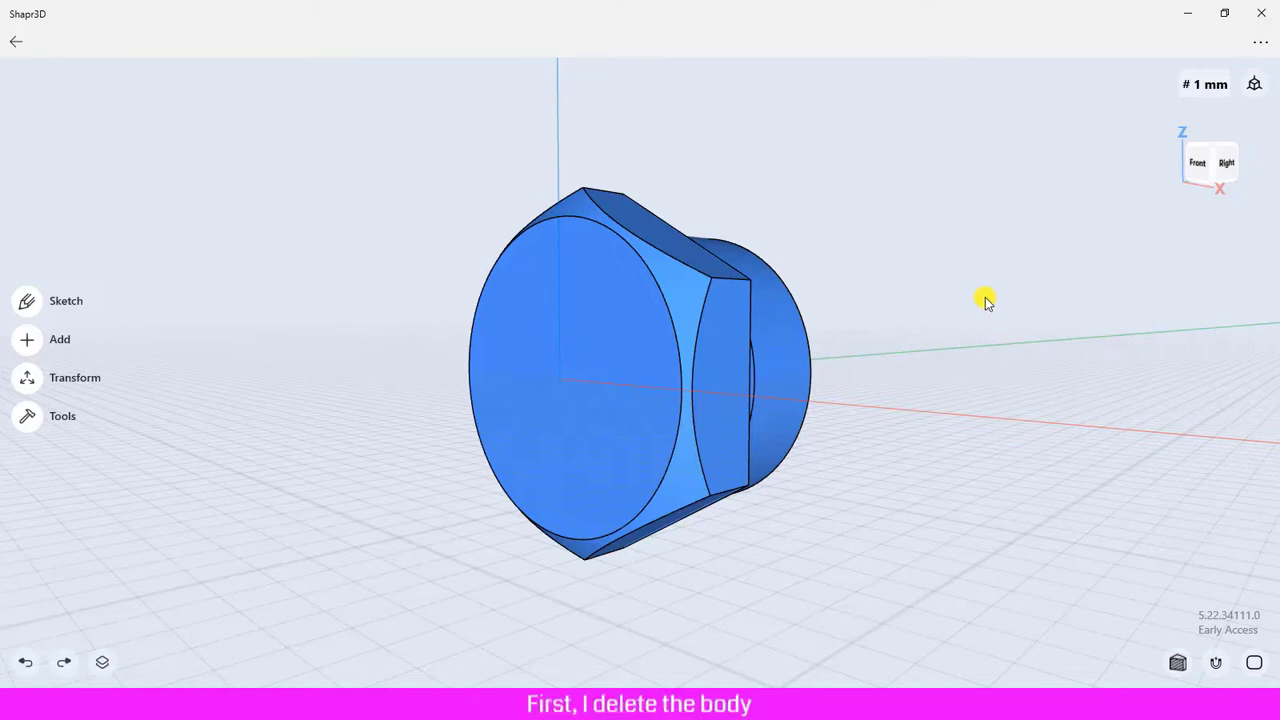
Delete the existing Body 01 from the design's item list and close the list
click(103, 662)
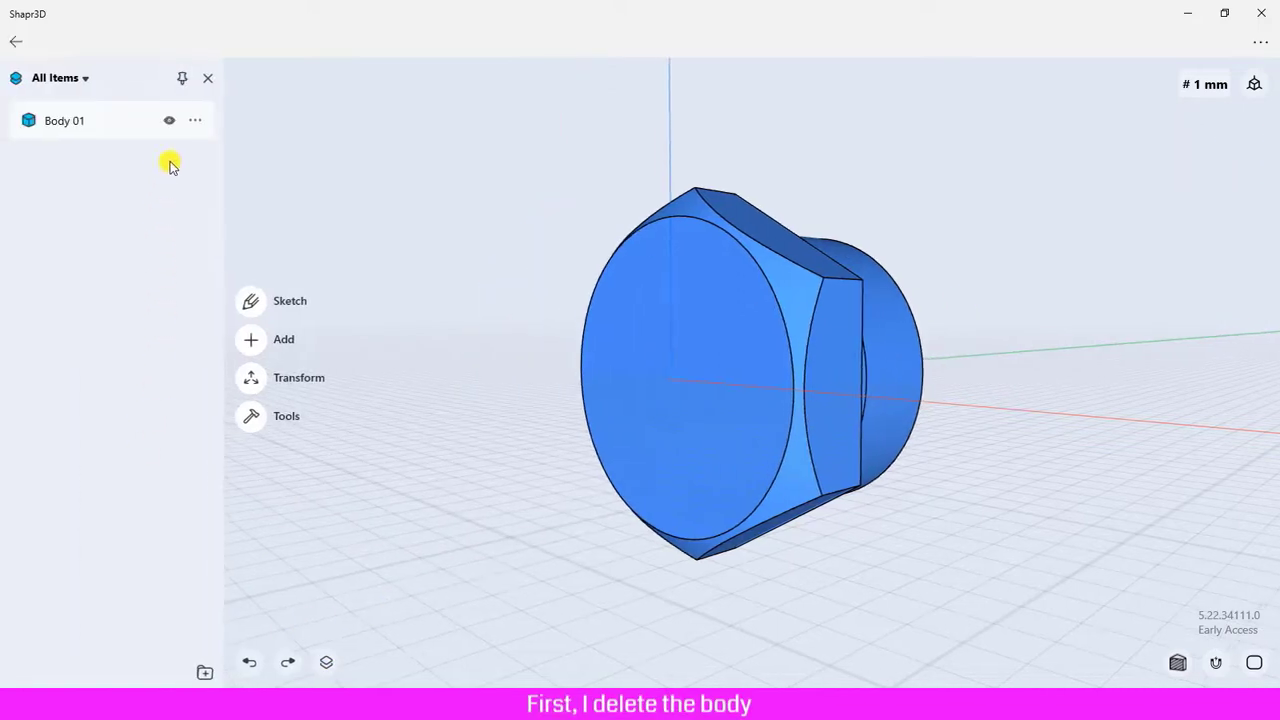
click(195, 120)
click(237, 181)
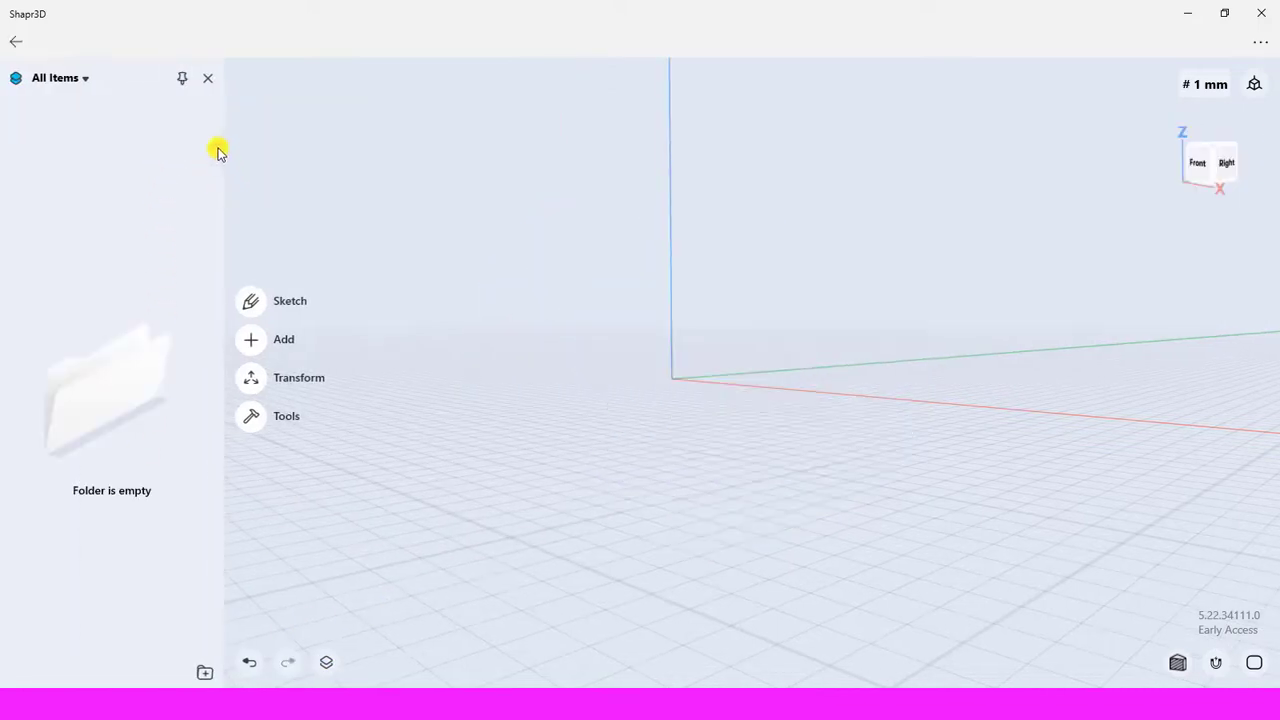
click(208, 80)
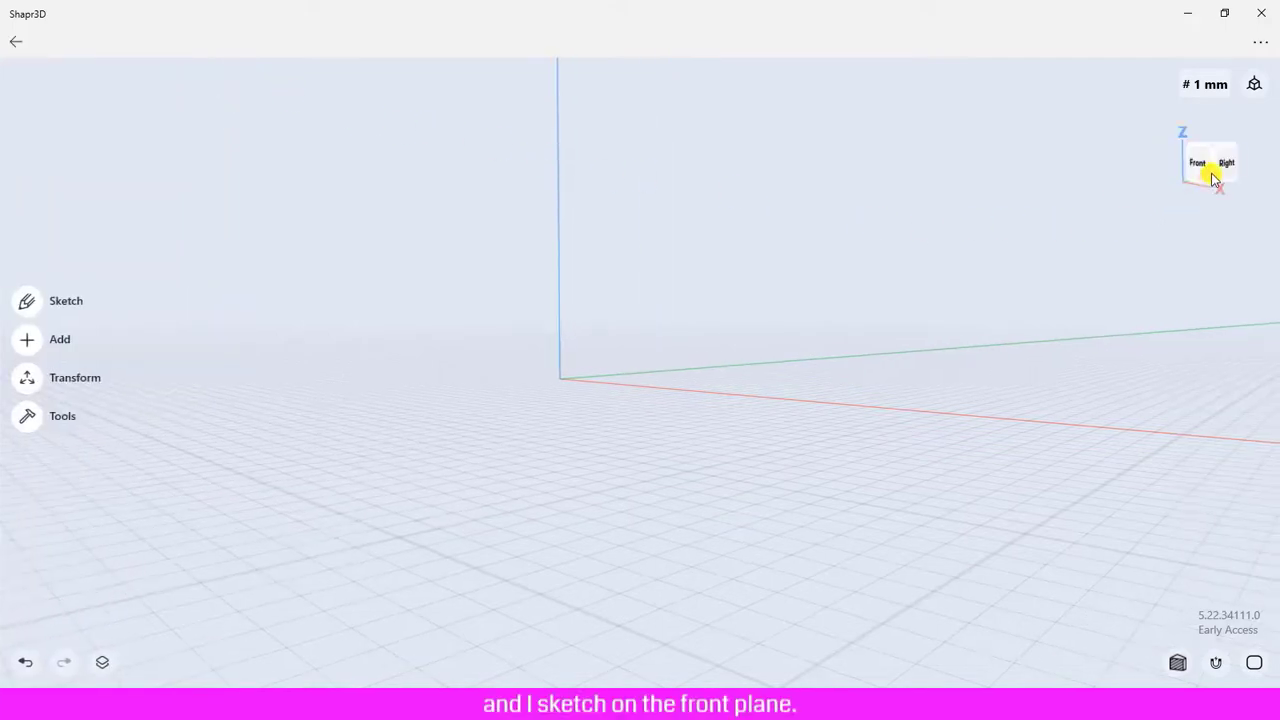
Sketch a triangular polygon on the front plane, centred at the origin with its vertex 15 mm up the Z axis
click(1202, 168)
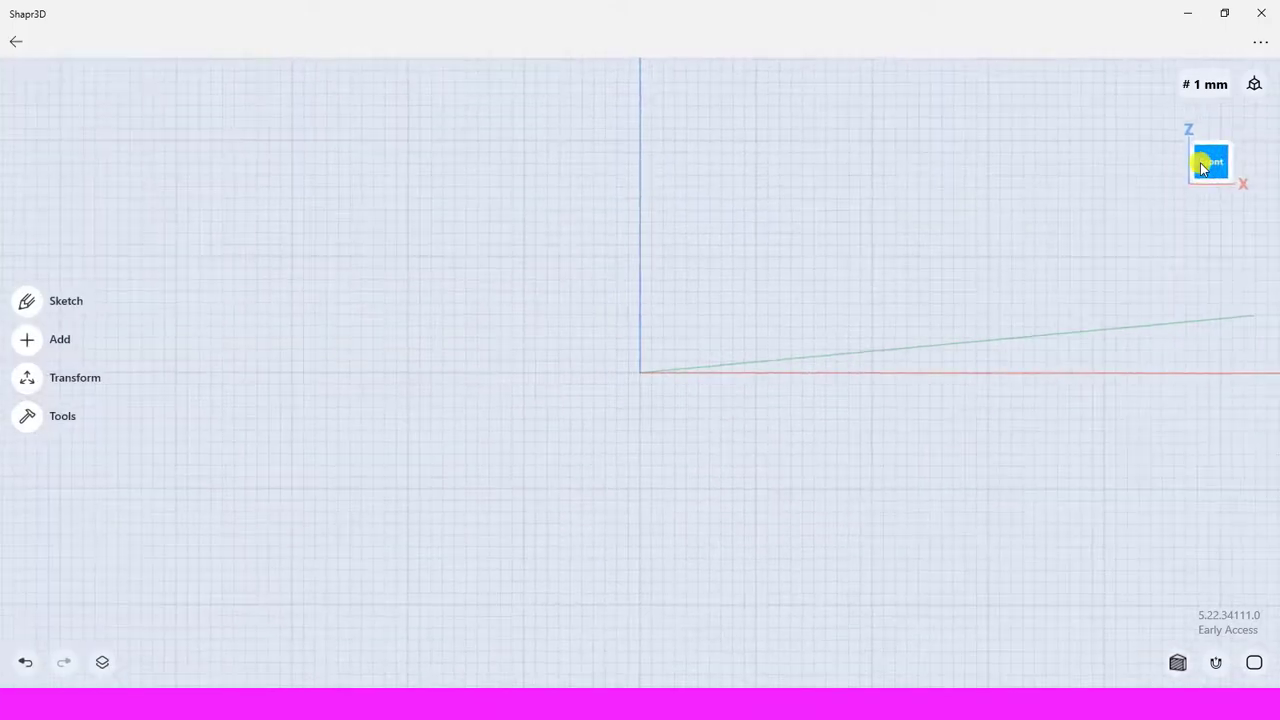
click(28, 304)
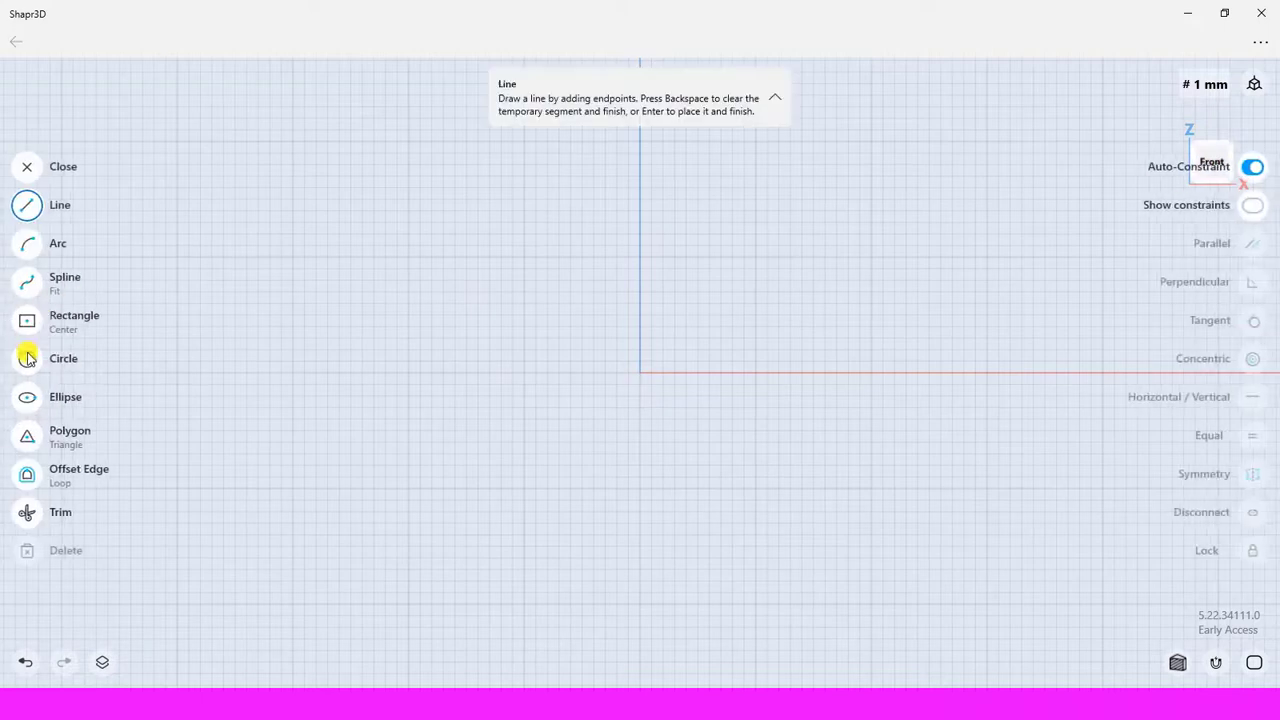
click(27, 435)
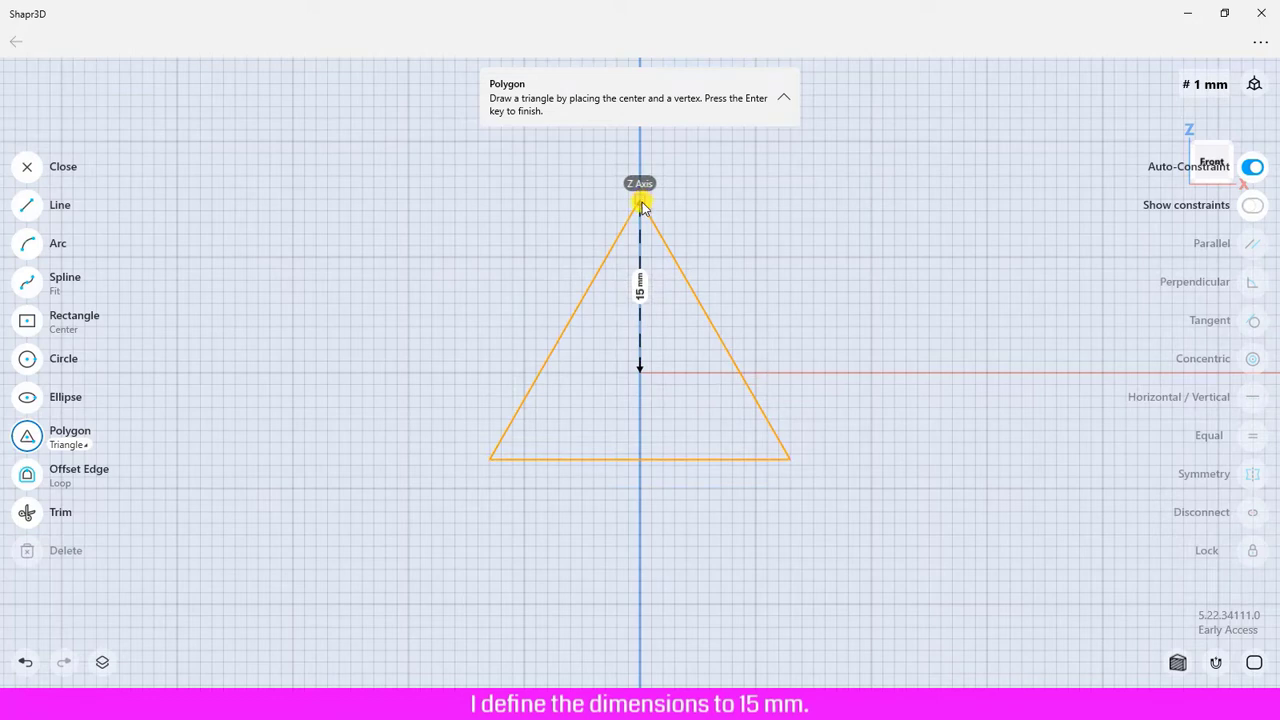
click(640, 204)
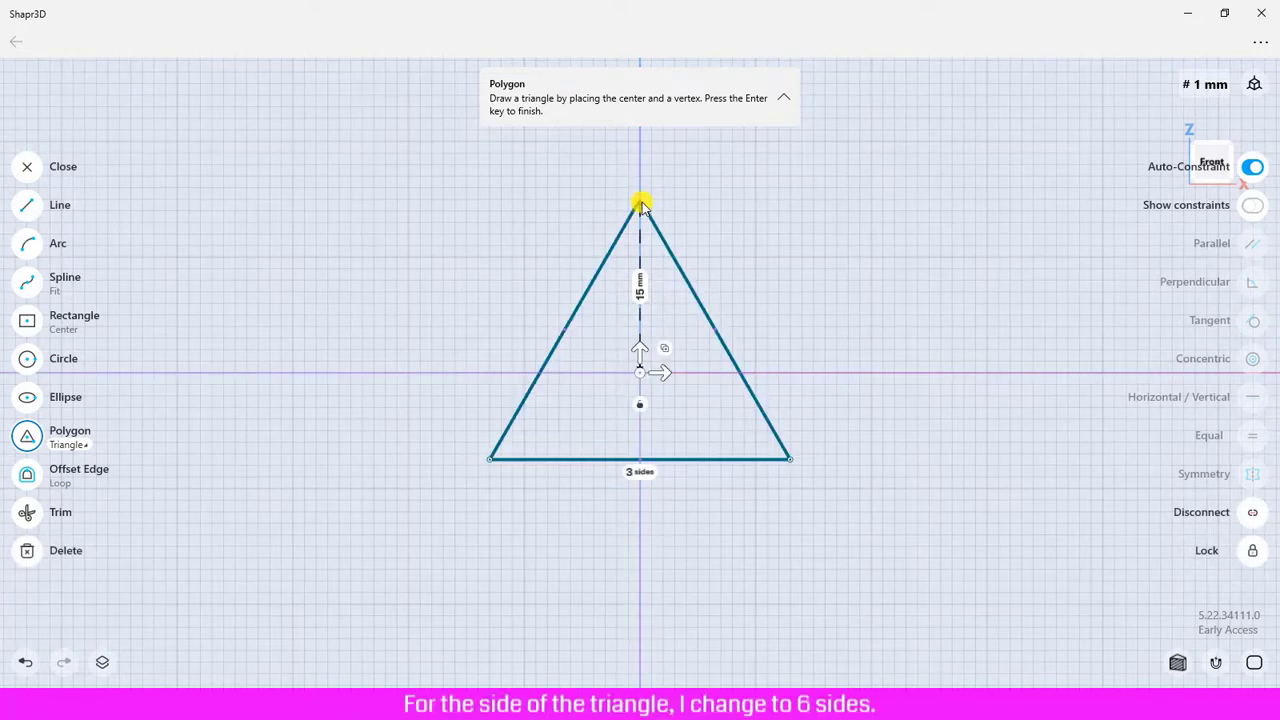
Change the polygon to 6 sides and finish the sketch
click(634, 473)
click(666, 494)
click(709, 540)
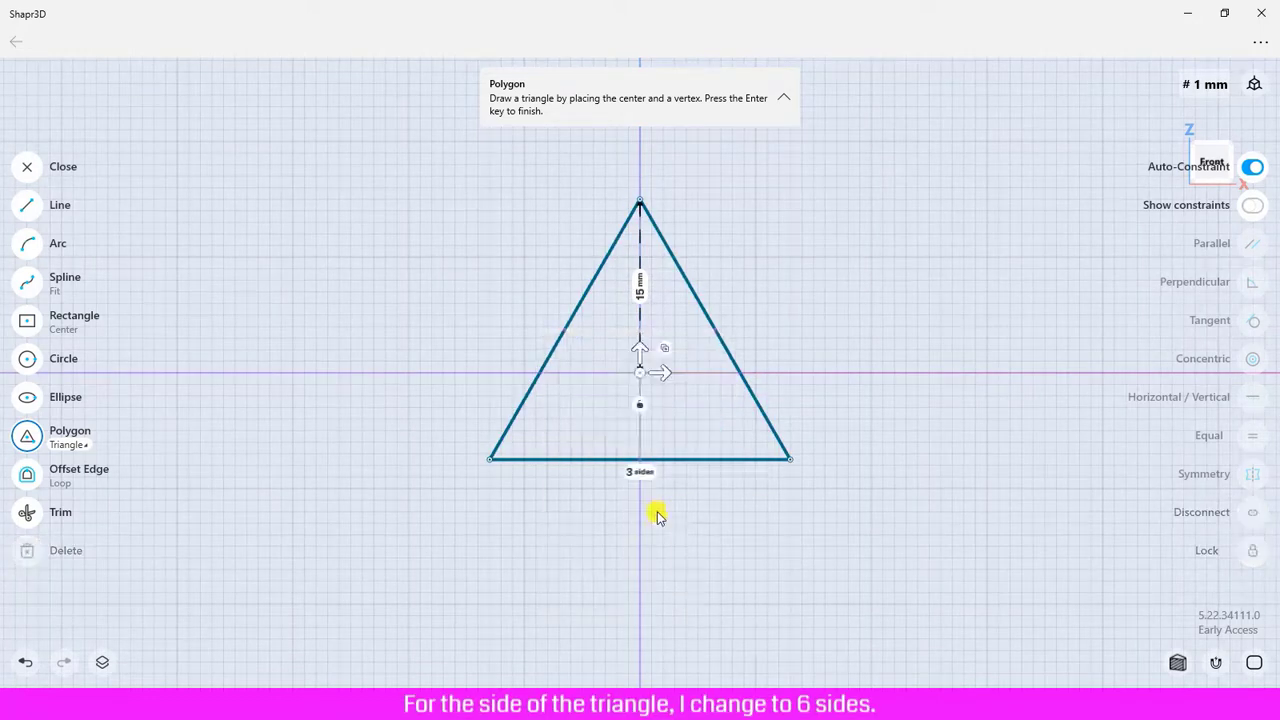
click(30, 172)
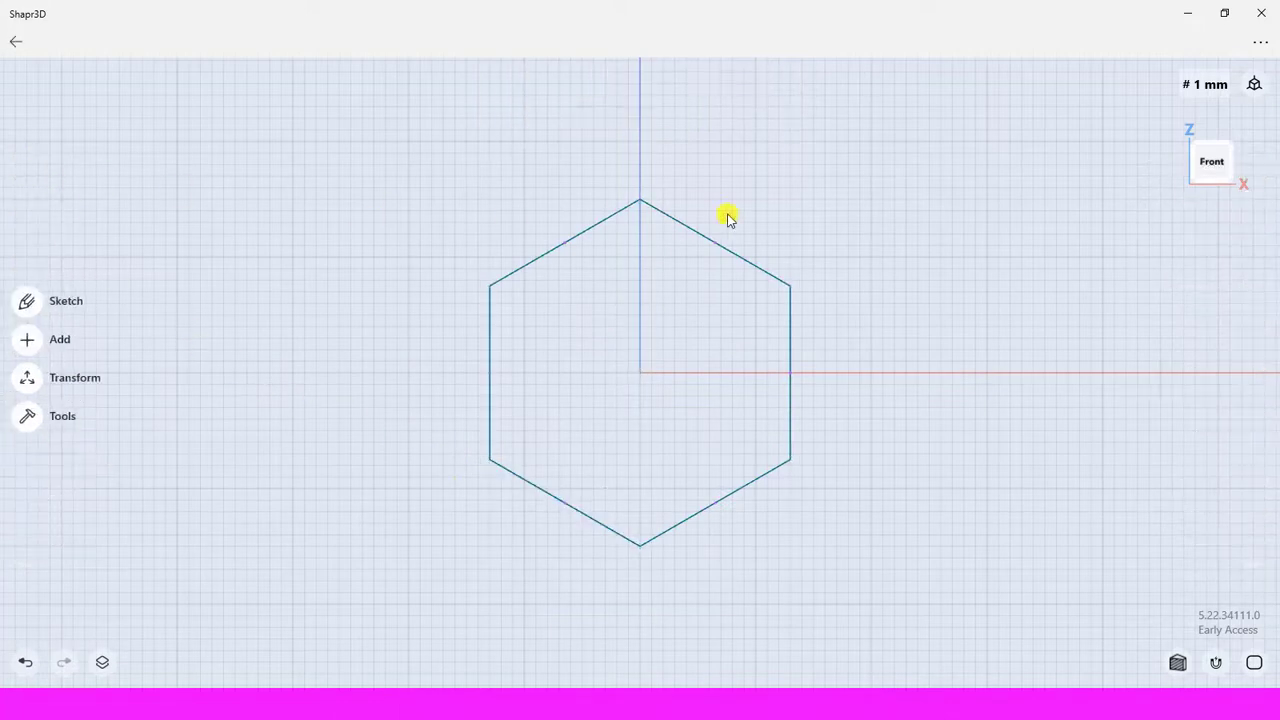
Extrude the hexagonal profile backward by -7 mm from the default view and clear the selection
click(1252, 86)
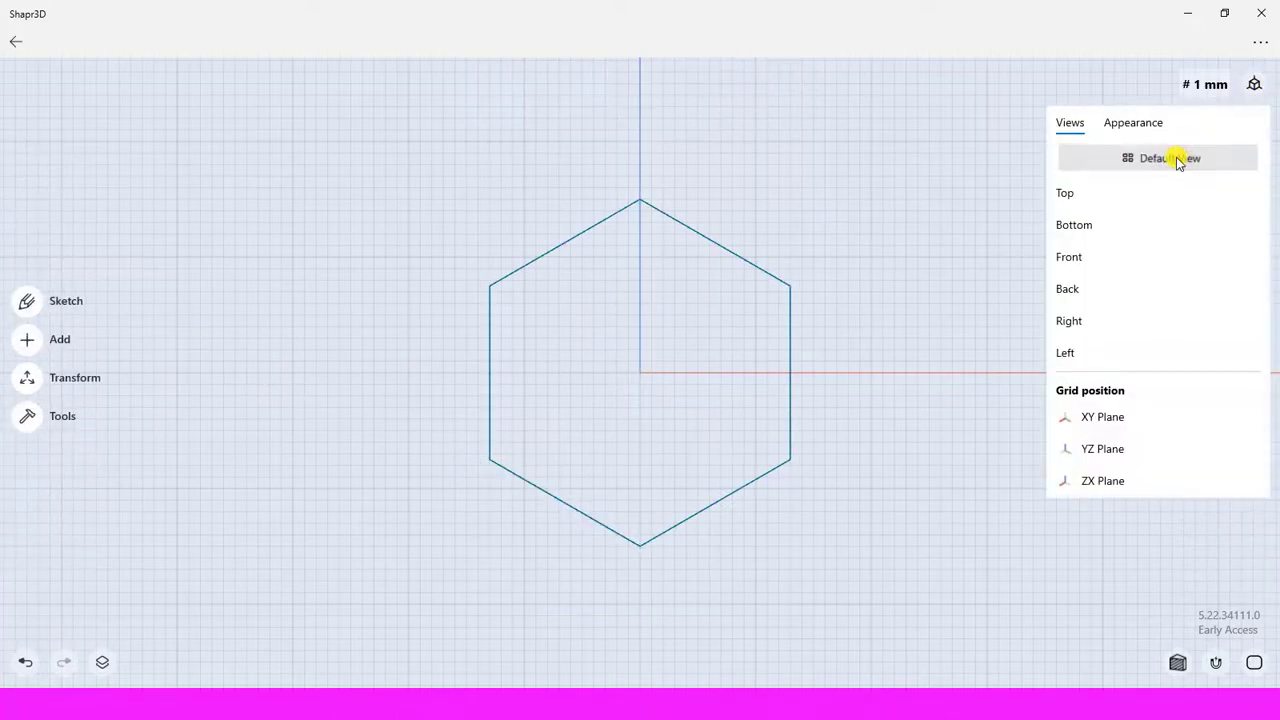
click(1178, 160)
click(735, 337)
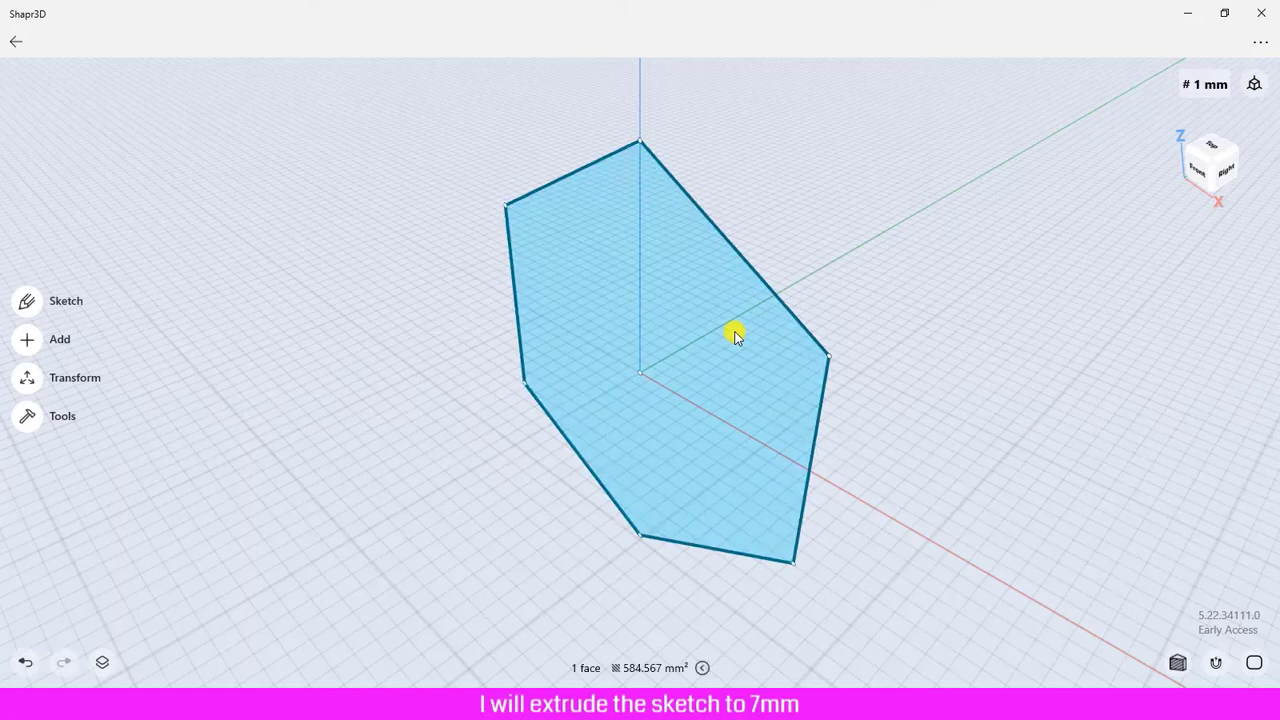
drag(720, 338, 787, 303)
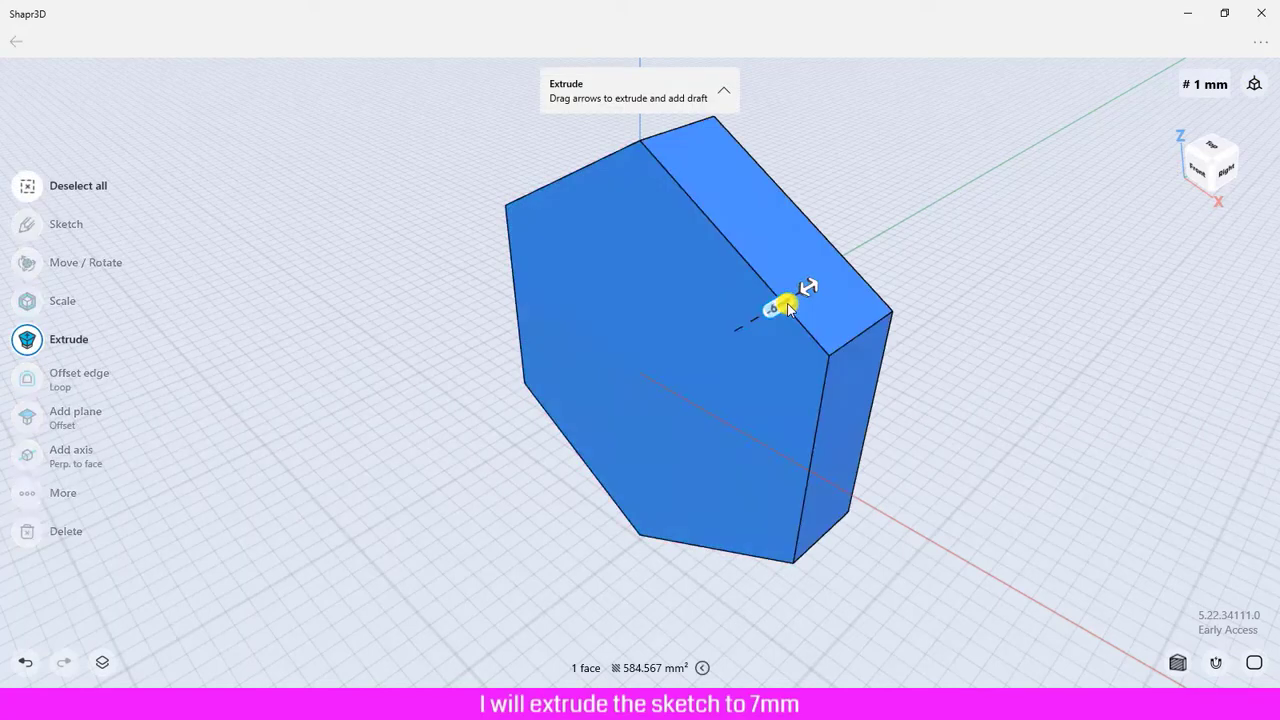
click(781, 307)
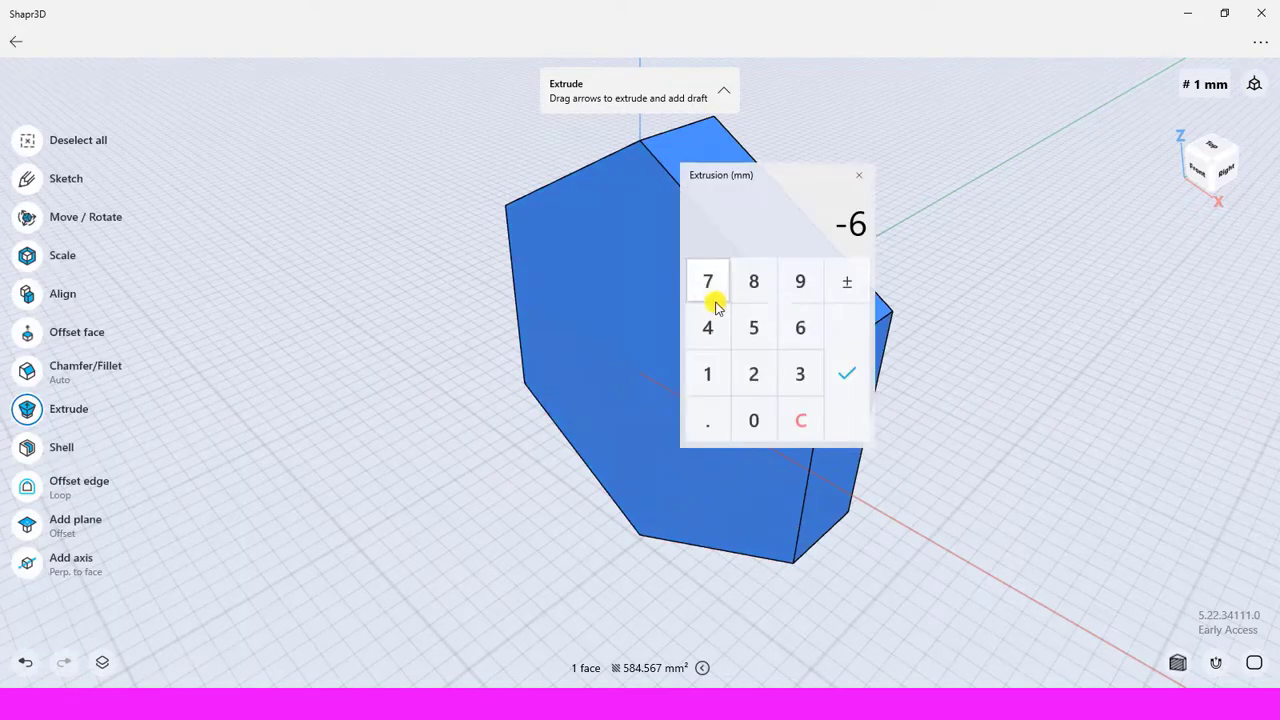
click(845, 377)
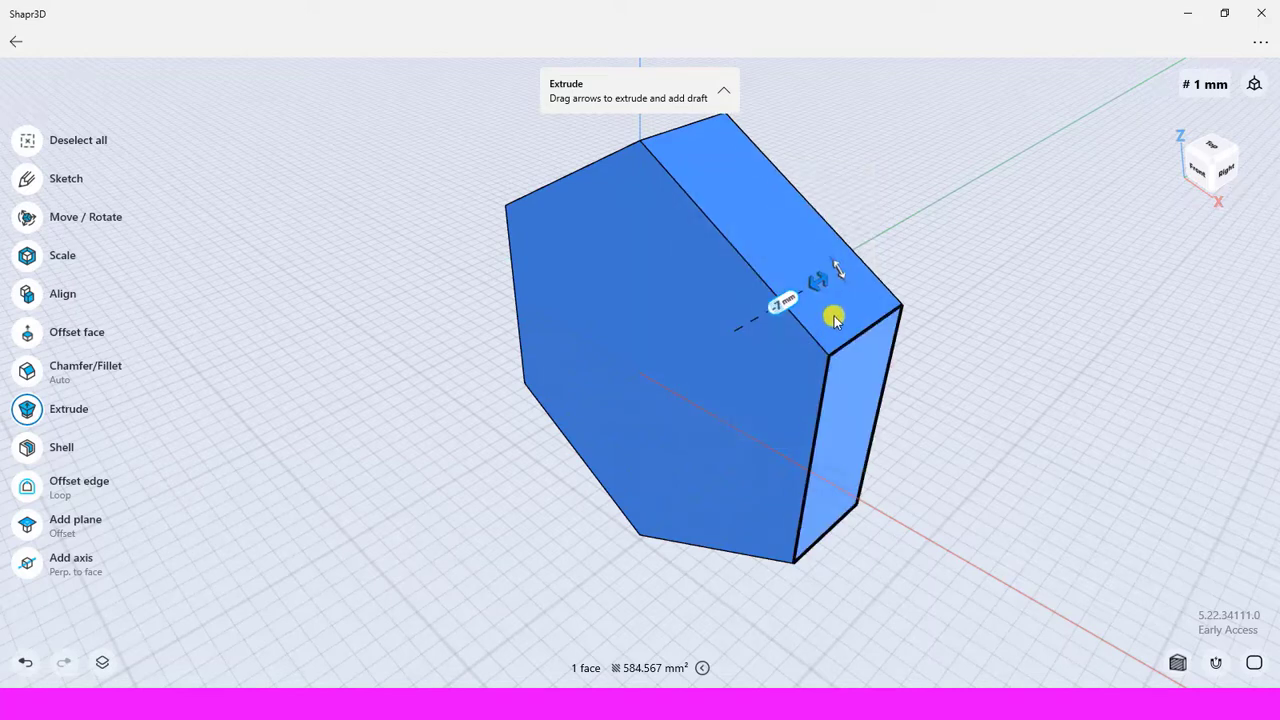
click(1007, 258)
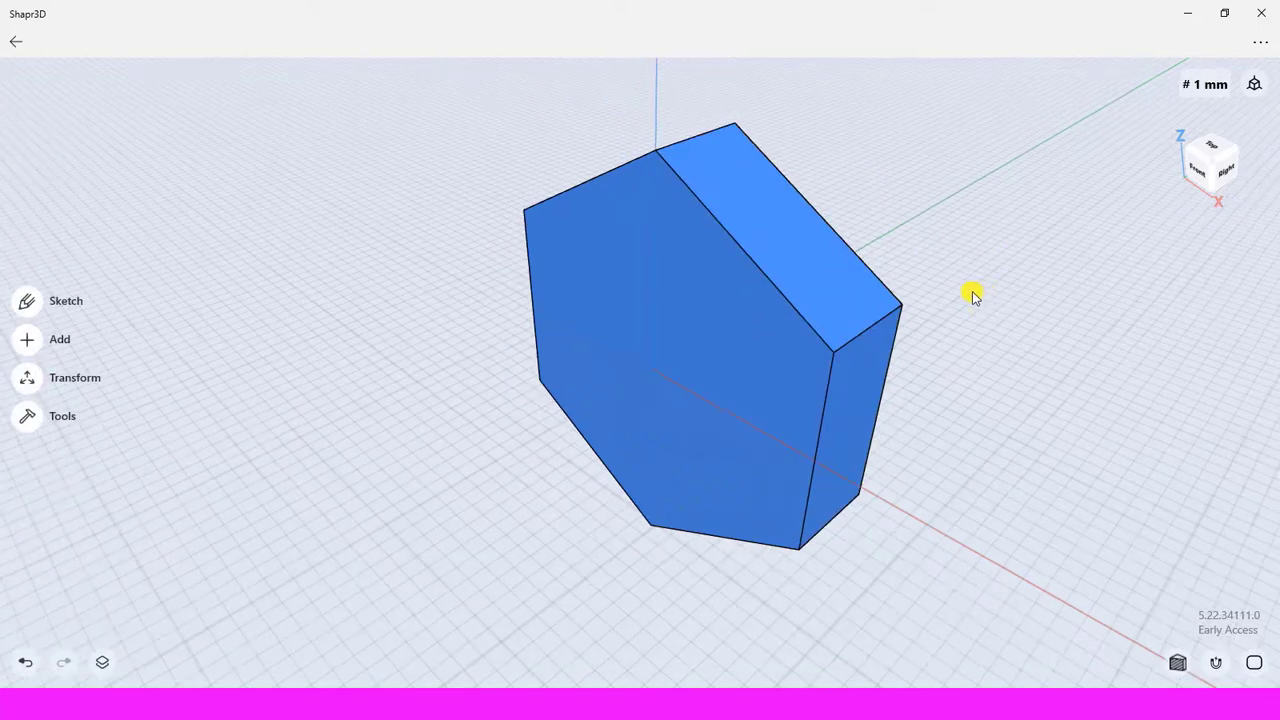
Create an Offset from Face construction plane based on the back hexagonal face of the body
right_drag(971, 291, 791, 277)
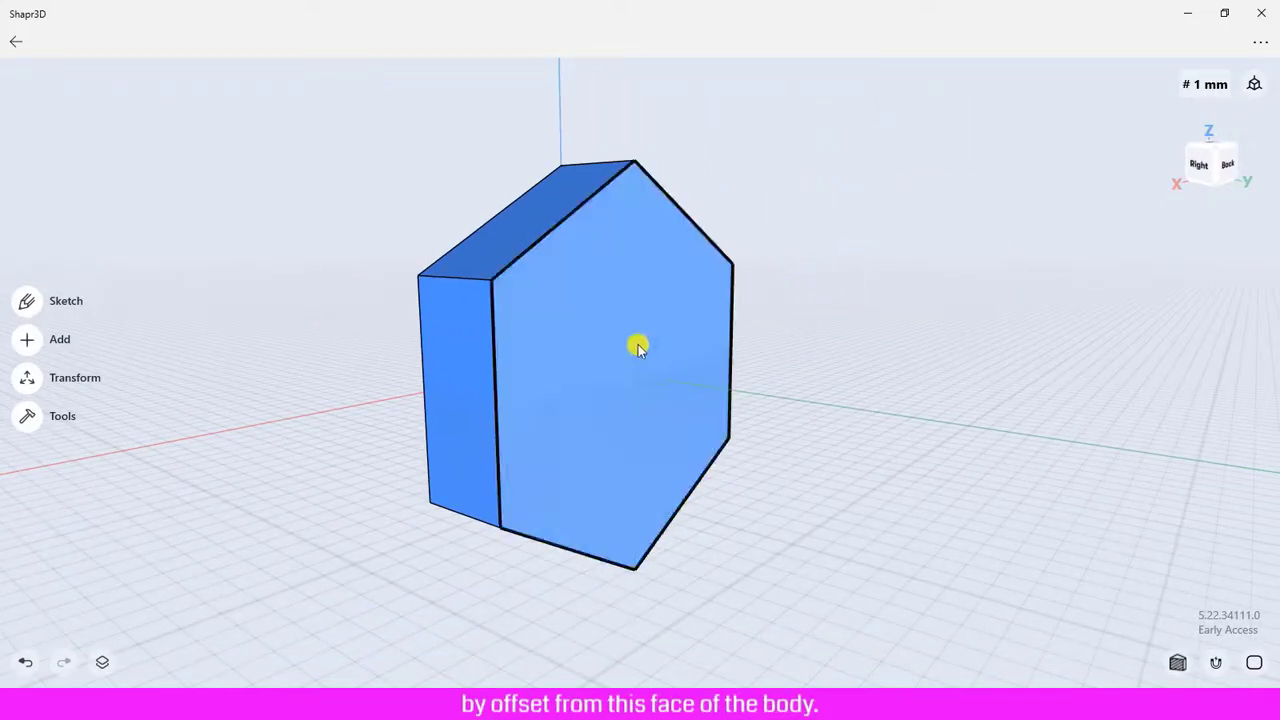
click(24, 341)
click(27, 377)
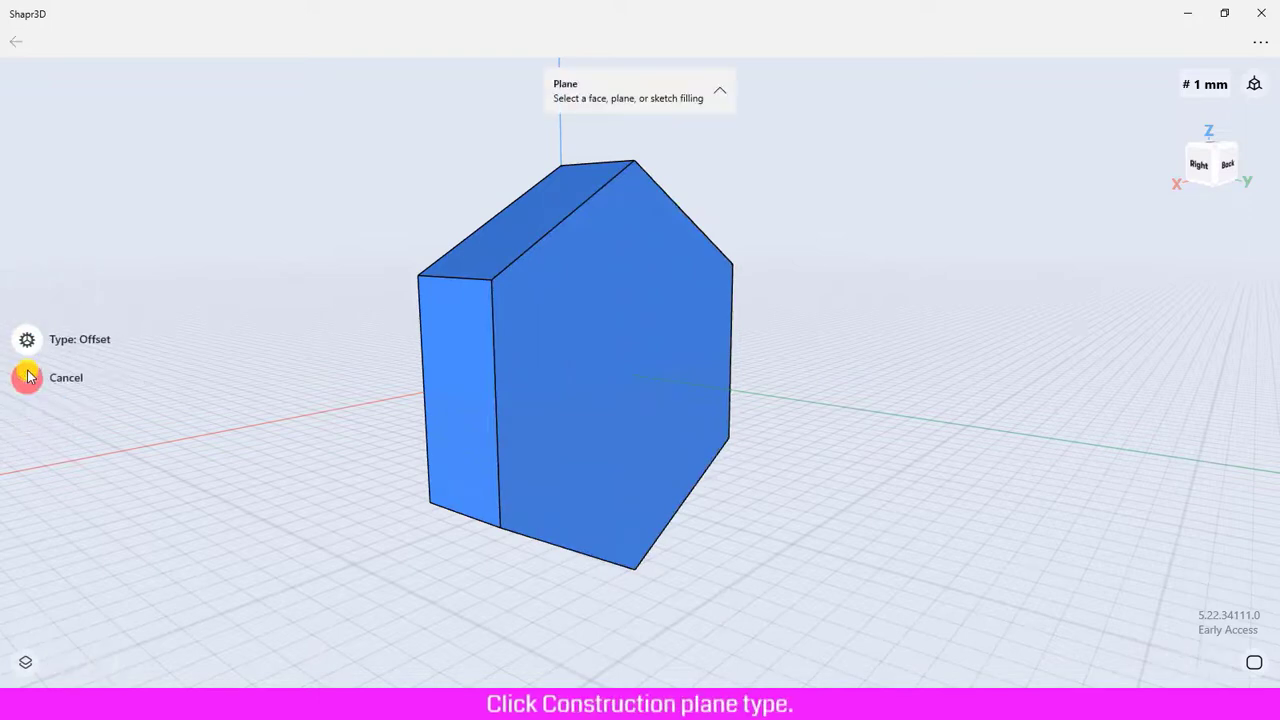
click(27, 341)
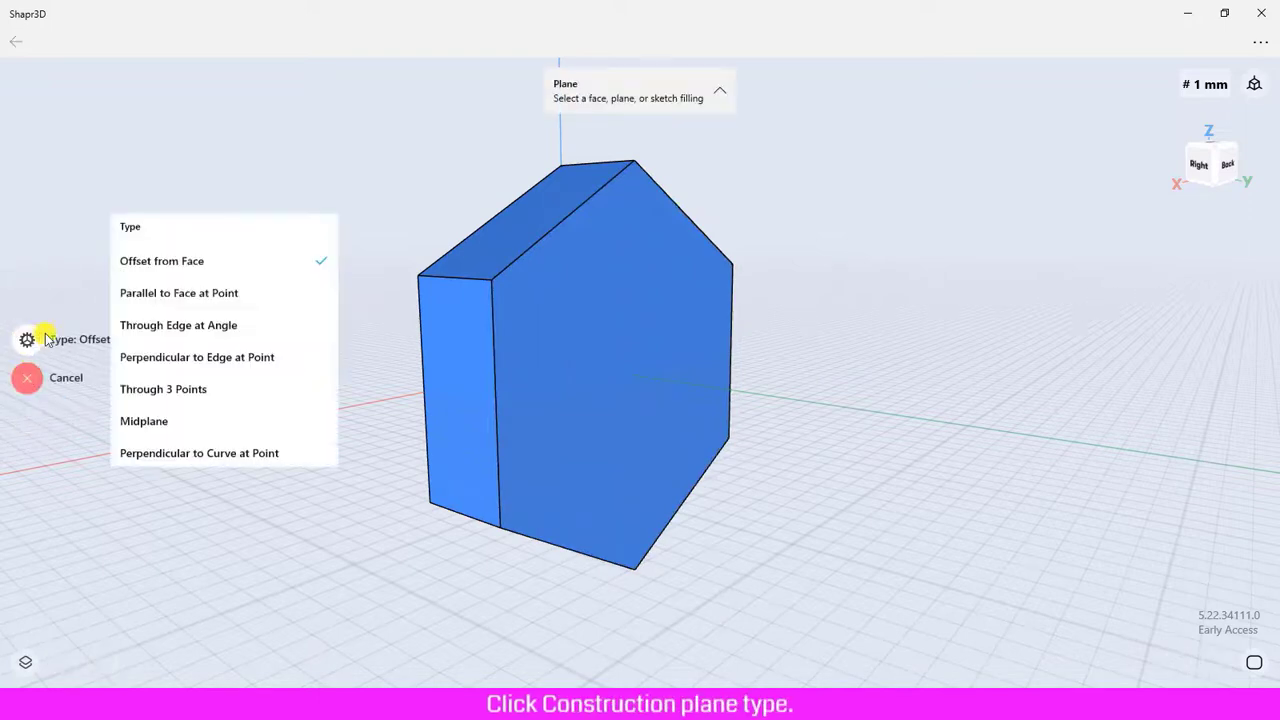
click(160, 262)
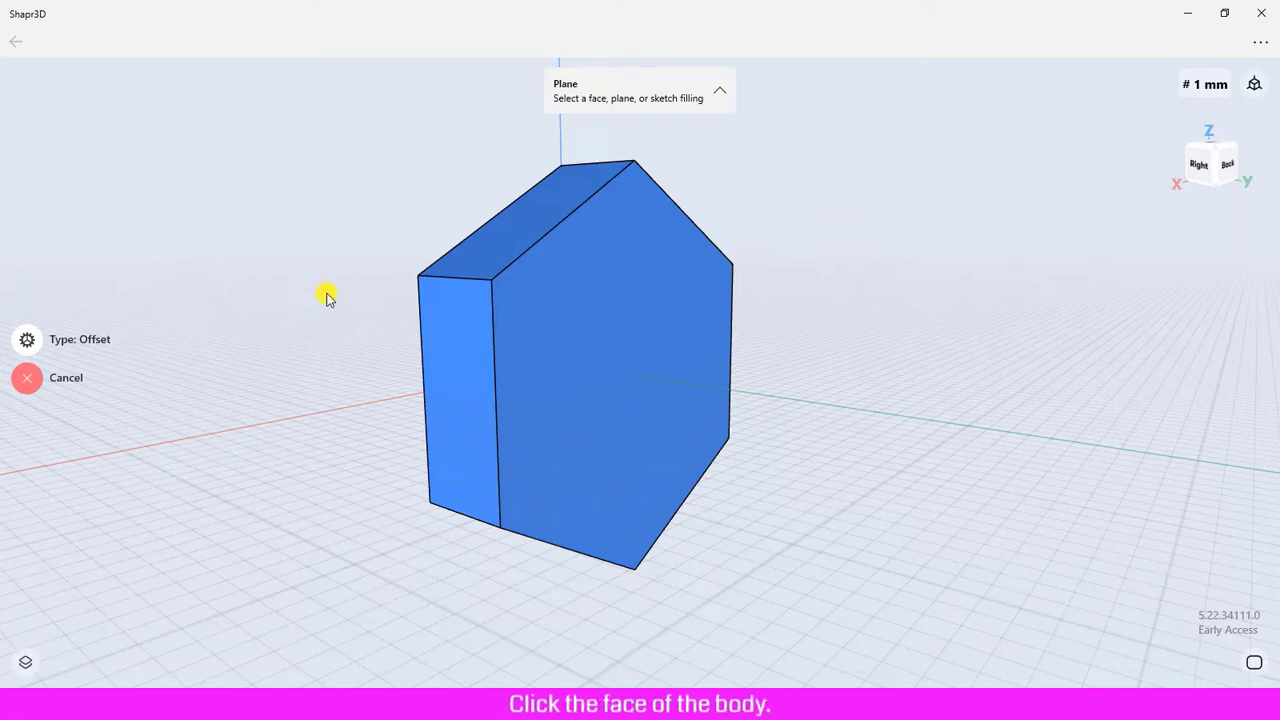
click(567, 343)
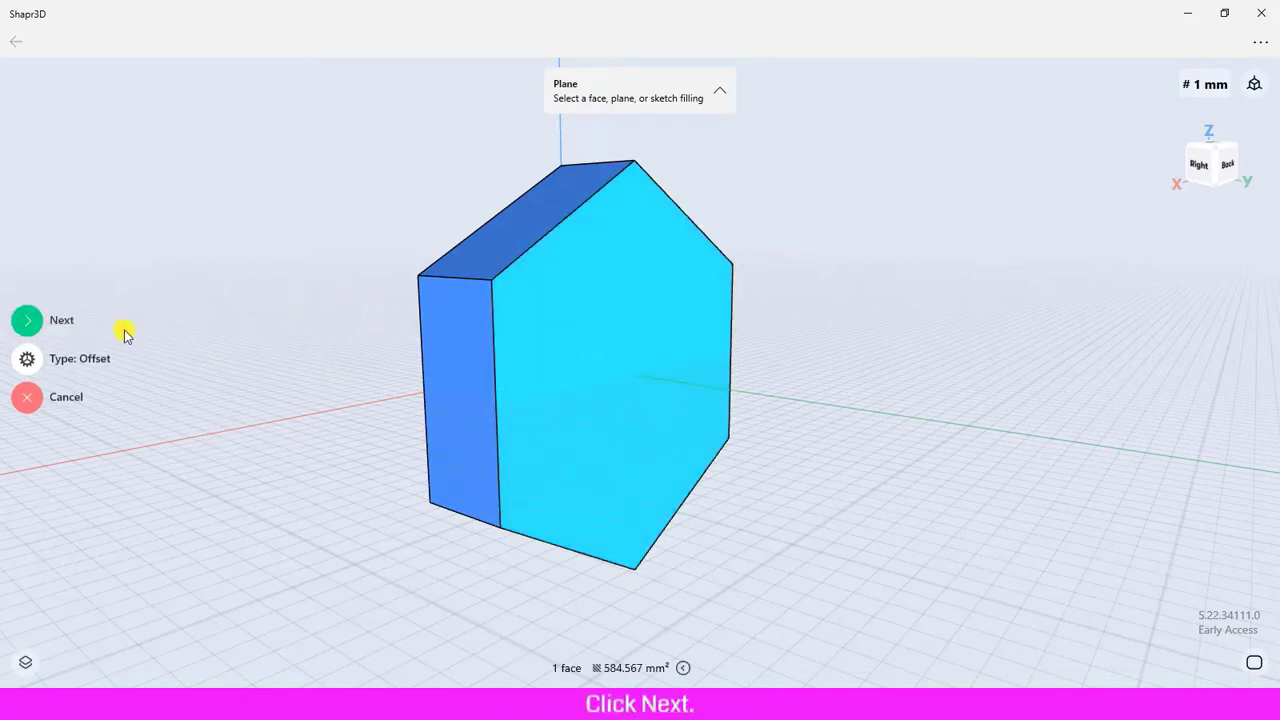
click(55, 322)
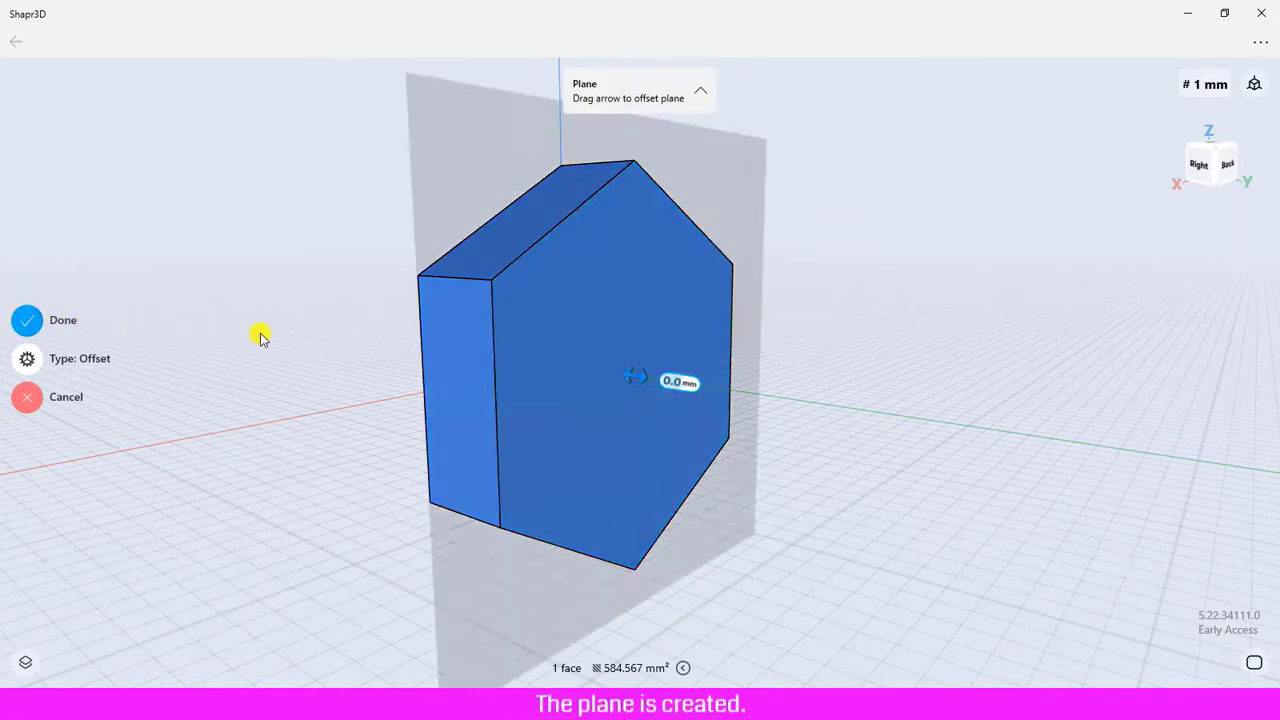
Try different offset distances and directions for the construction plane relative to the hexagonal face
right_drag(260, 334, 334, 328)
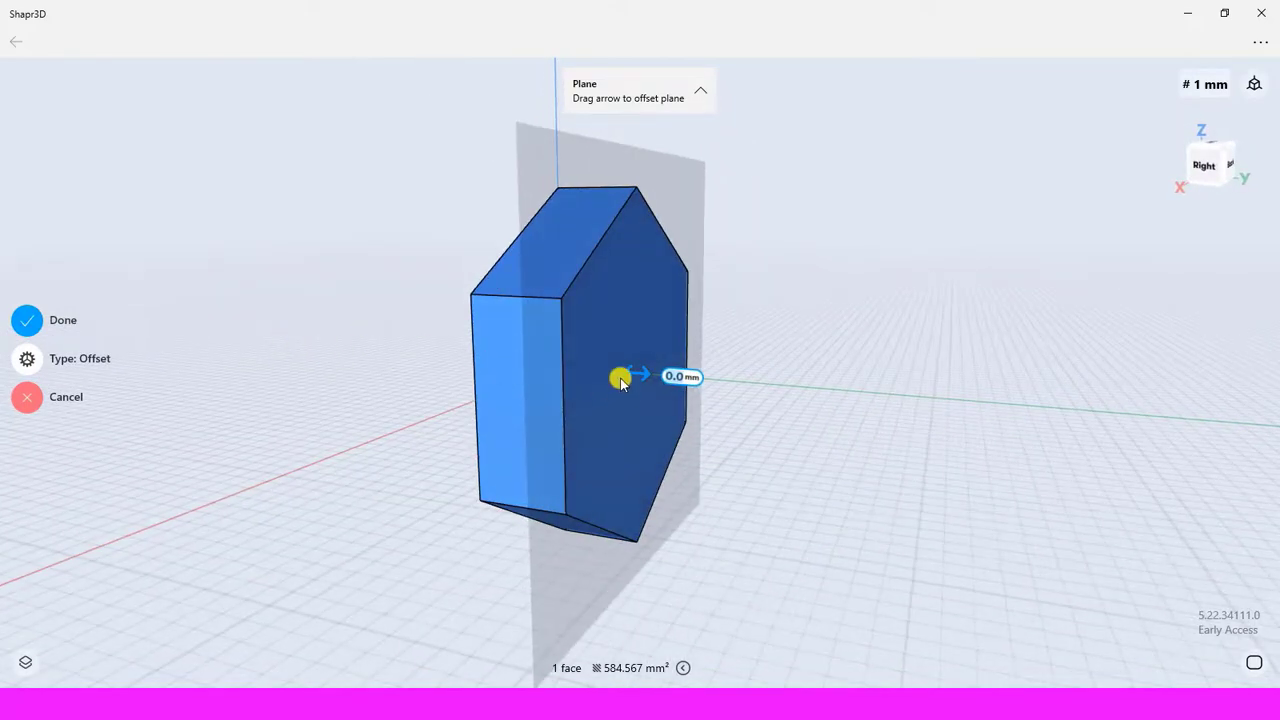
drag(640, 378, 722, 380)
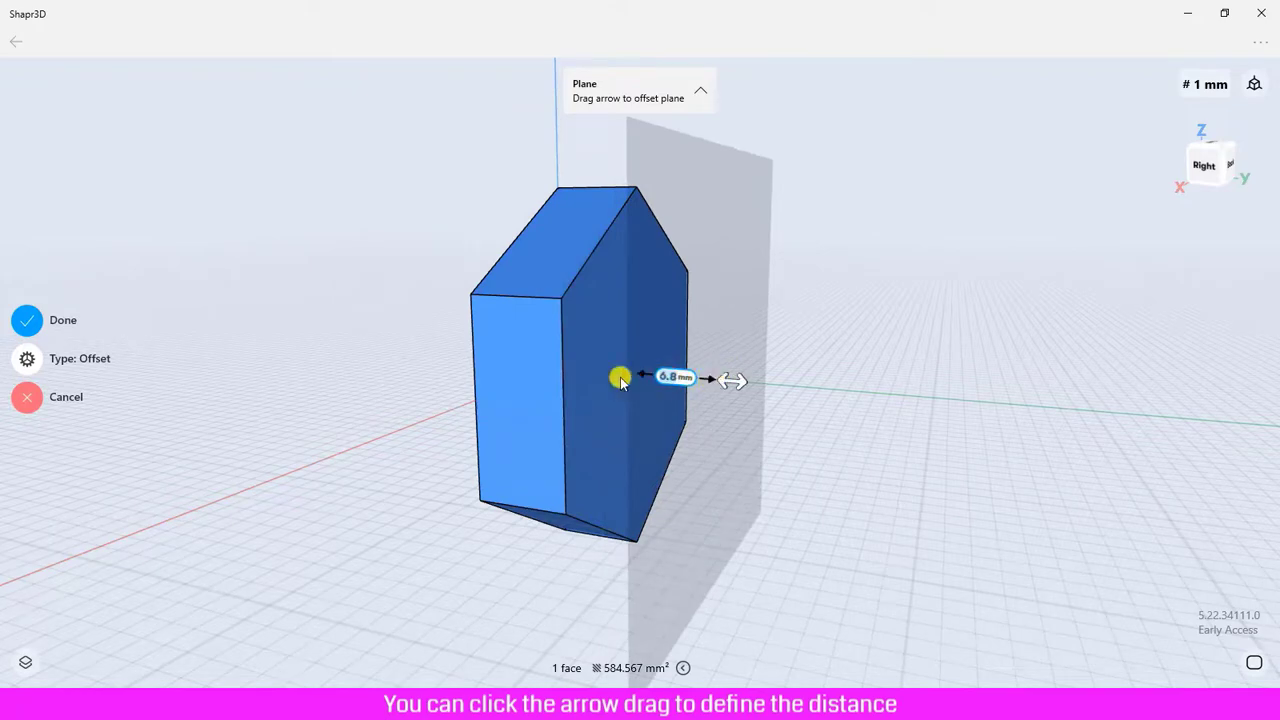
drag(620, 380, 554, 380)
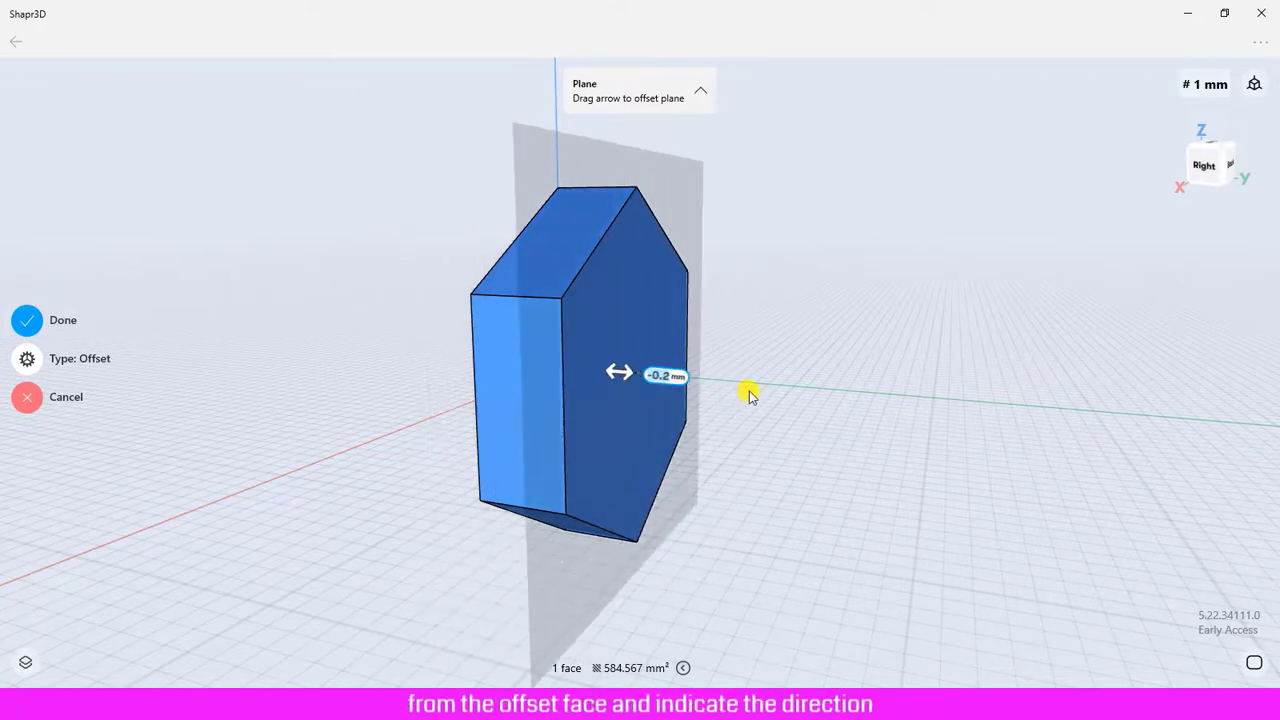
drag(750, 395, 749, 391)
Set the construction plane's offset to 0 mm and finish the plane
click(683, 377)
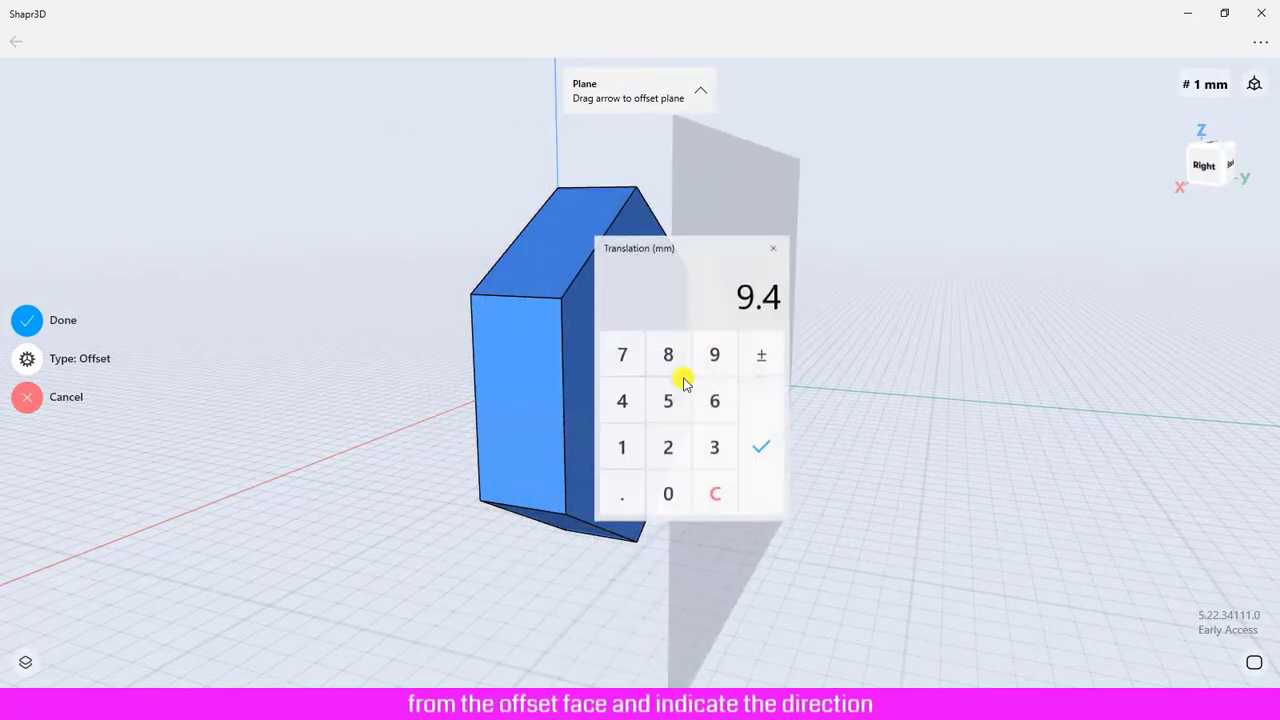
click(668, 493)
click(761, 447)
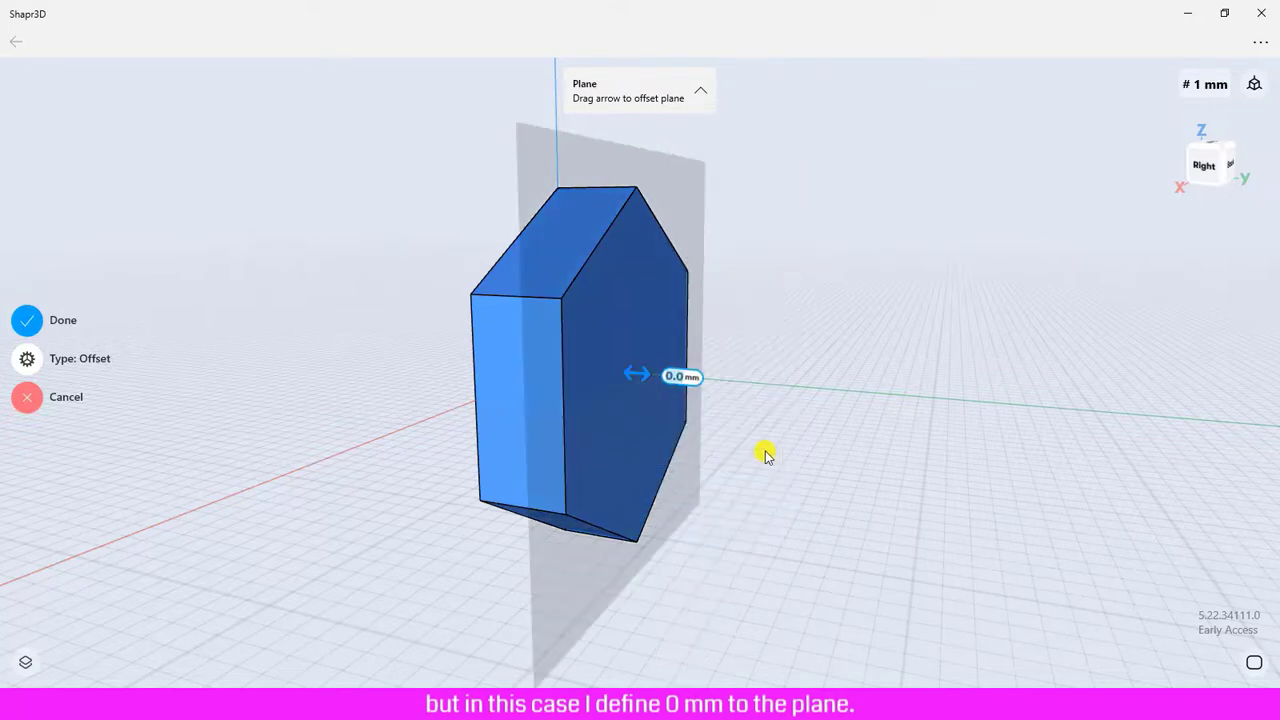
click(37, 324)
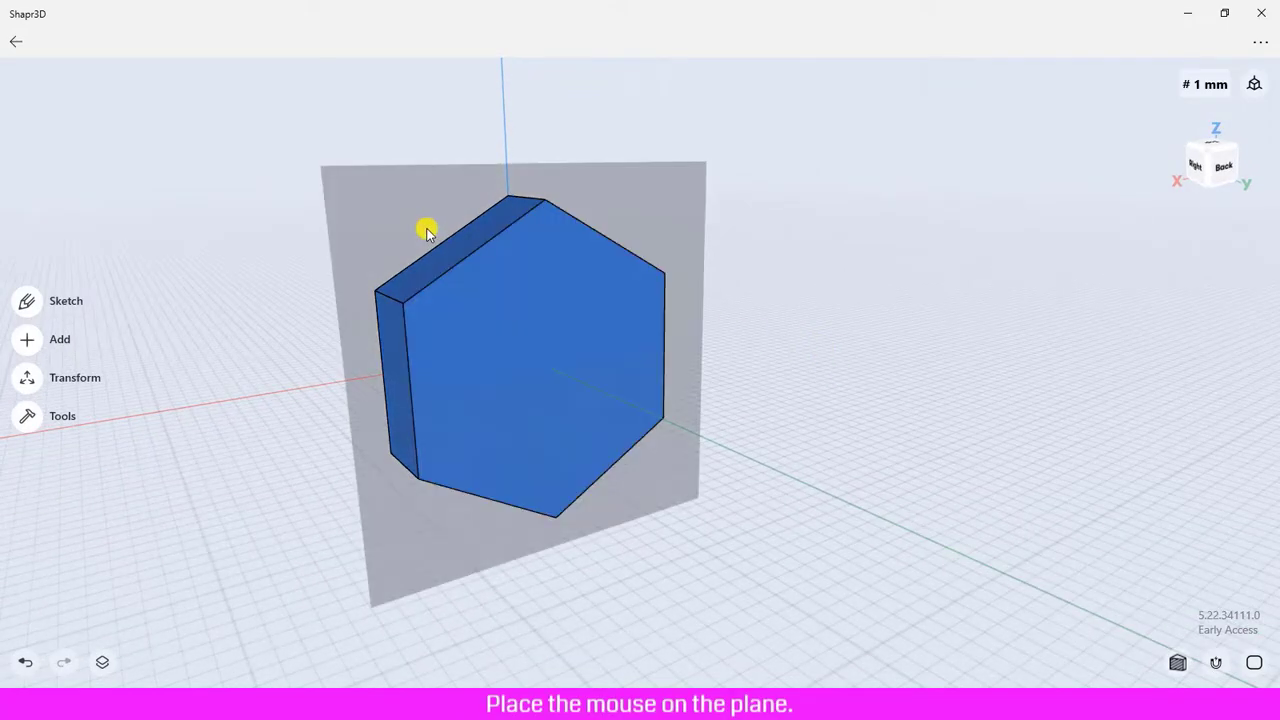
Sketch a circle with an 11 mm radius on the construction plane, centred on the hexagon, and finish the sketch
key(l)
key(space)
key(space)
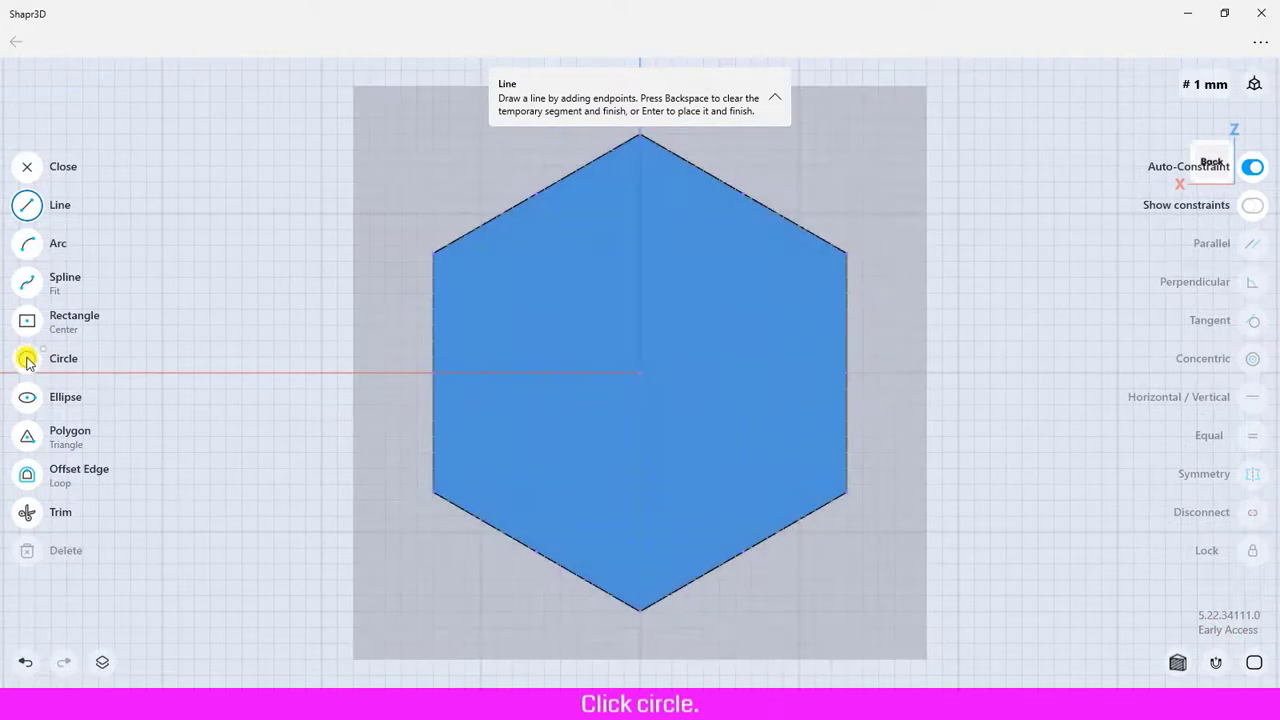
click(27, 358)
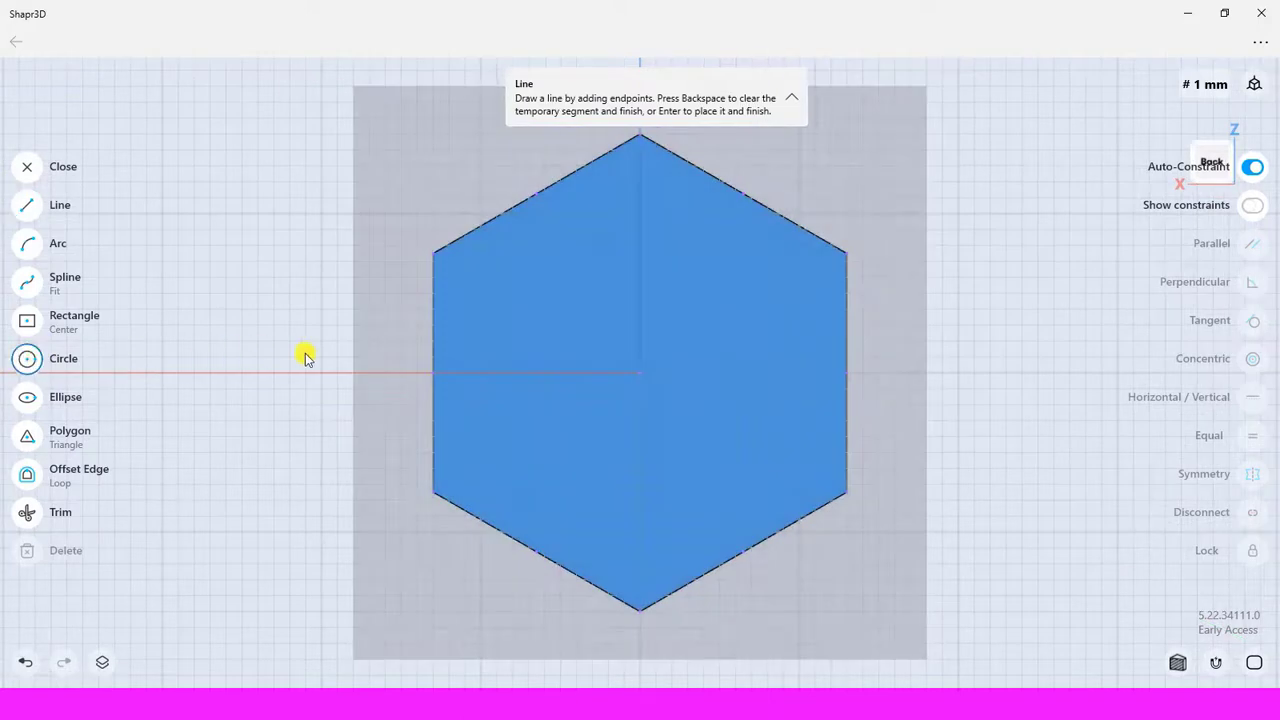
click(639, 371)
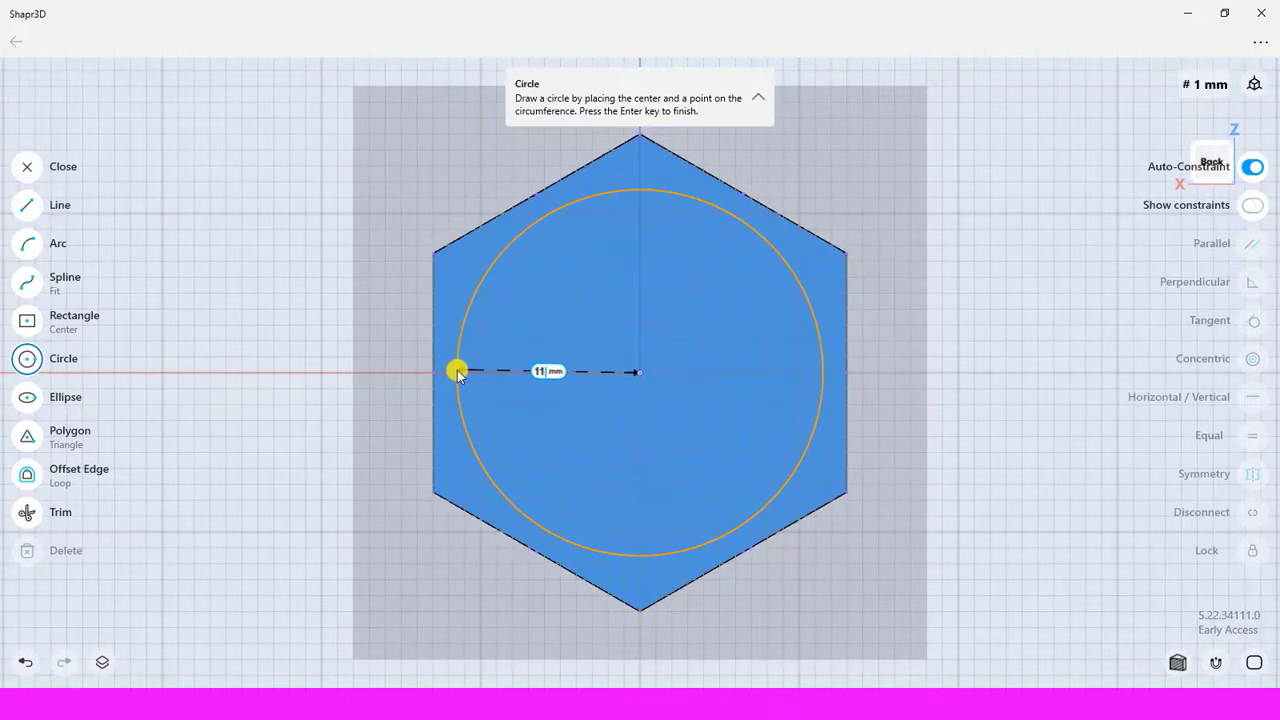
key(Return)
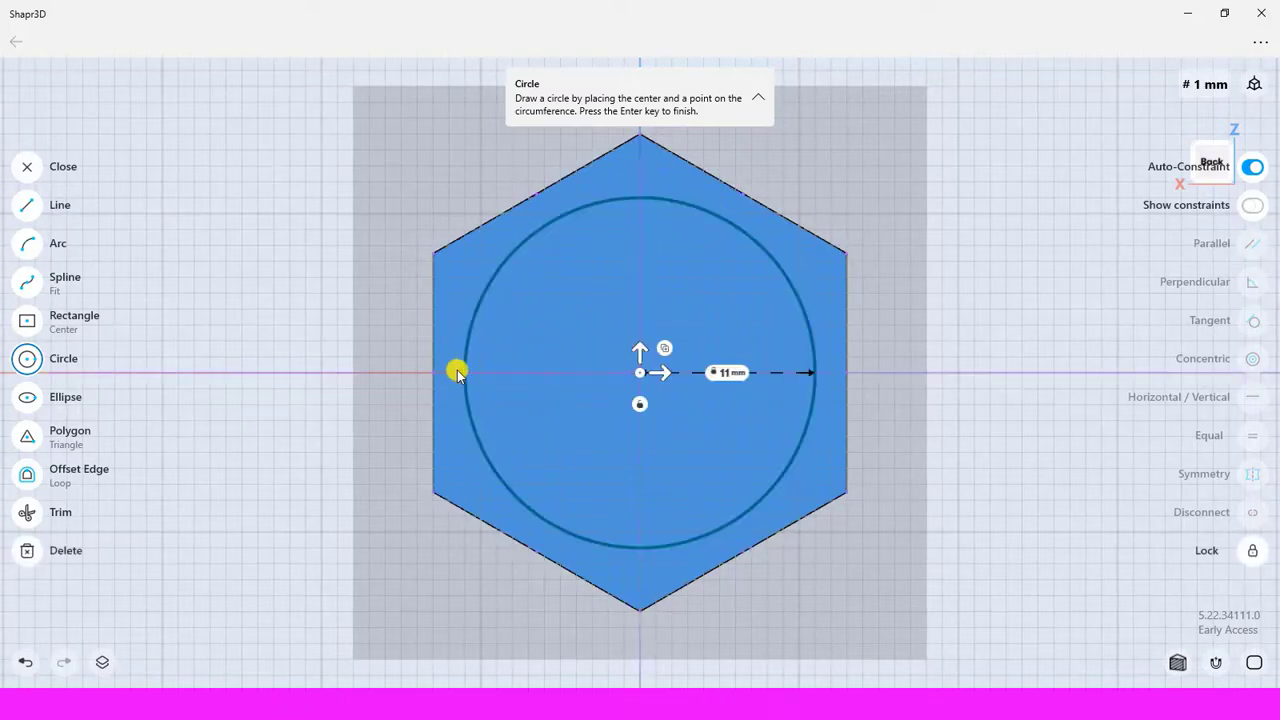
click(31, 168)
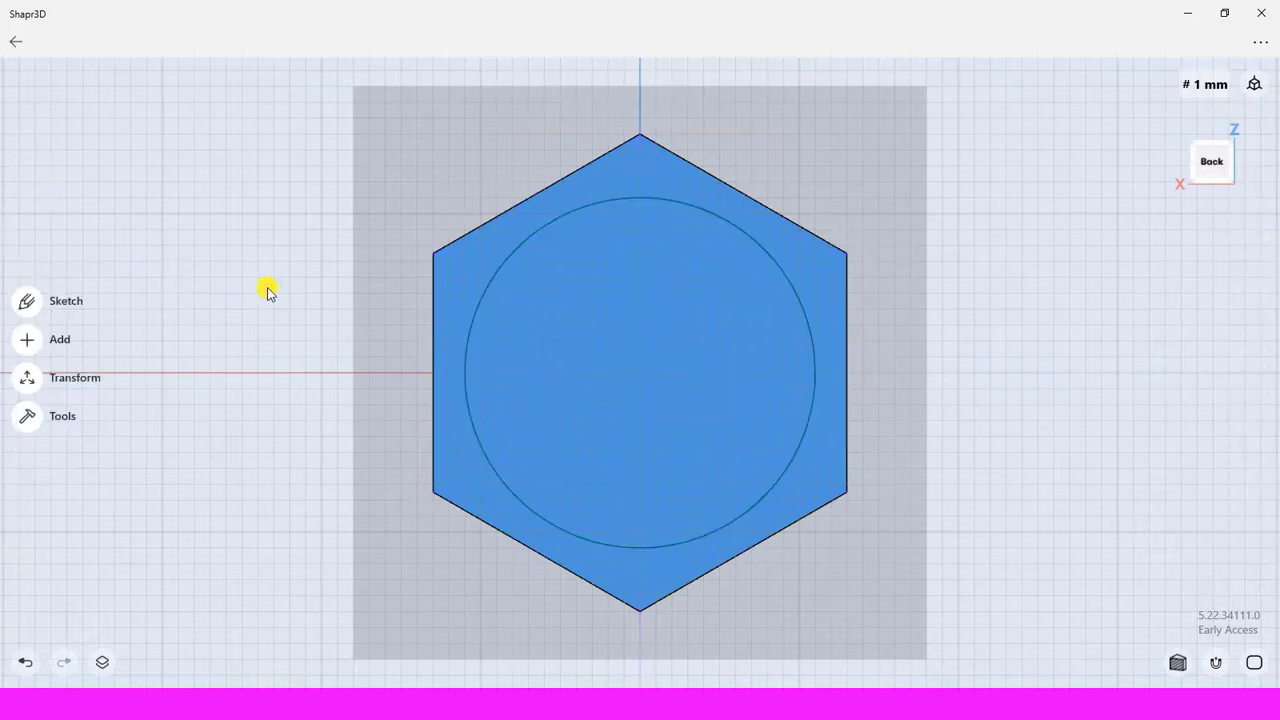
Extrude the 11 mm radius circle 2 mm outward from the back hexagonal face
right_drag(268, 291, 326, 295)
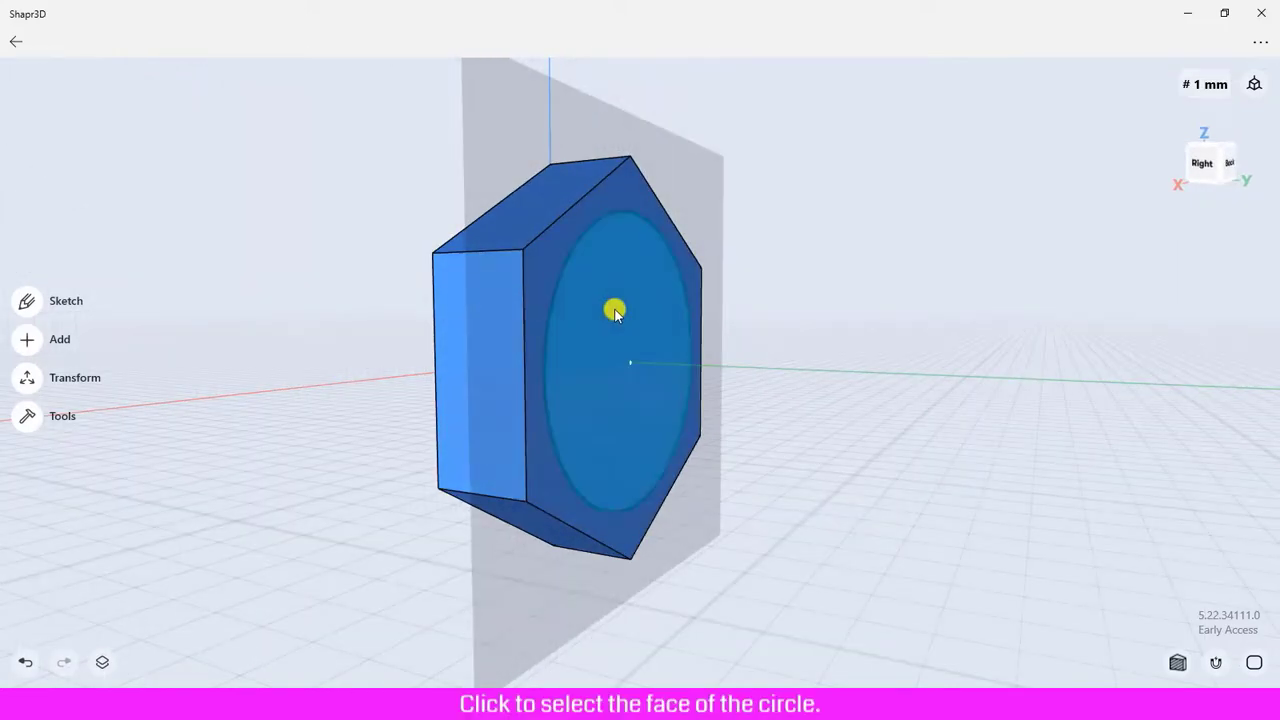
click(614, 312)
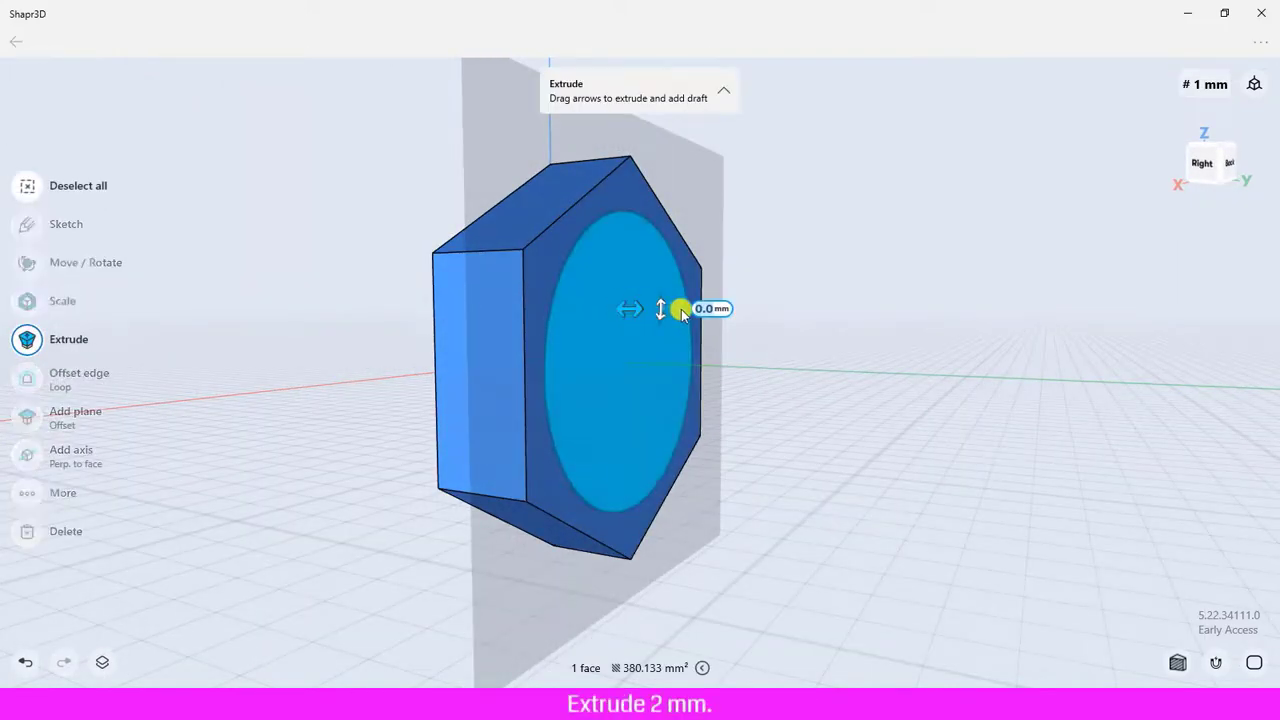
drag(680, 312, 686, 306)
click(770, 308)
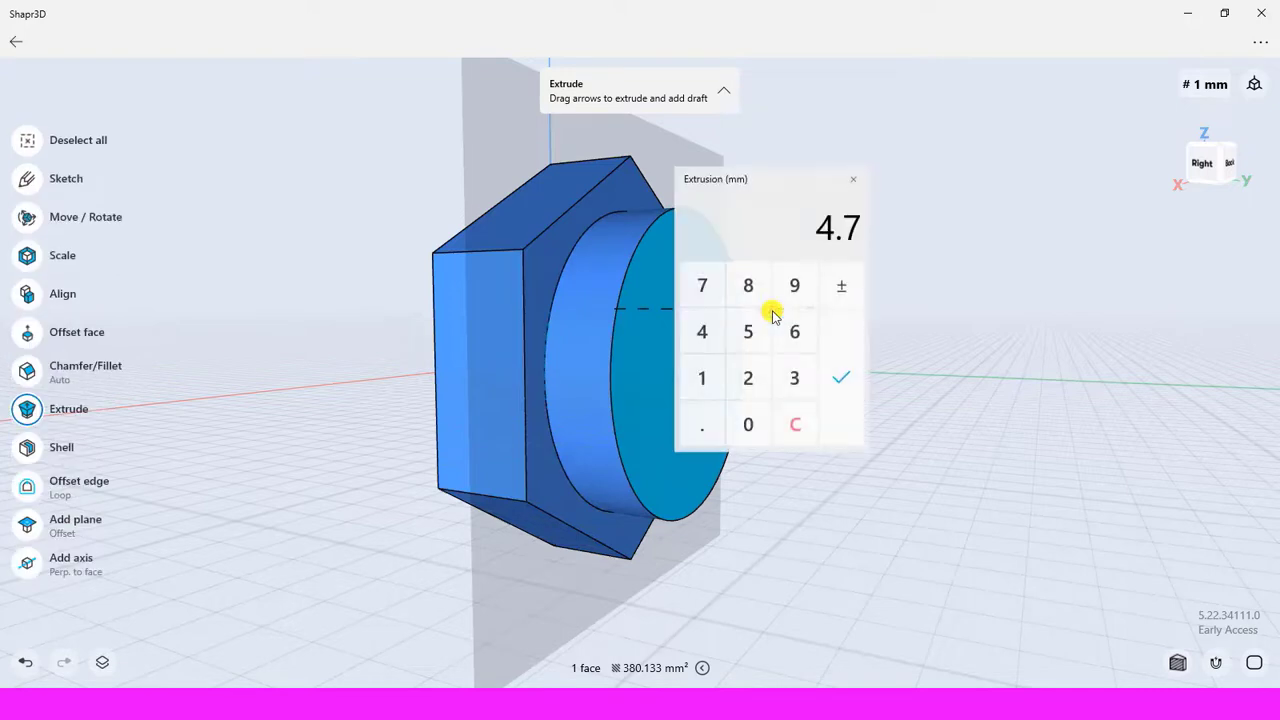
click(748, 378)
click(840, 378)
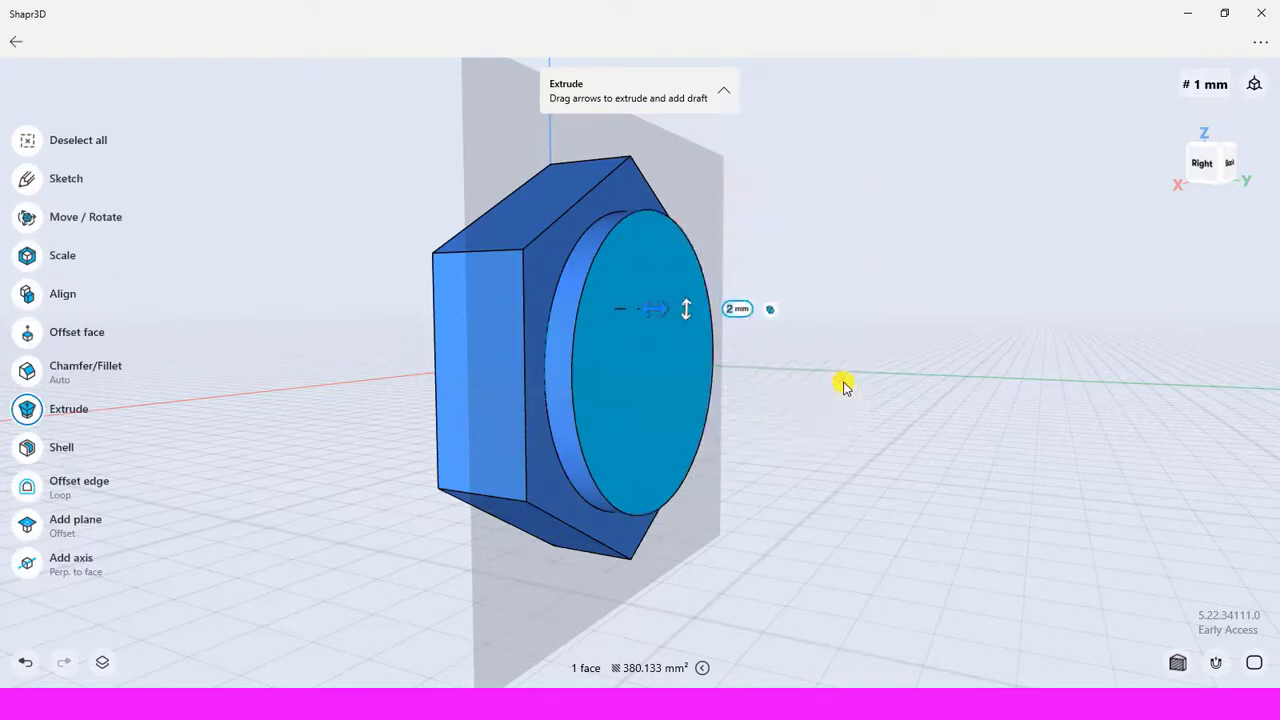
click(906, 358)
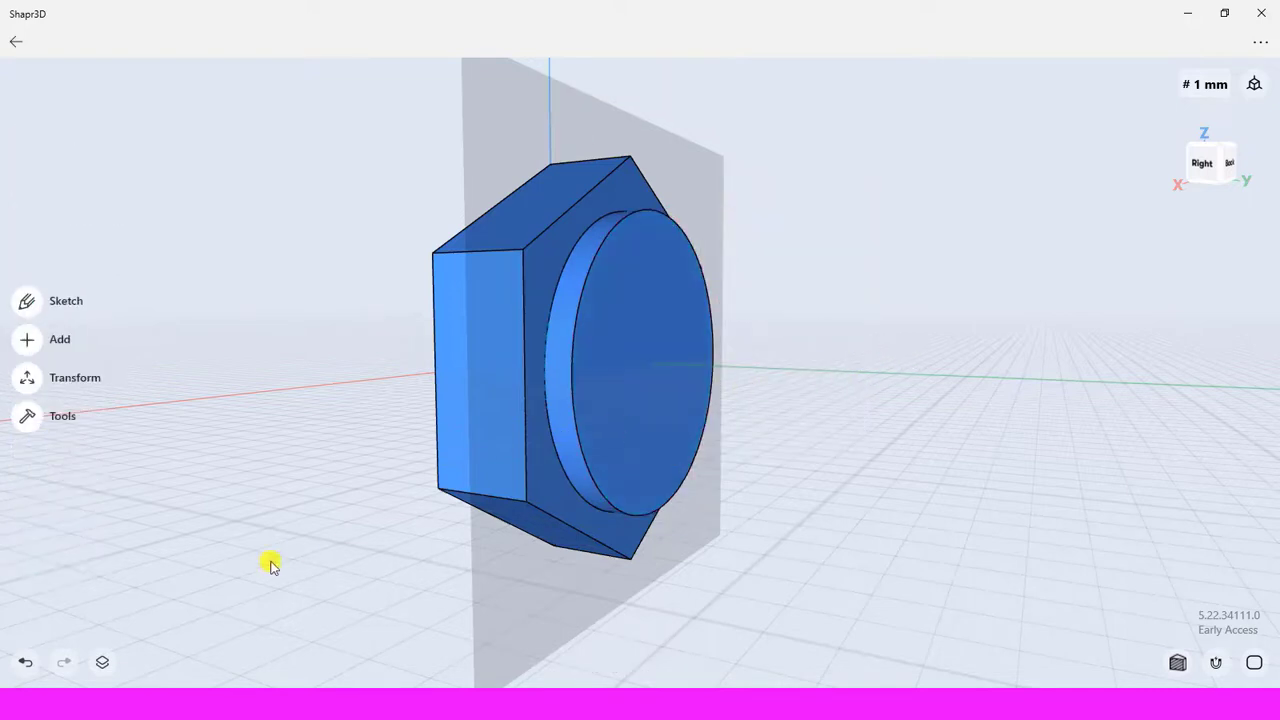
Delete both sketch planes and the construction plane, keeping only the body
click(103, 664)
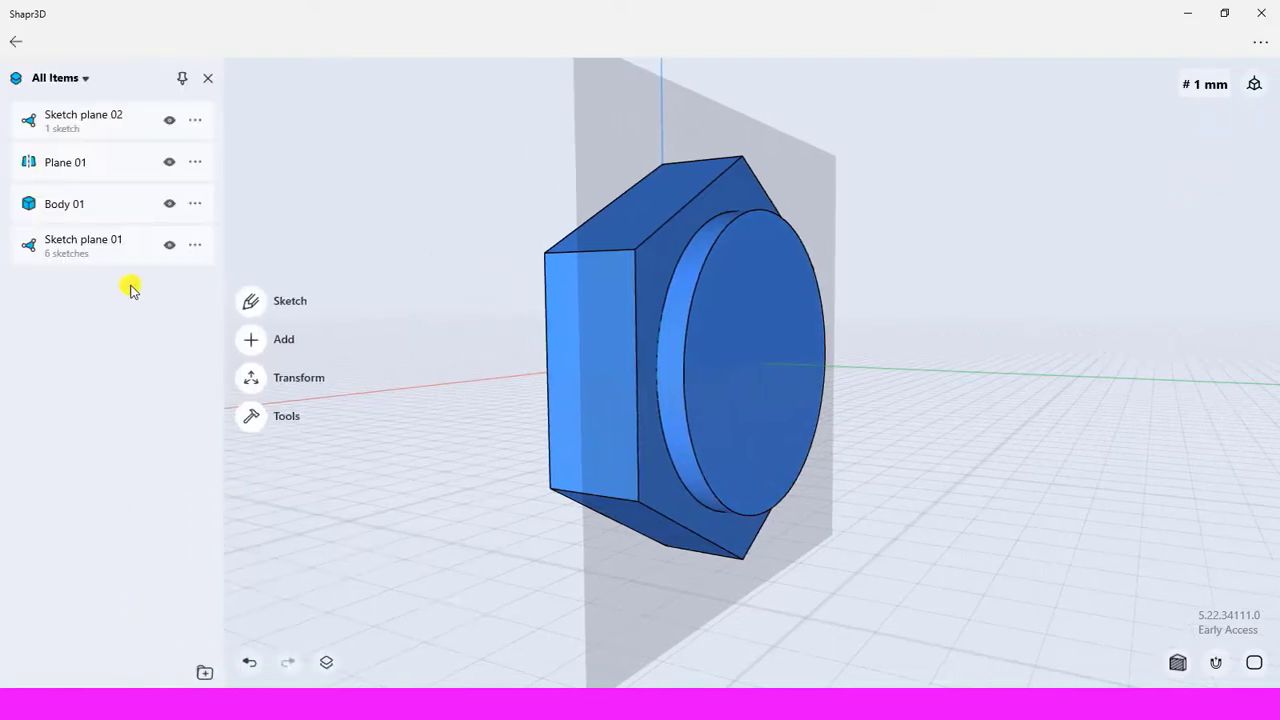
click(194, 121)
click(249, 179)
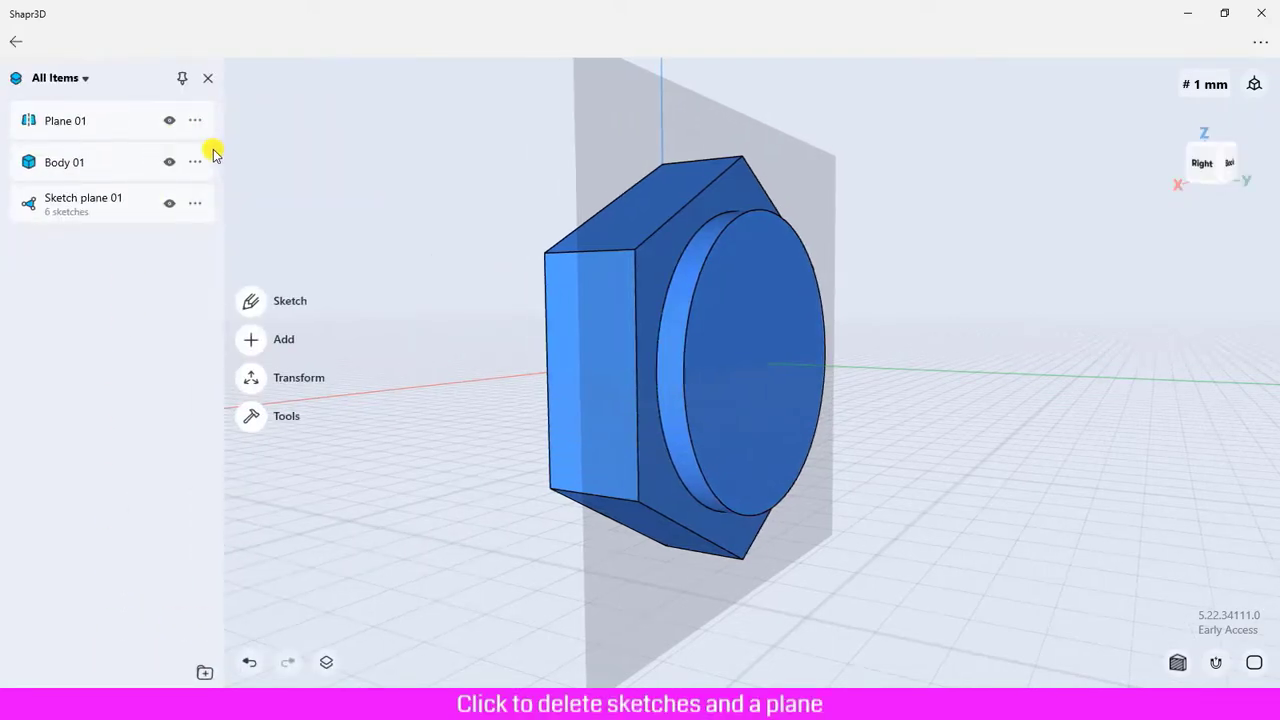
click(196, 121)
click(250, 178)
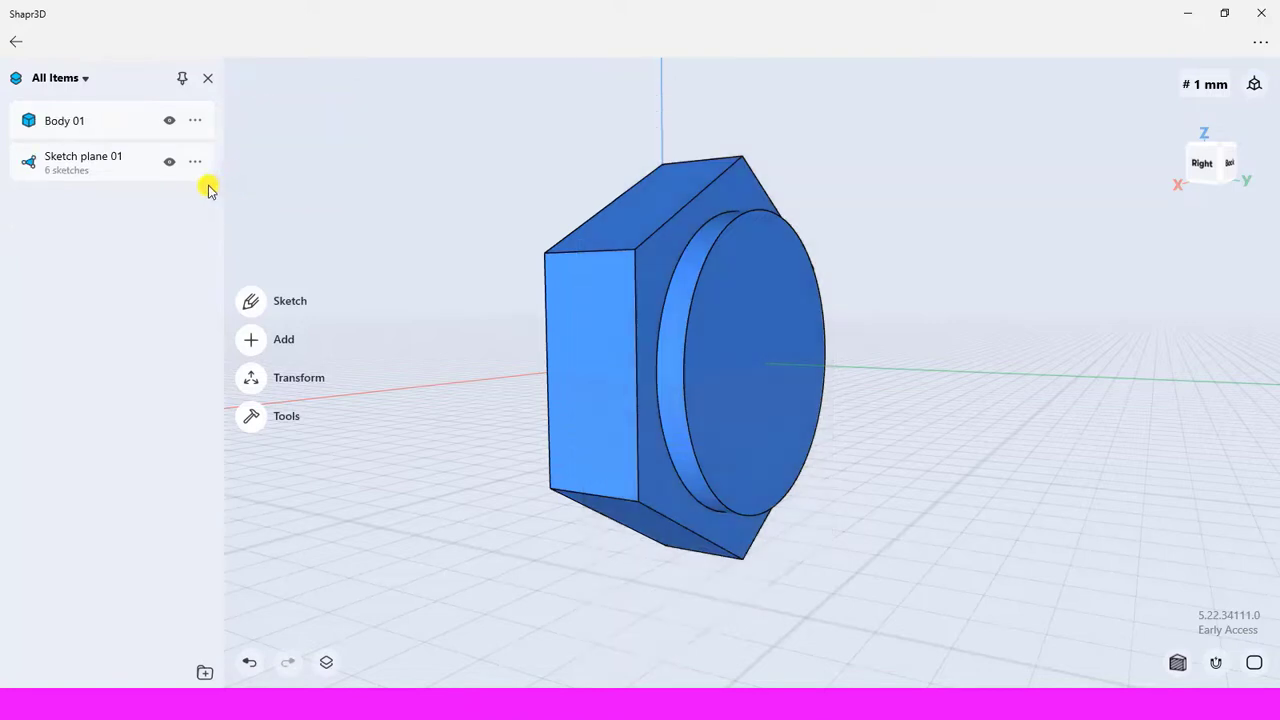
click(195, 167)
click(258, 219)
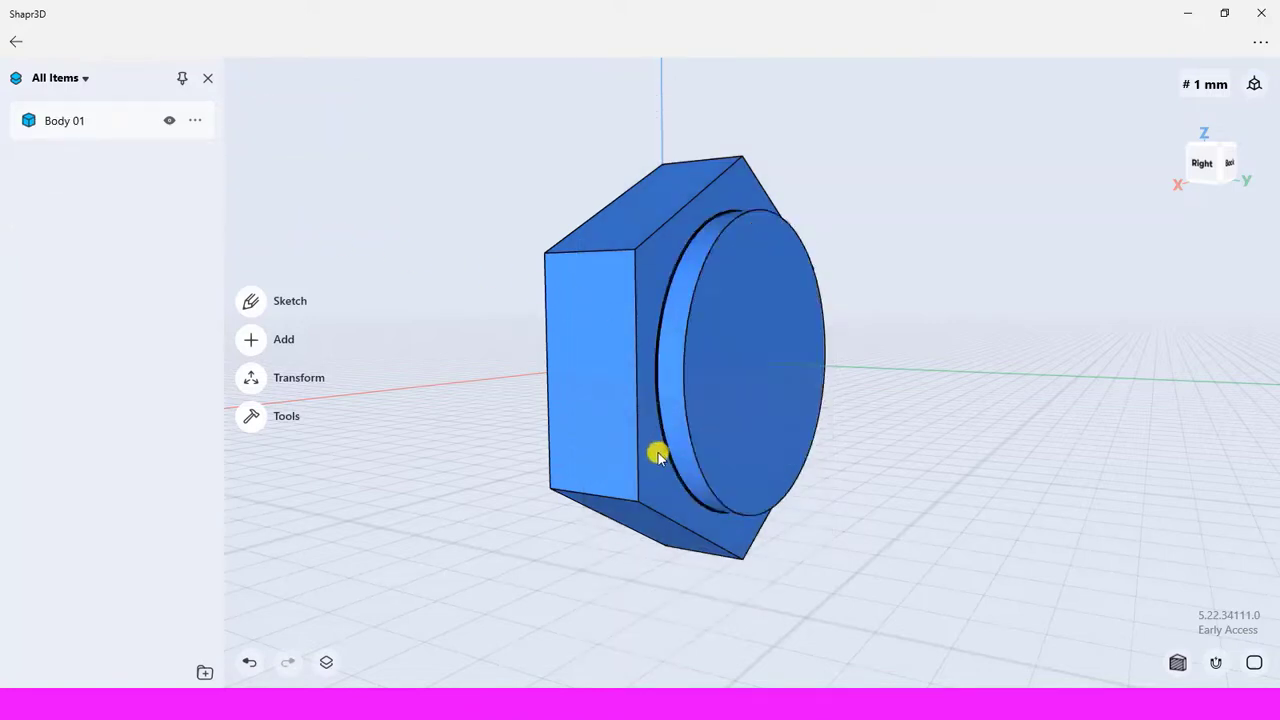
Create an Offset from Face construction plane 2 mm outward from the hexagonal face surrounding the cylindrical boss
click(254, 341)
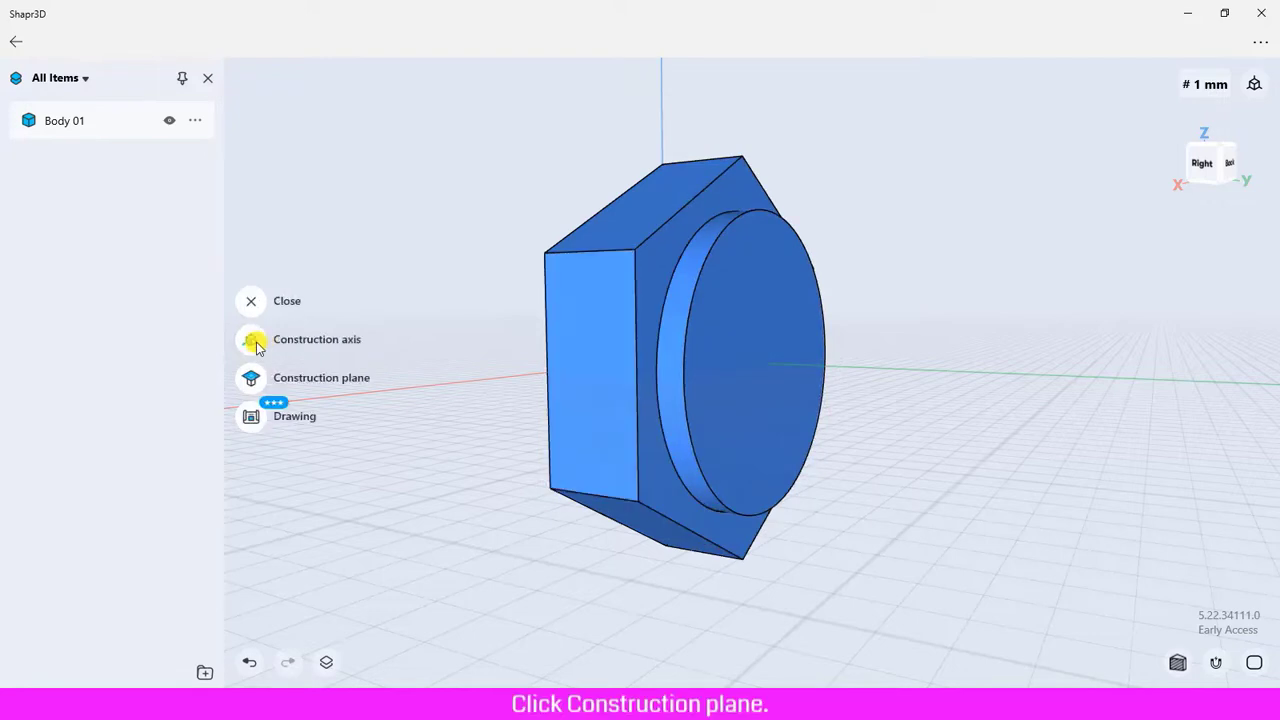
click(254, 377)
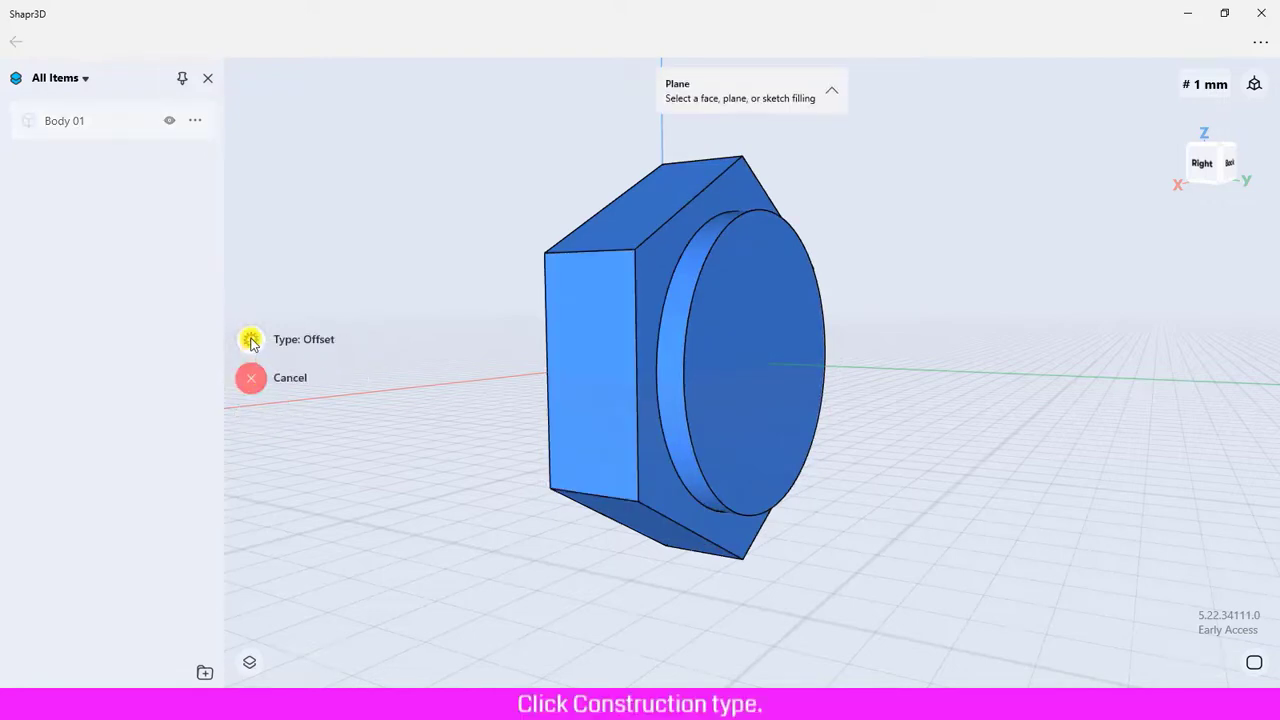
click(251, 340)
click(373, 262)
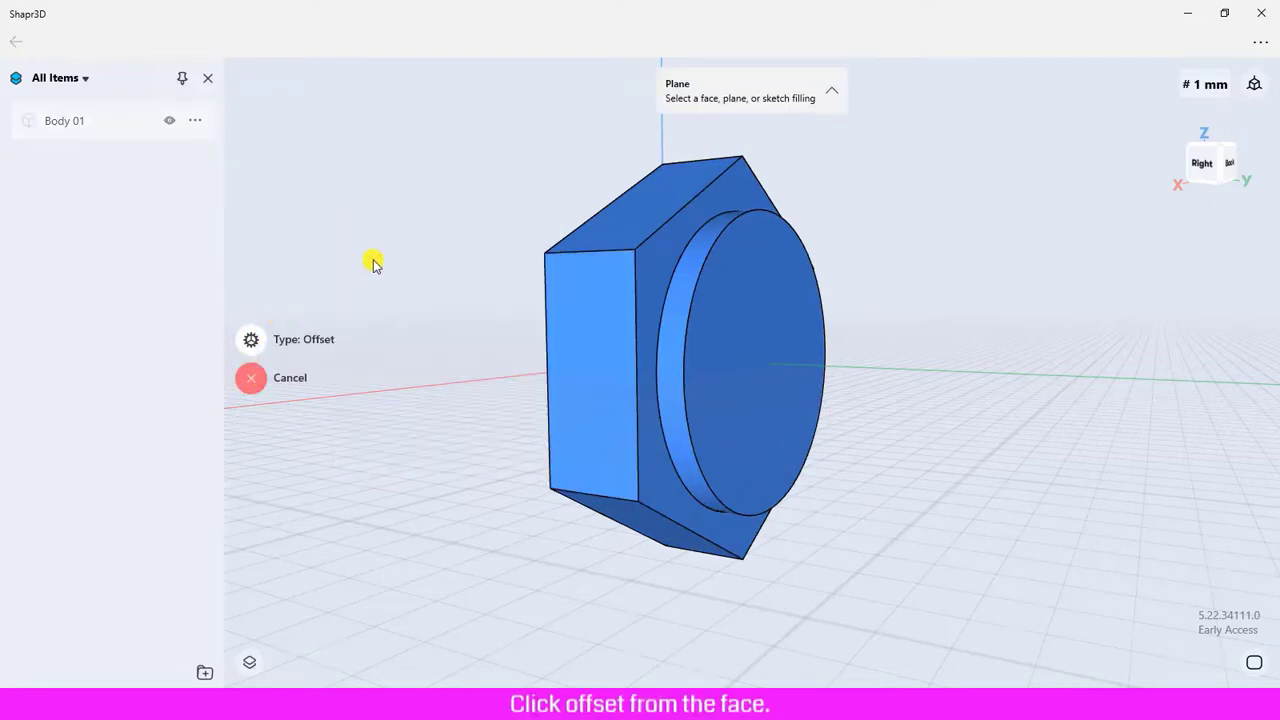
click(654, 268)
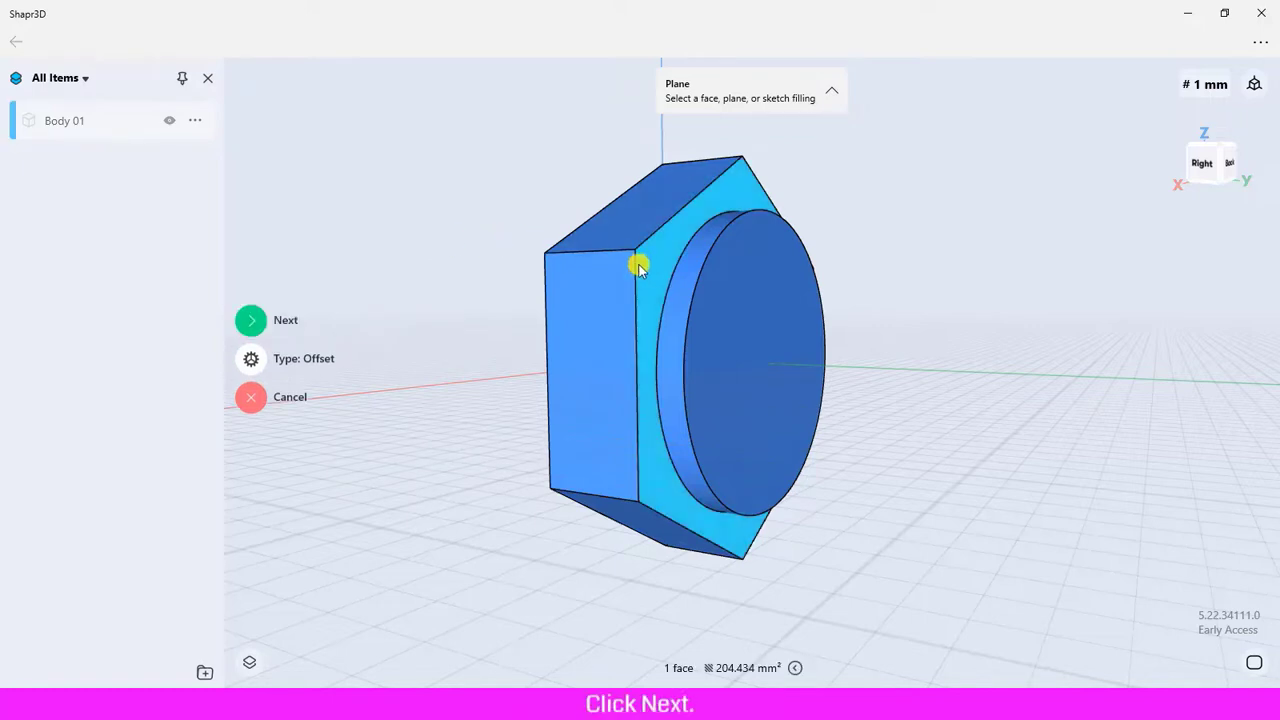
click(251, 320)
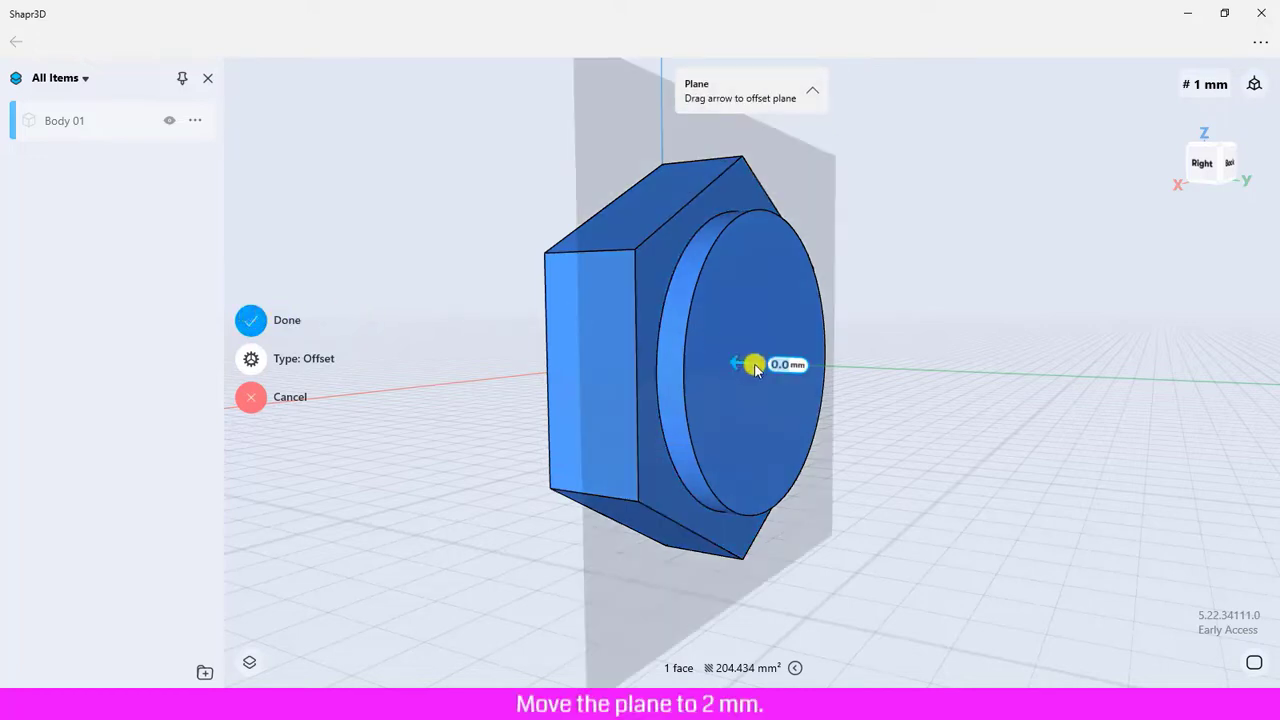
mouse_move(755, 368)
mouse_down()
mouse_move(806, 366)
mouse_move(780, 368)
mouse_up()
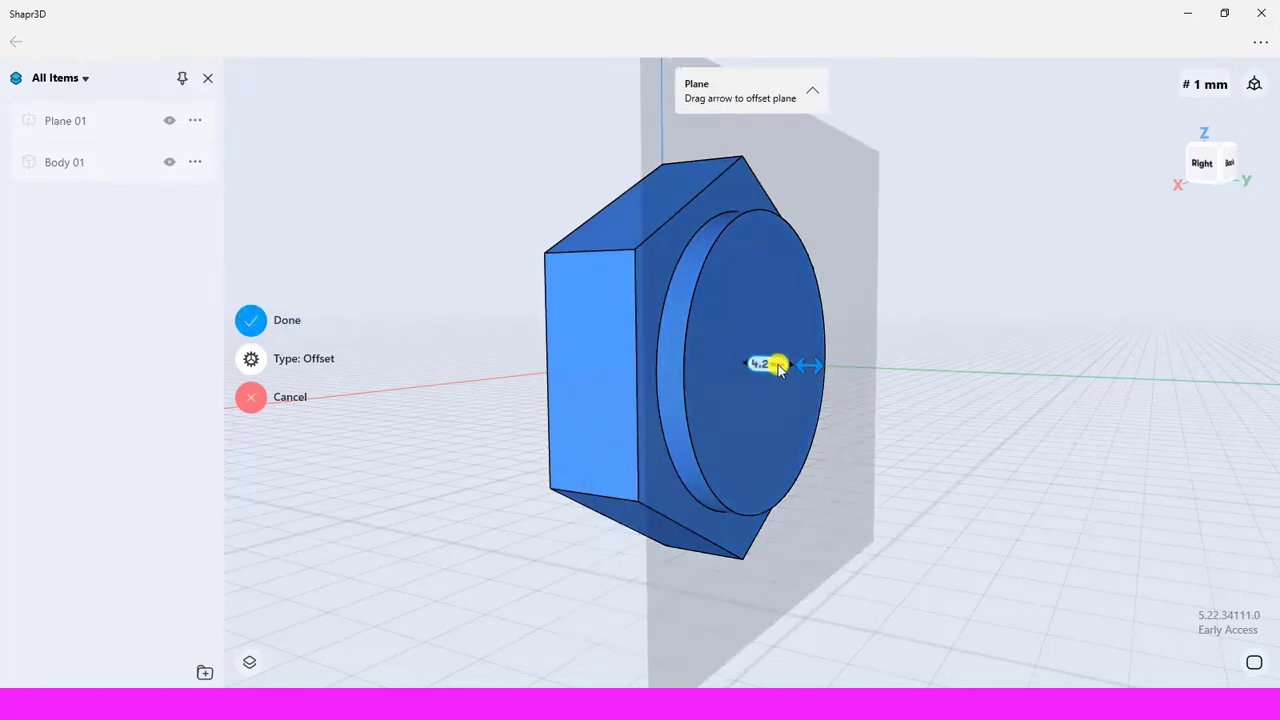
click(778, 366)
click(744, 432)
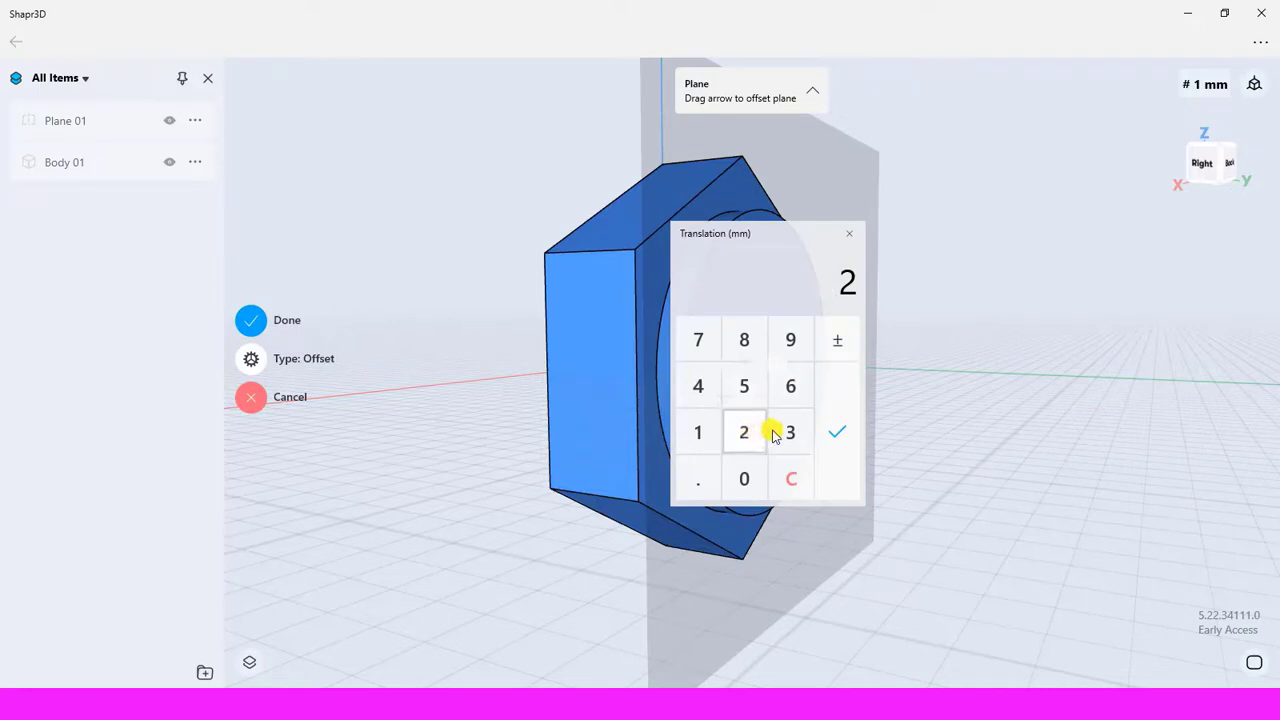
click(837, 435)
click(251, 320)
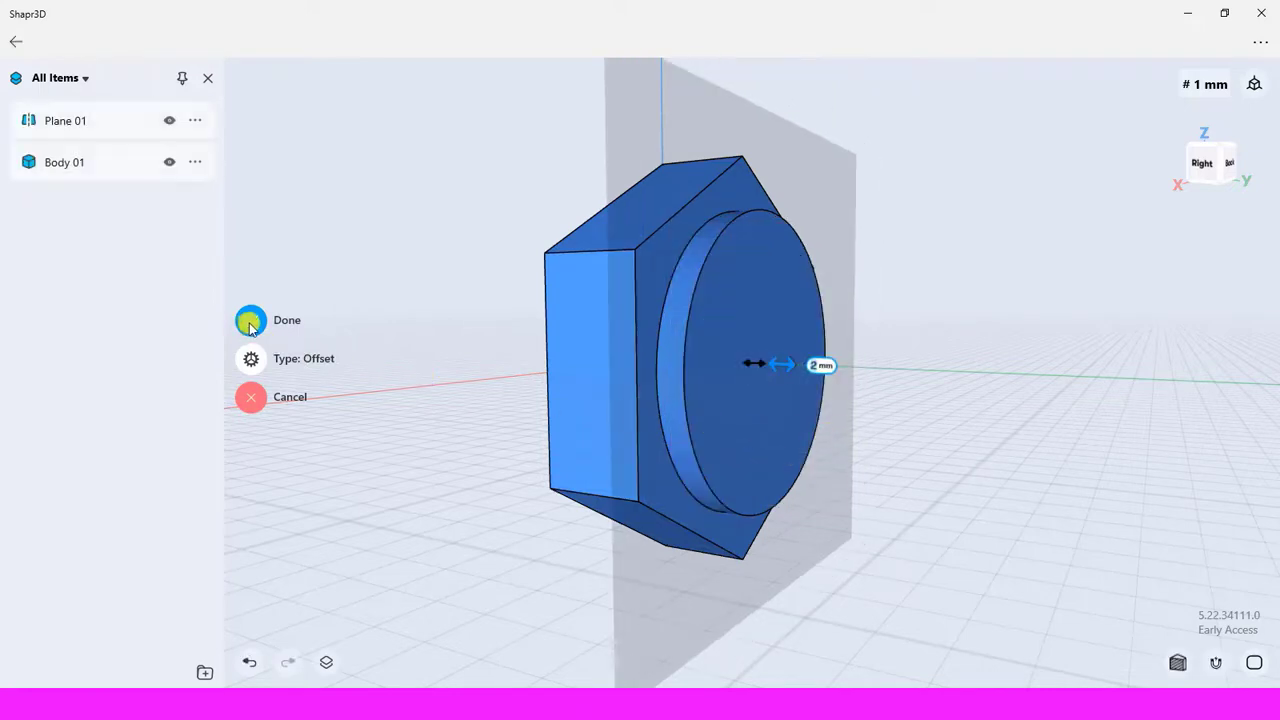
Sketch a circle with a 12 mm radius on the construction plane, centred on the boss, and finish the sketch
right_drag(375, 281, 575, 181)
click(574, 178)
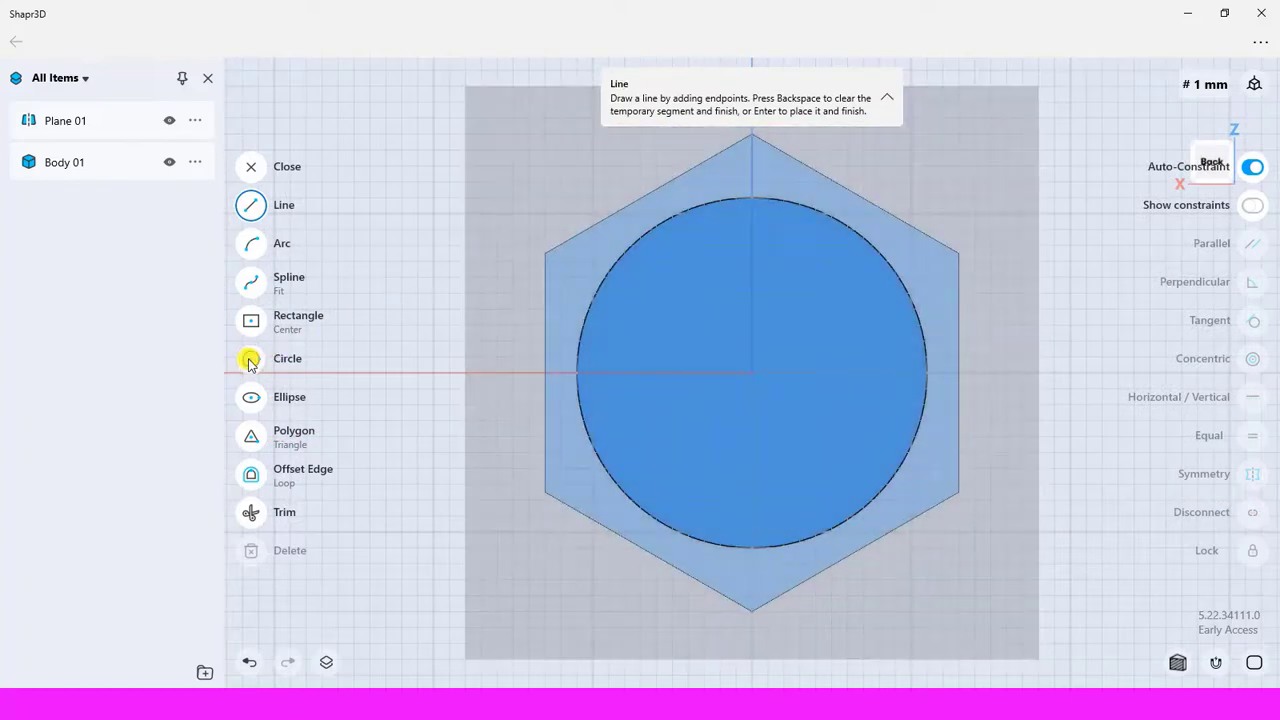
click(250, 360)
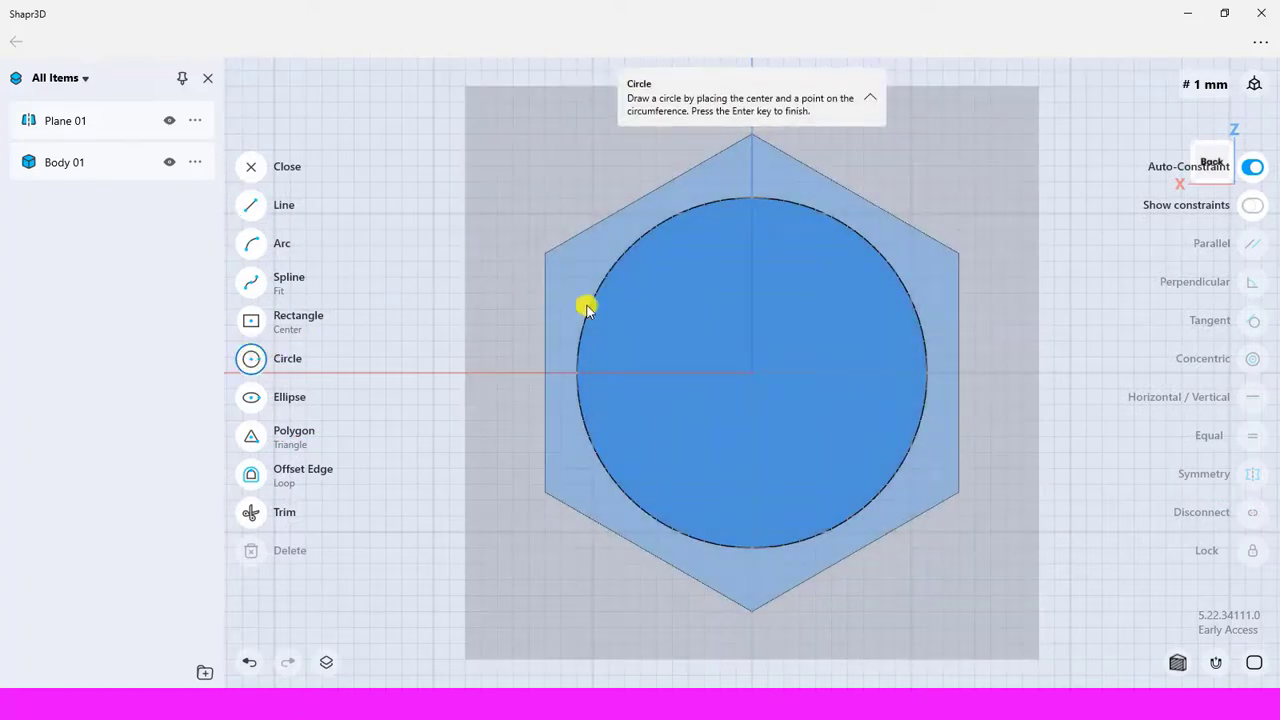
click(752, 373)
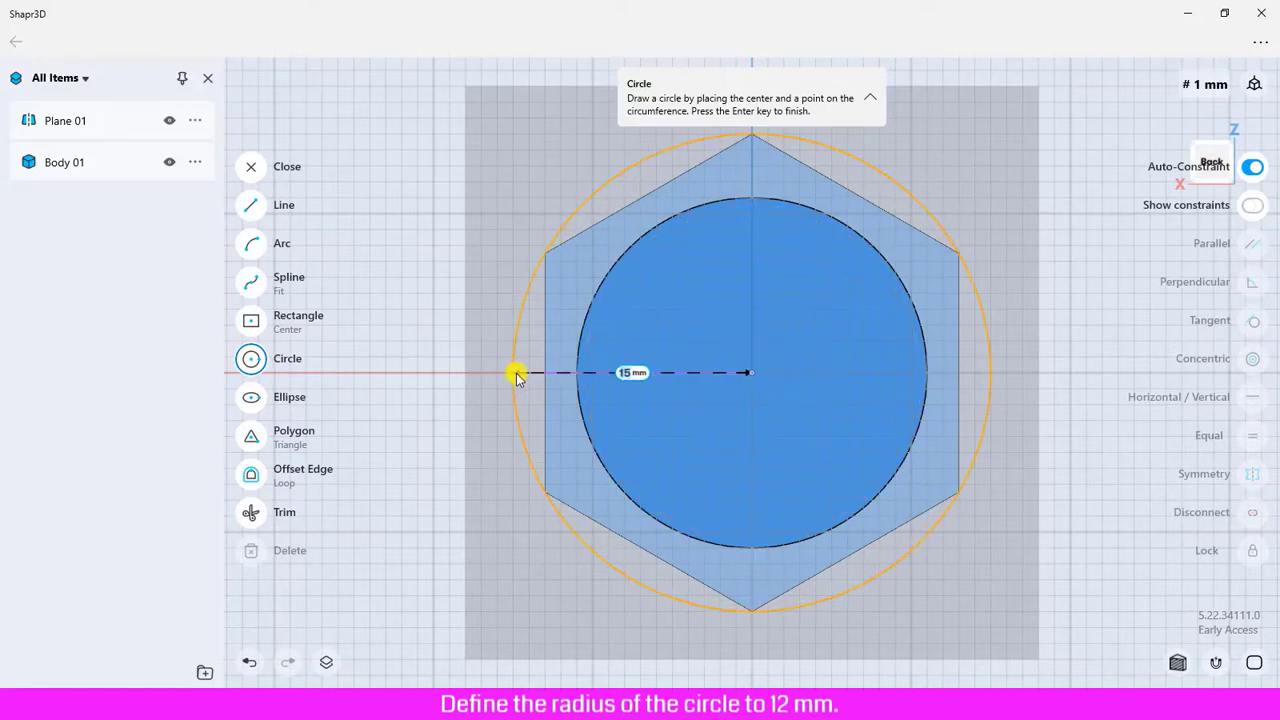
text(12)
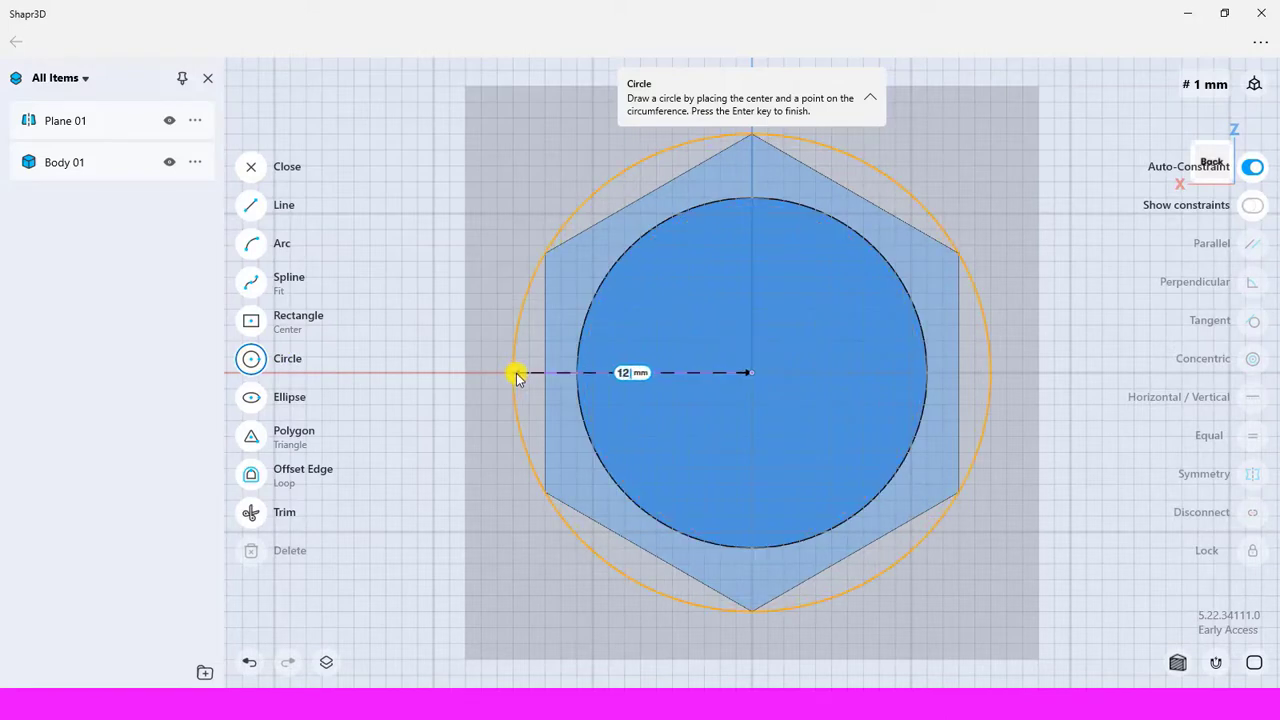
key(Return)
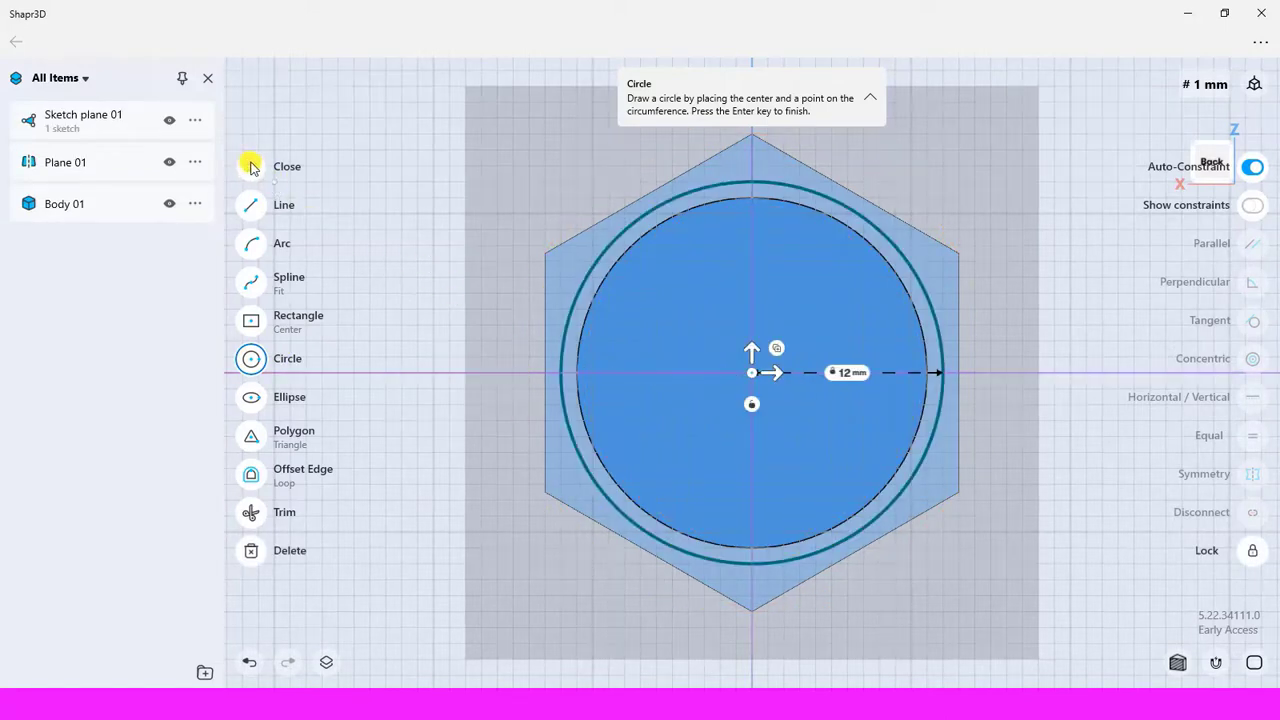
click(251, 167)
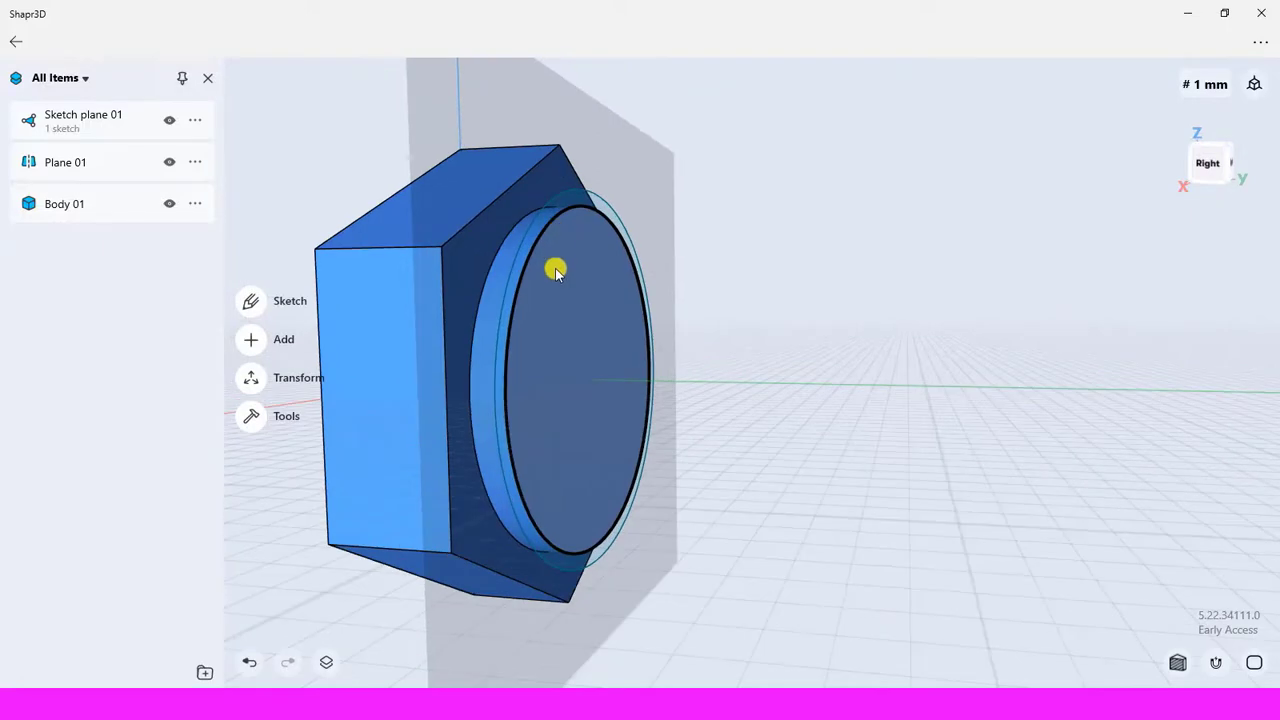
Extrude the boss's end face together with the surrounding sketched ring 9 mm away from the hexagonal head
click(557, 272)
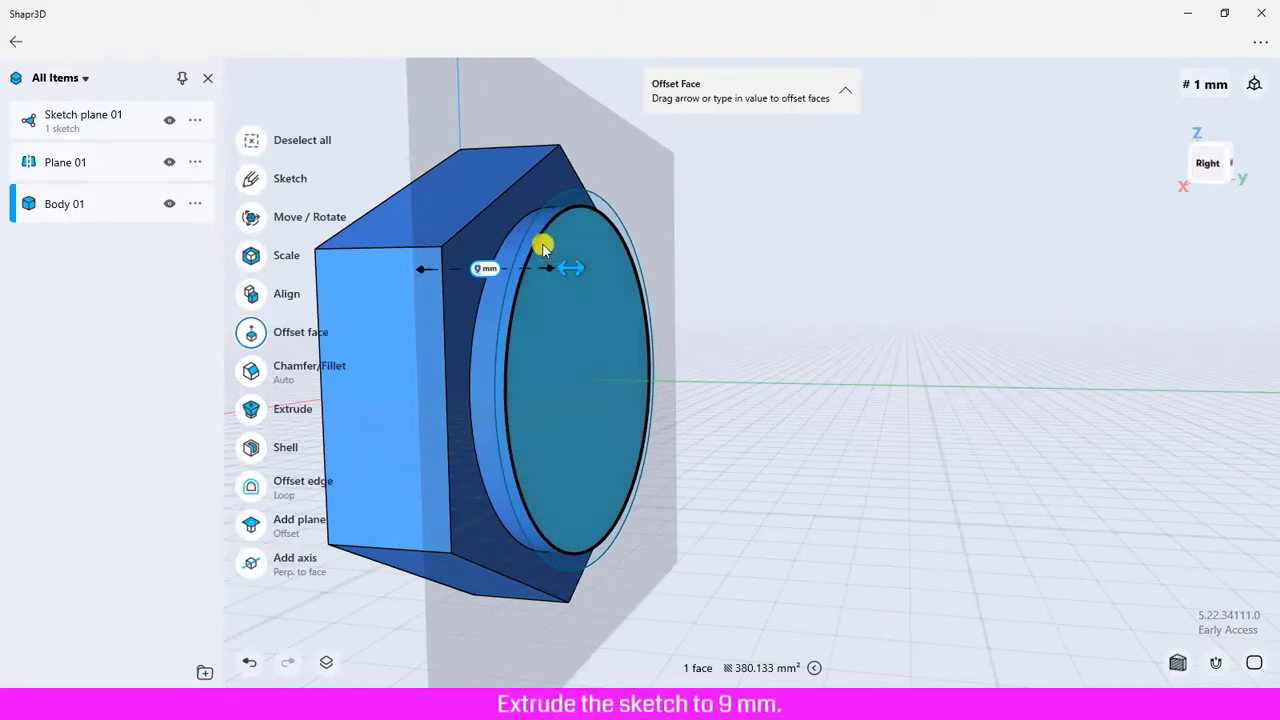
click(531, 246)
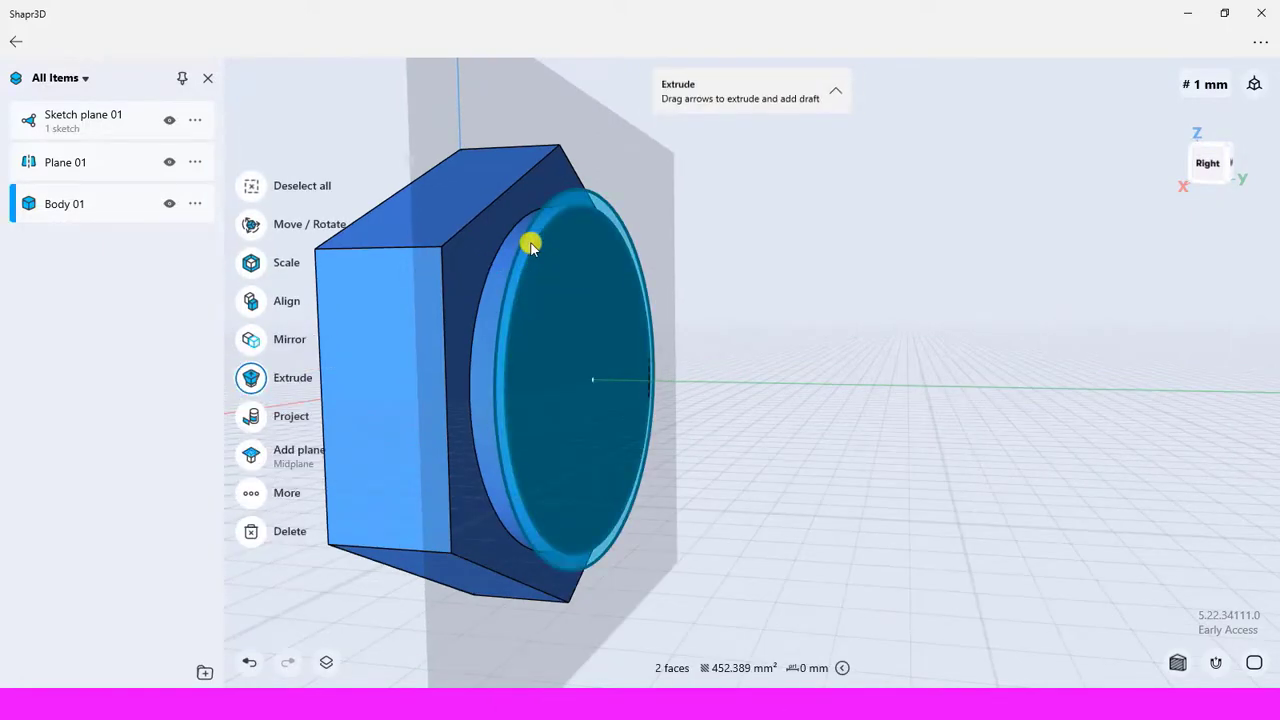
drag(537, 243, 715, 242)
click(622, 242)
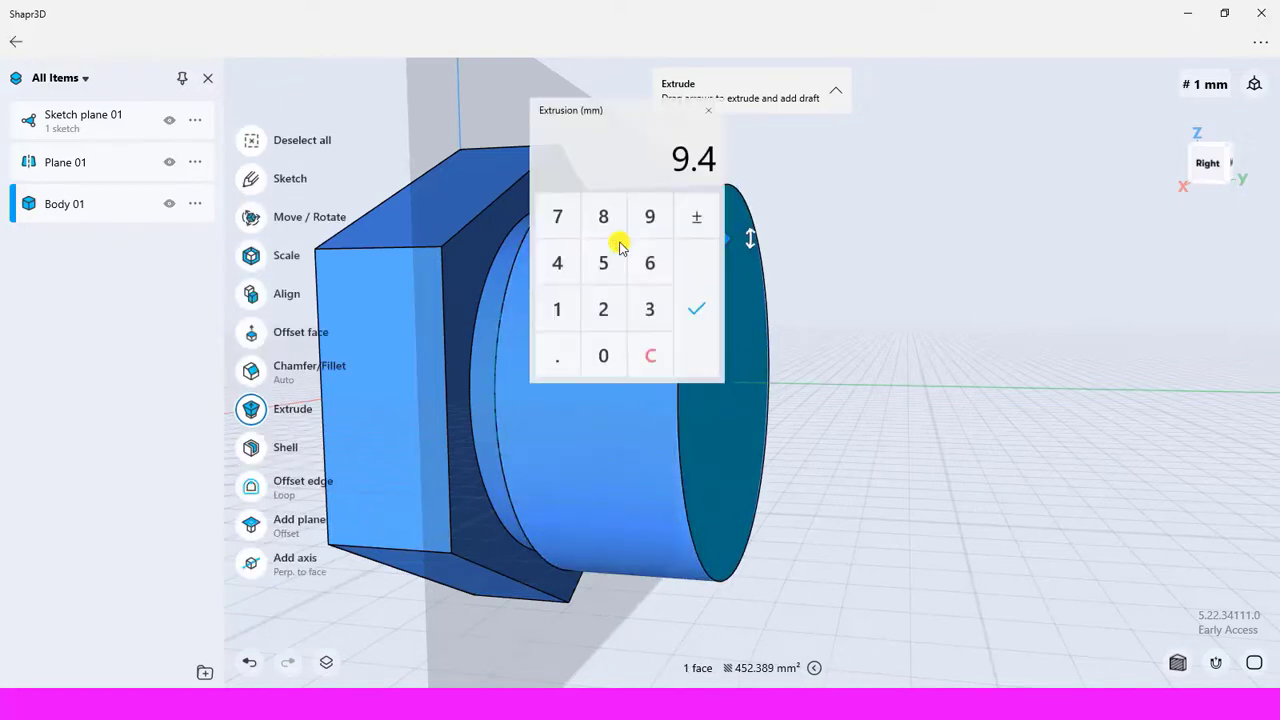
click(695, 312)
click(1000, 376)
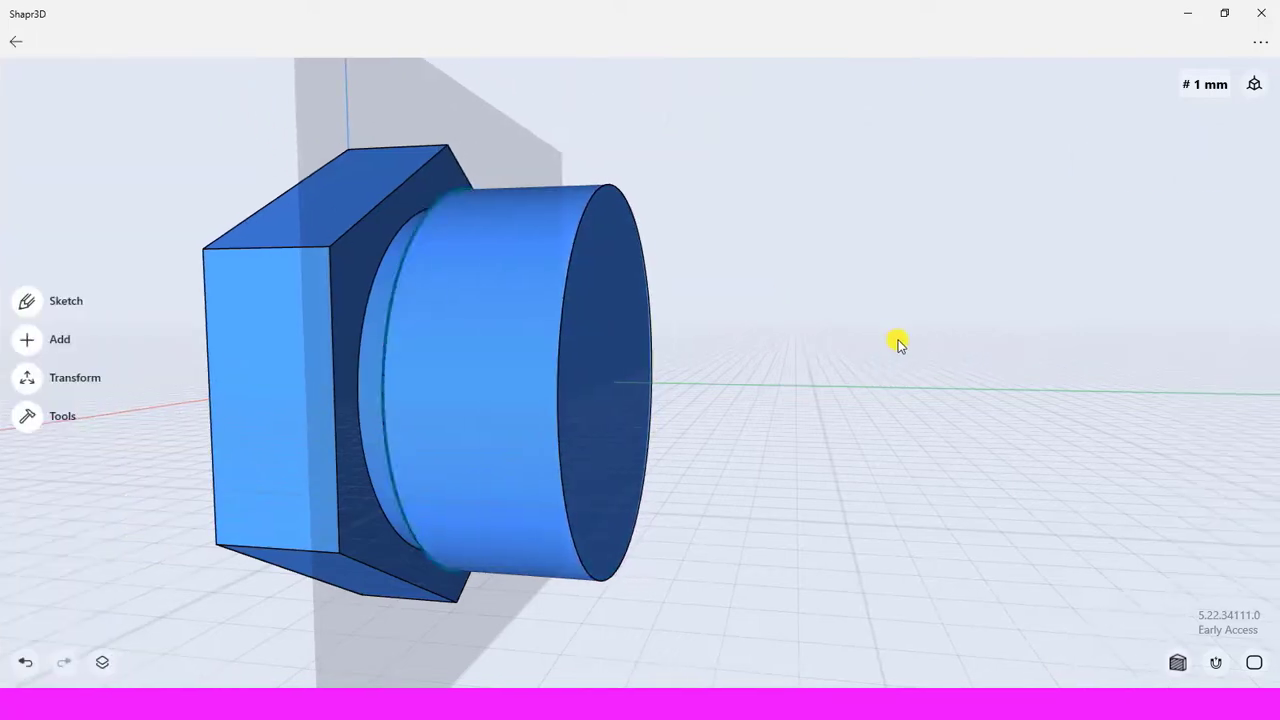
Delete the 12 mm circle's sketch plane and the construction plane
right_drag(897, 346, 857, 342)
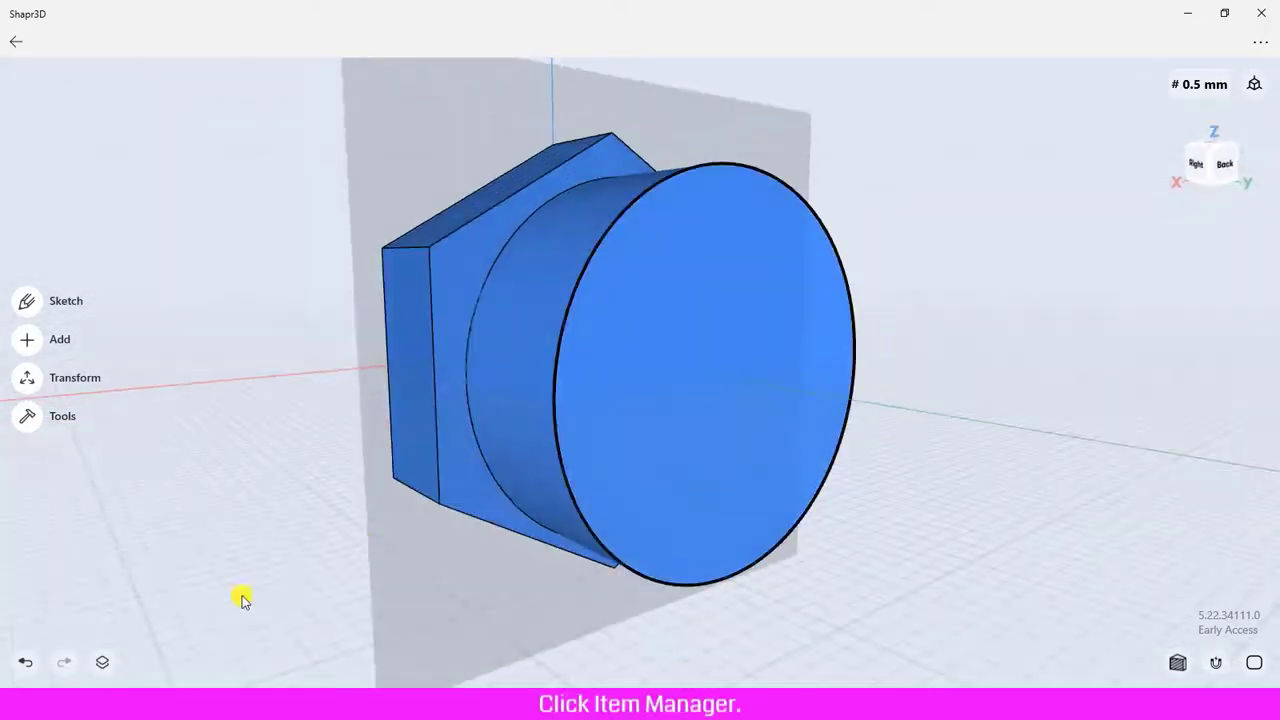
click(102, 662)
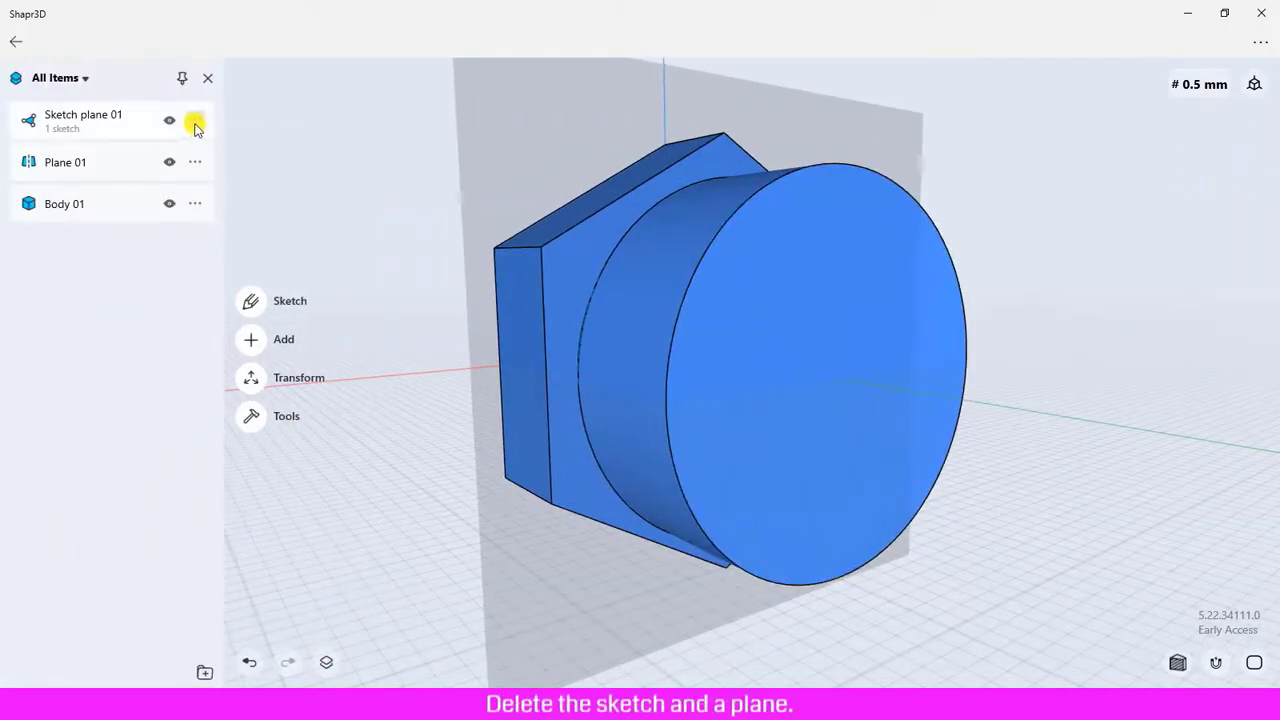
click(195, 121)
click(252, 178)
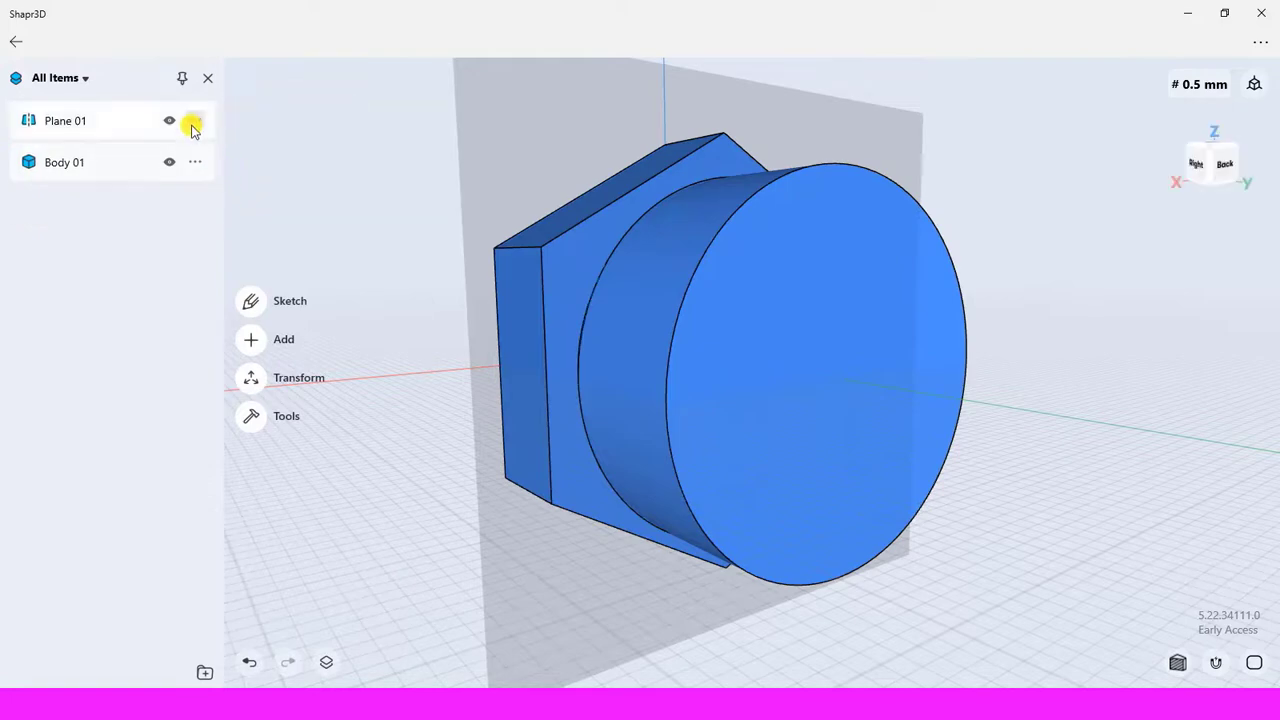
click(194, 122)
Create an Offset from Face construction plane 11 mm outward from the hexagonal head's face behind the cylindrical section
scroll(395, 287, down, 3)
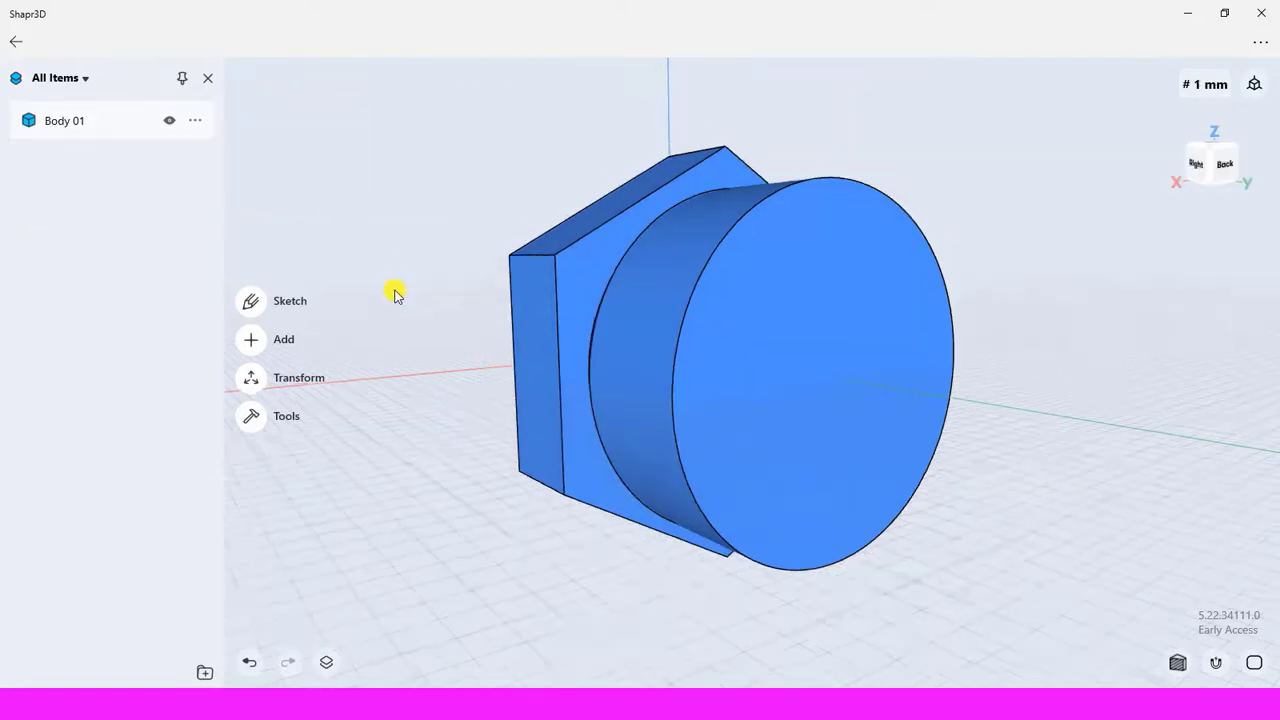
right_drag(417, 285, 417, 283)
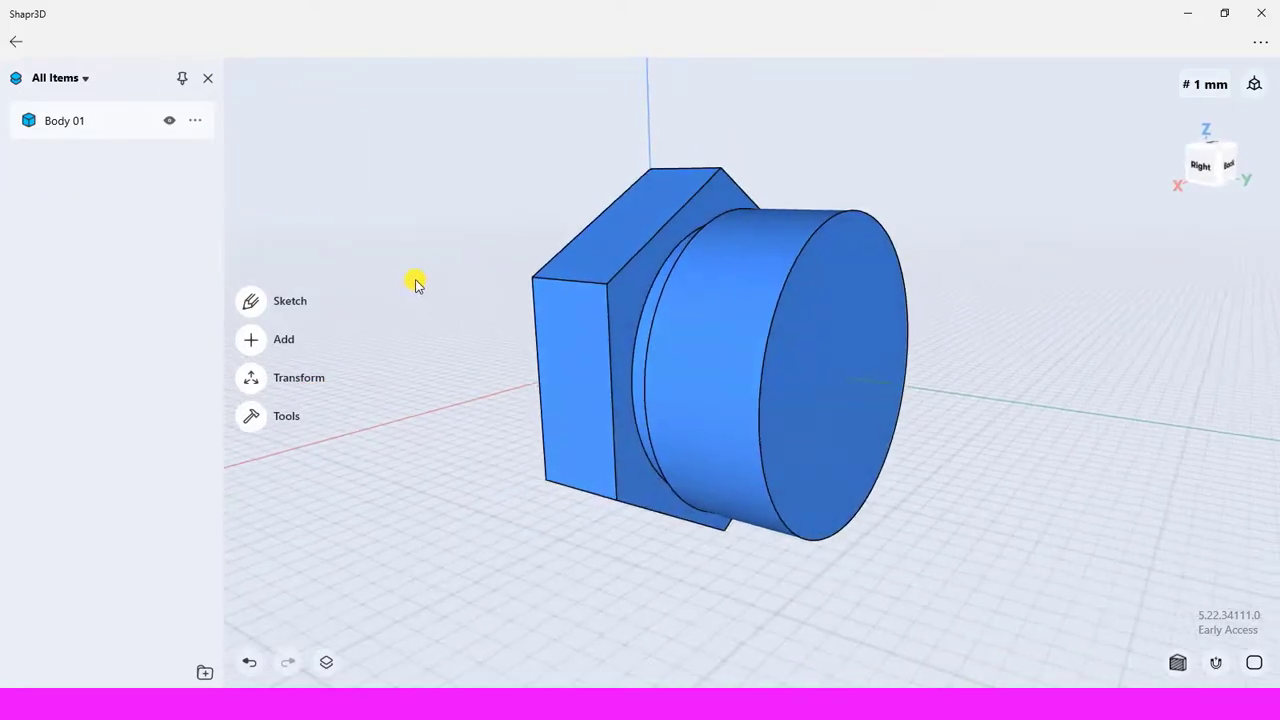
scroll(476, 277, up, 3)
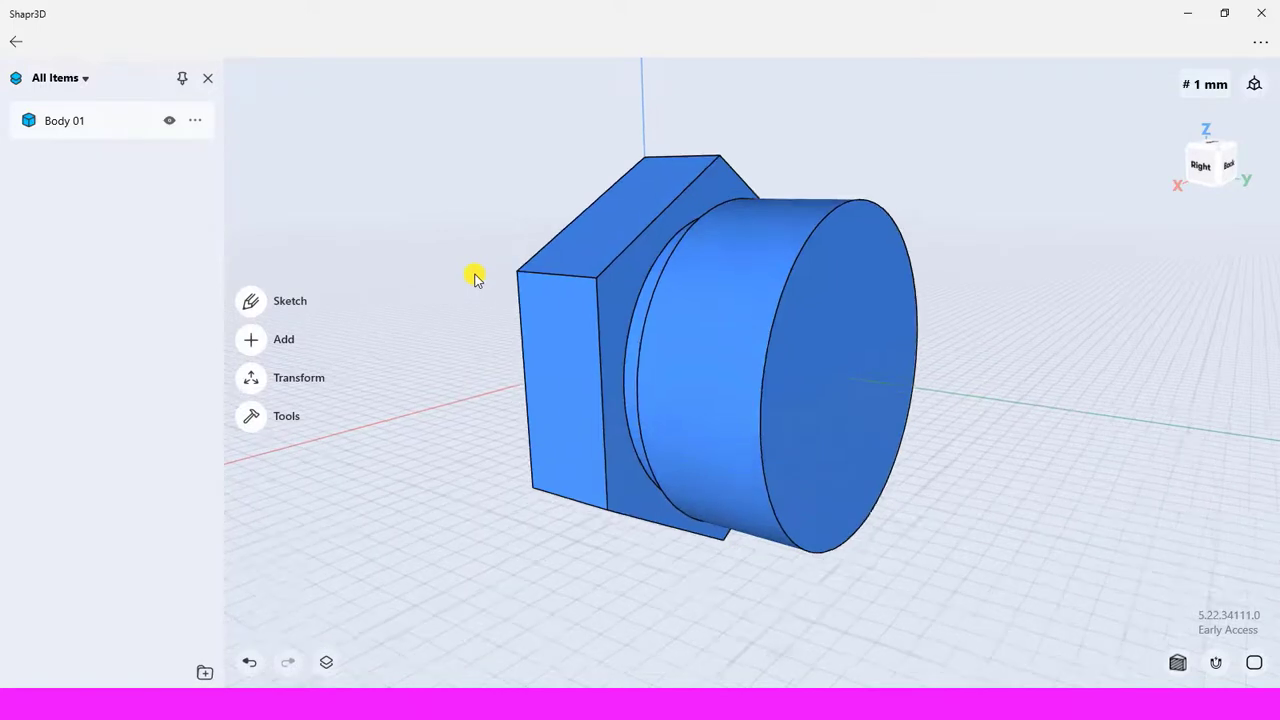
click(254, 341)
click(251, 380)
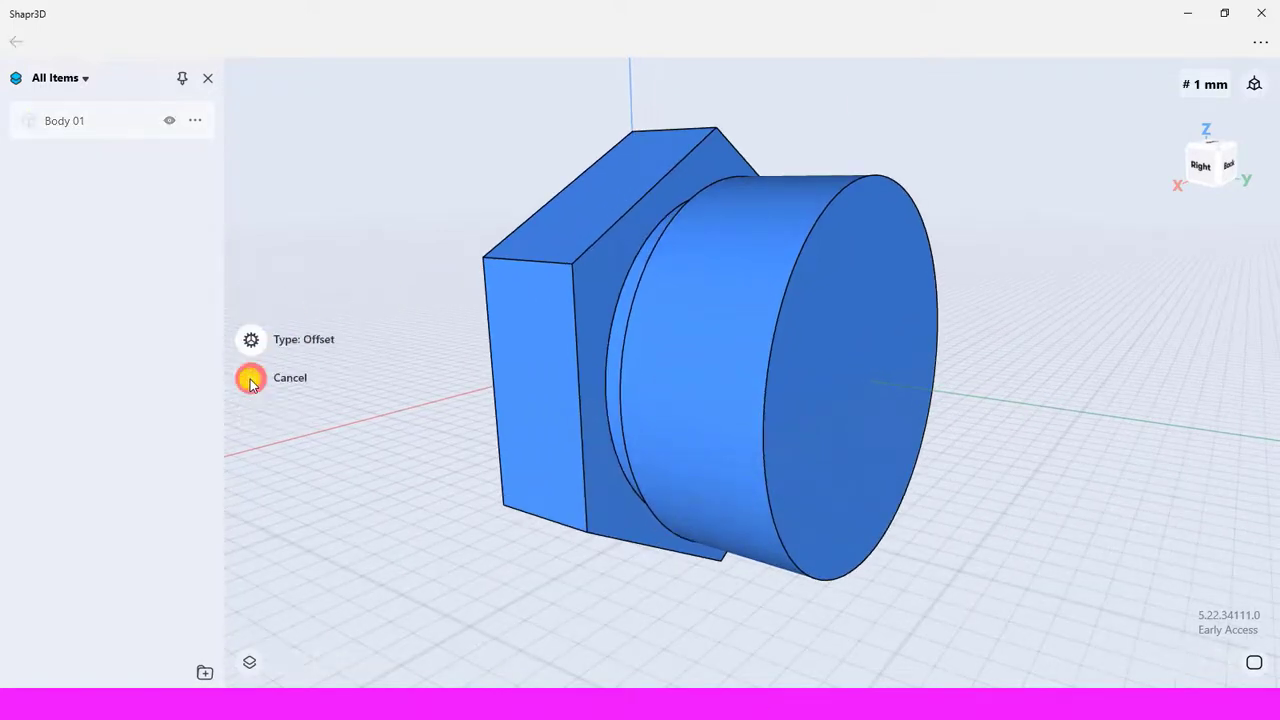
click(251, 340)
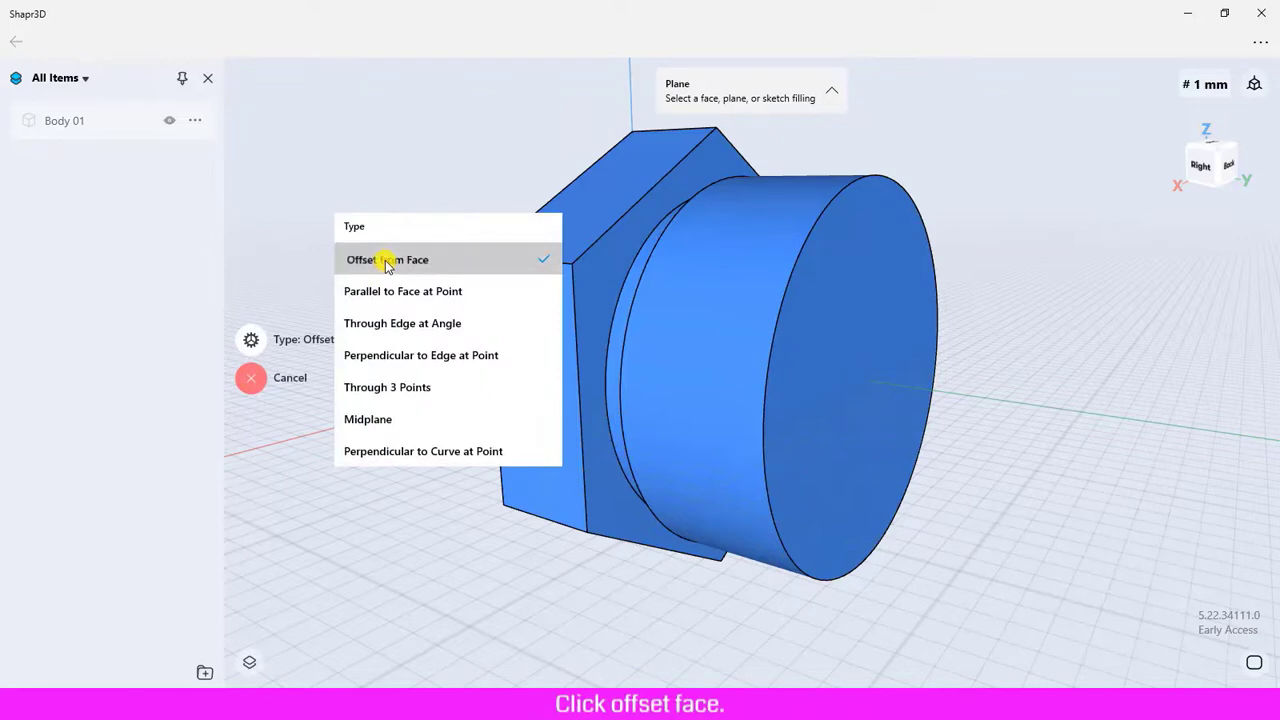
click(384, 262)
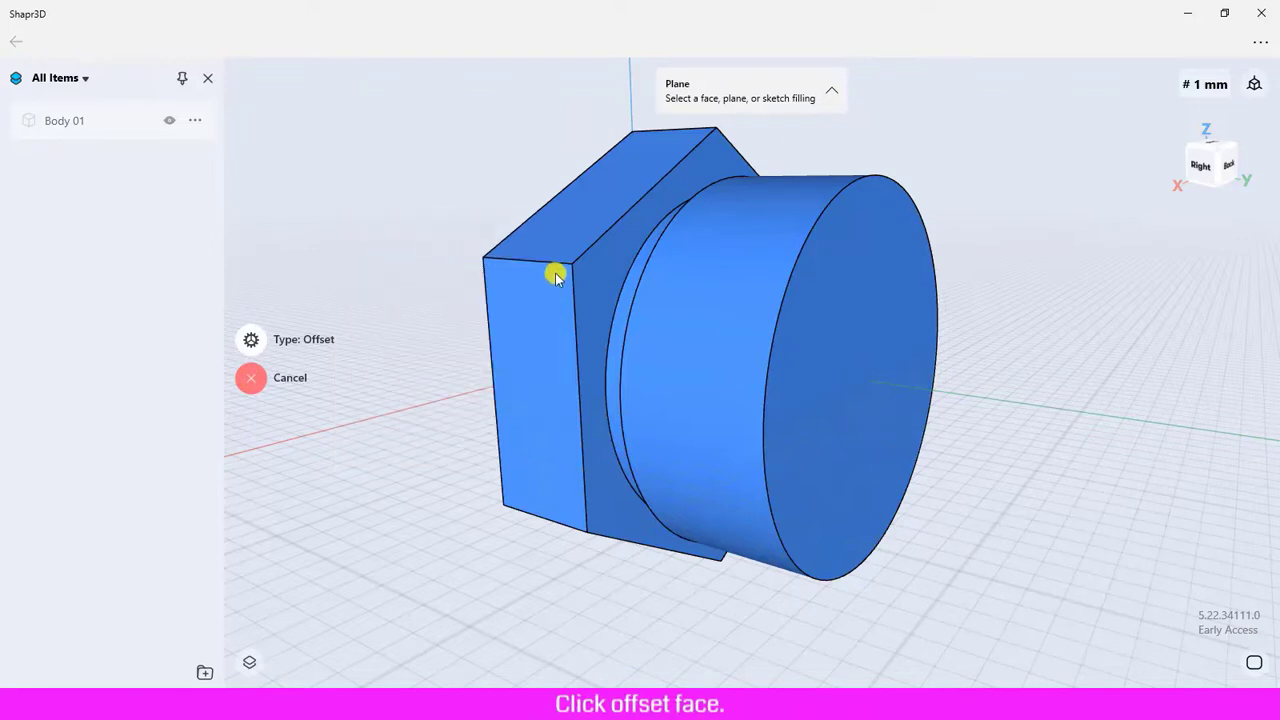
click(605, 290)
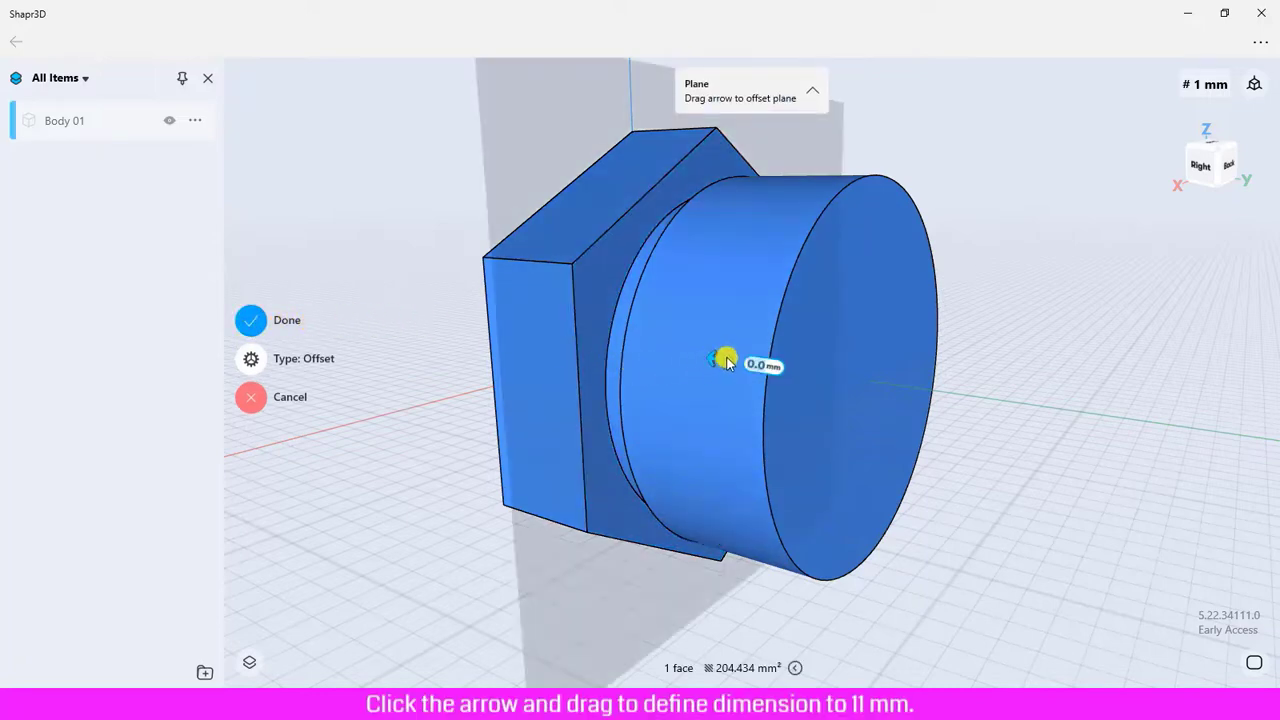
drag(742, 363, 883, 380)
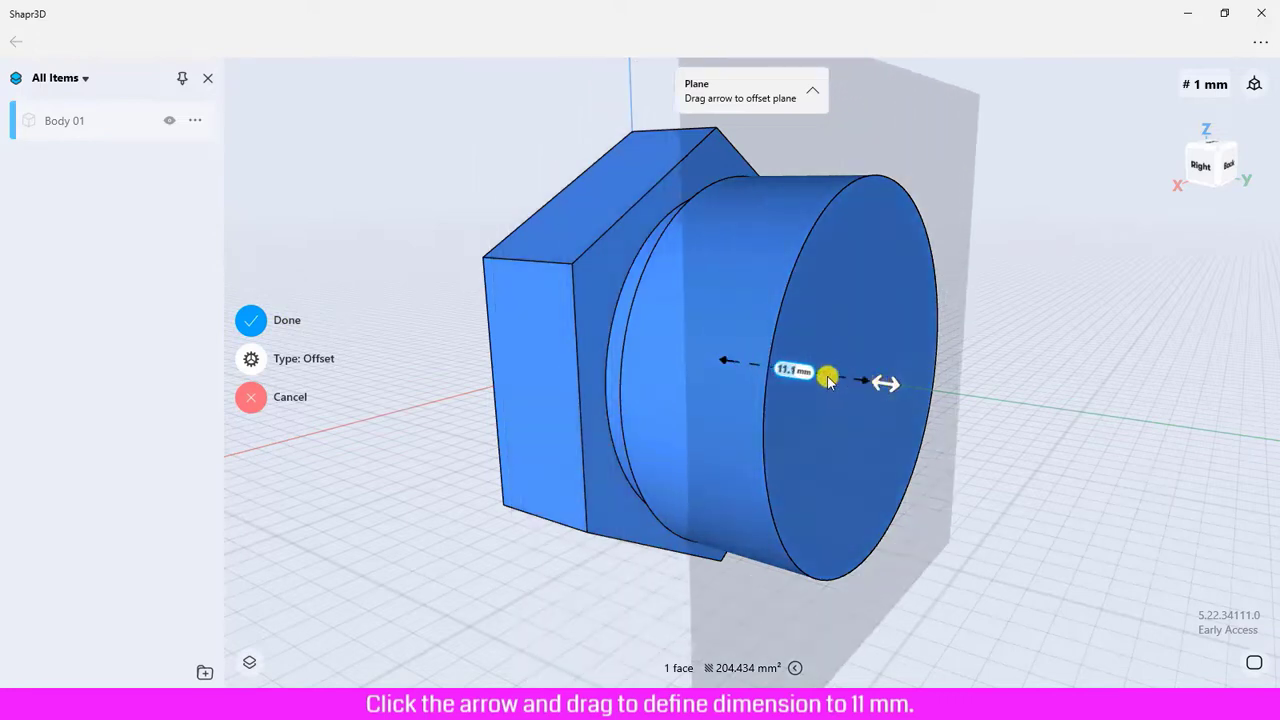
click(793, 372)
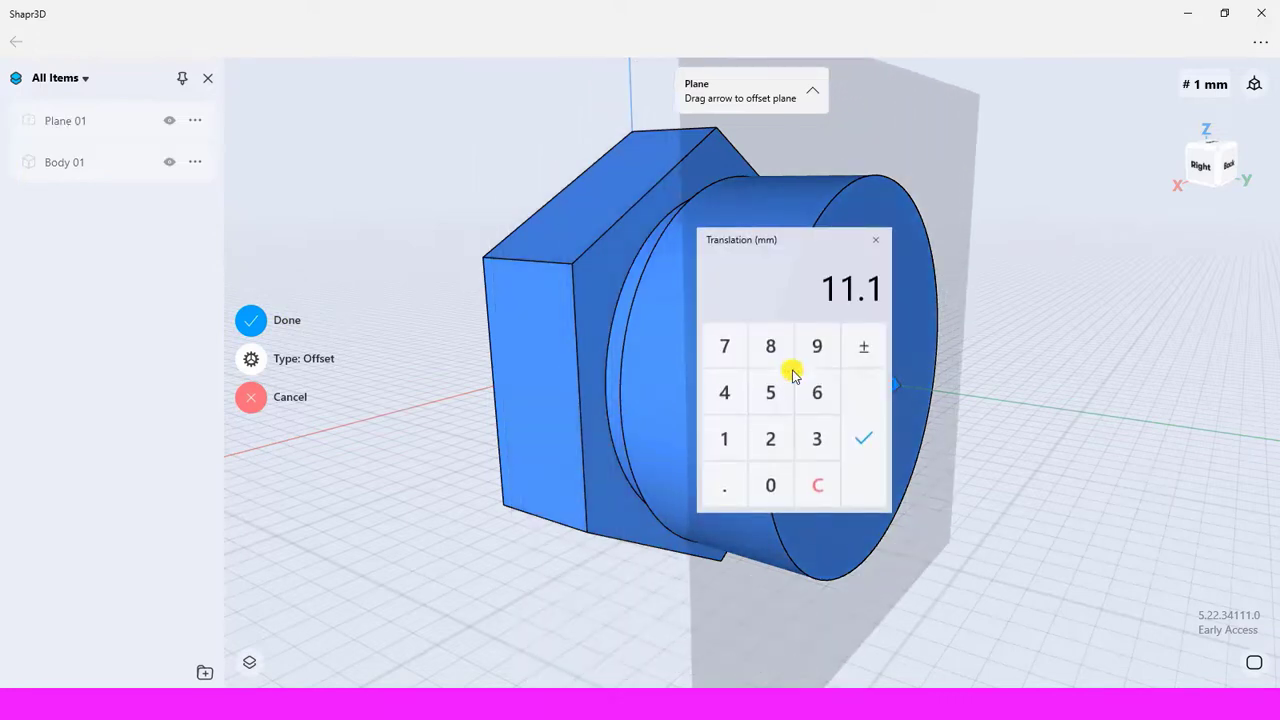
click(726, 440)
click(863, 439)
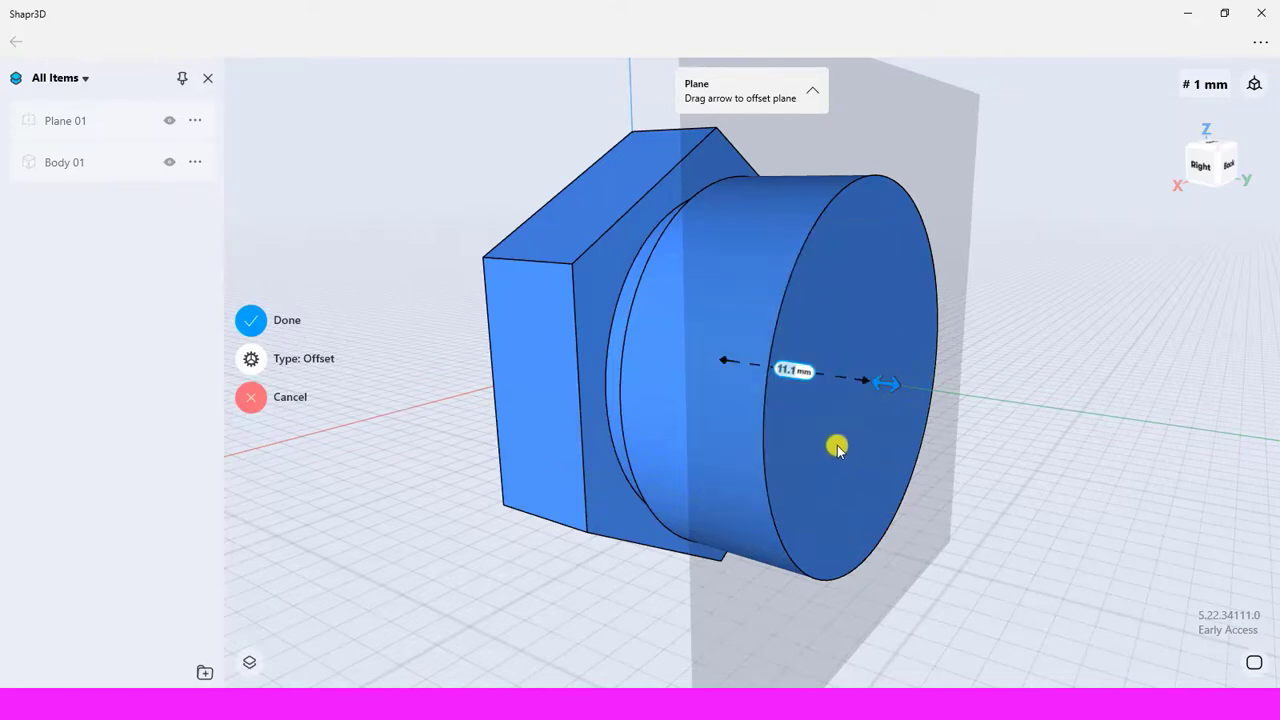
click(251, 323)
scroll(346, 337, down, 3)
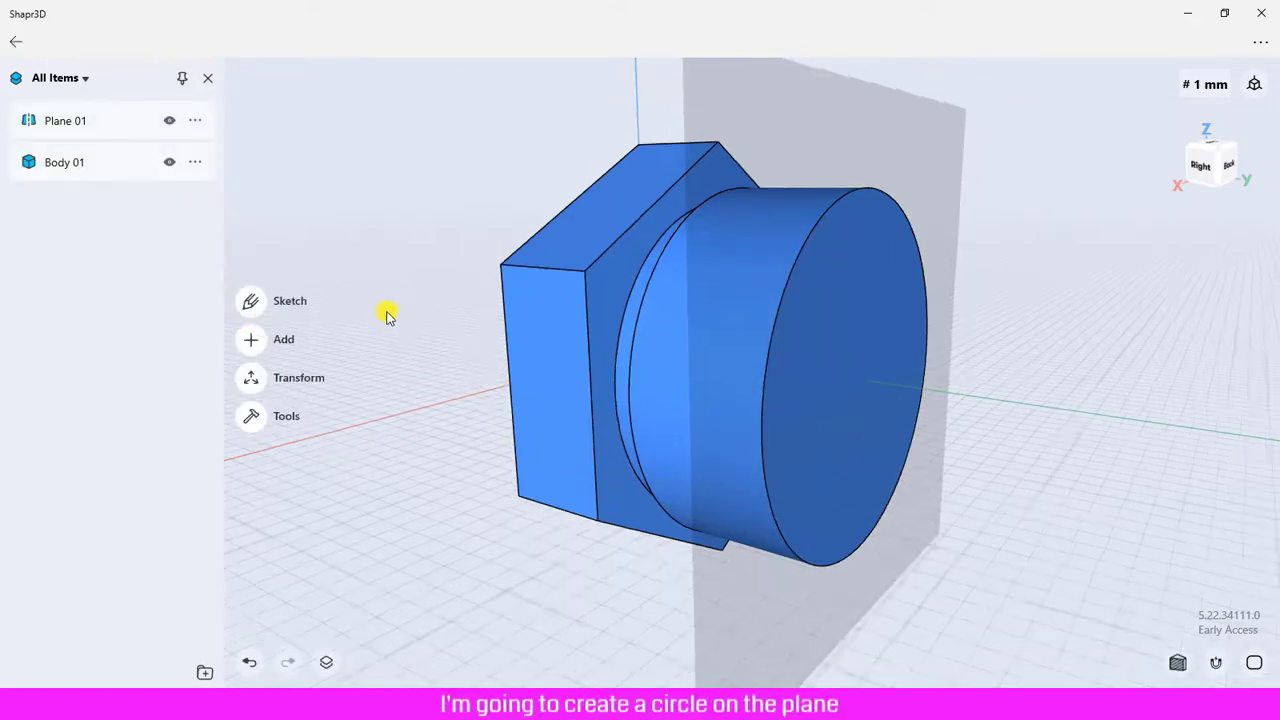
Sketch a circle with an 8 mm radius on the construction plane, centred on the origin, and finish the sketch
right_drag(366, 288, 357, 283)
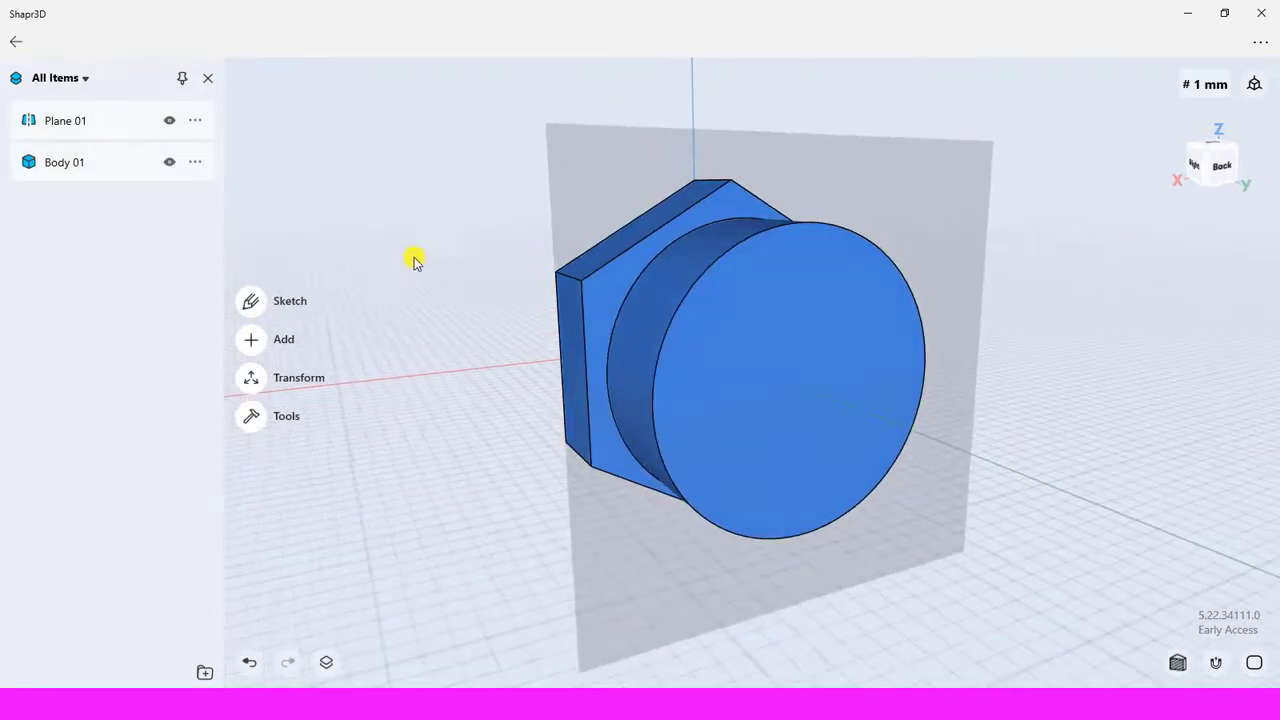
double_click(589, 192)
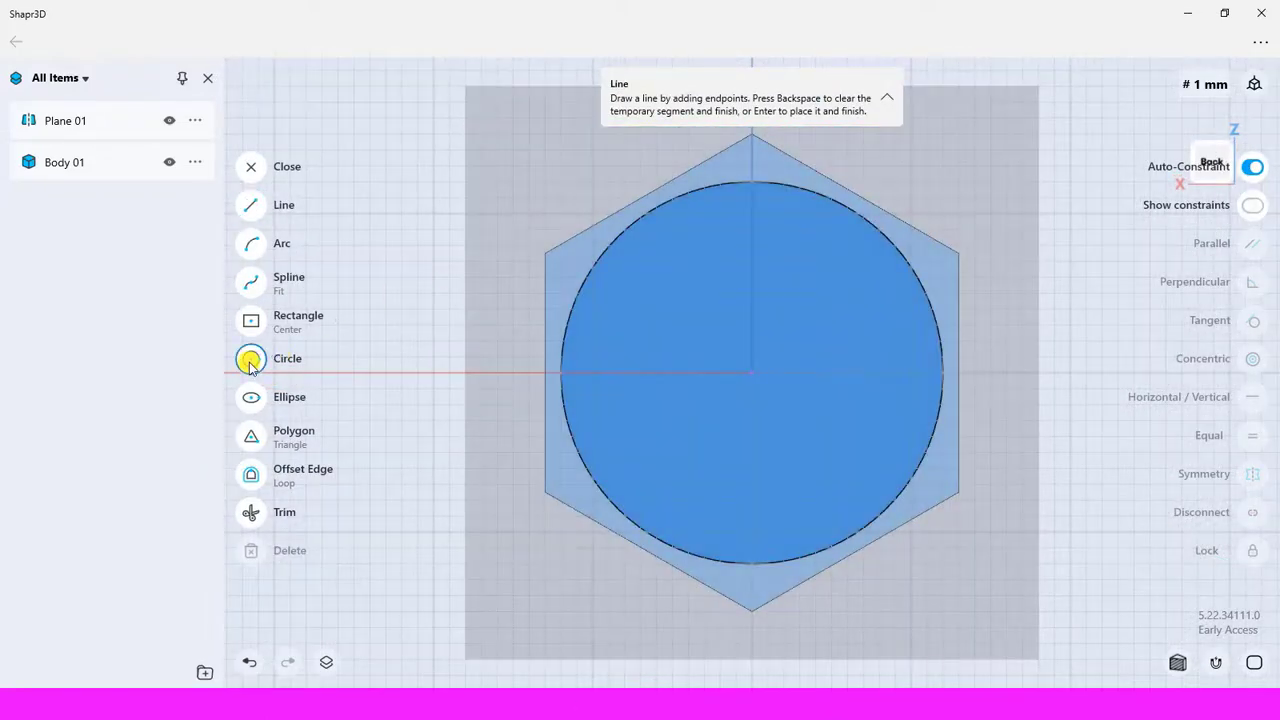
click(250, 362)
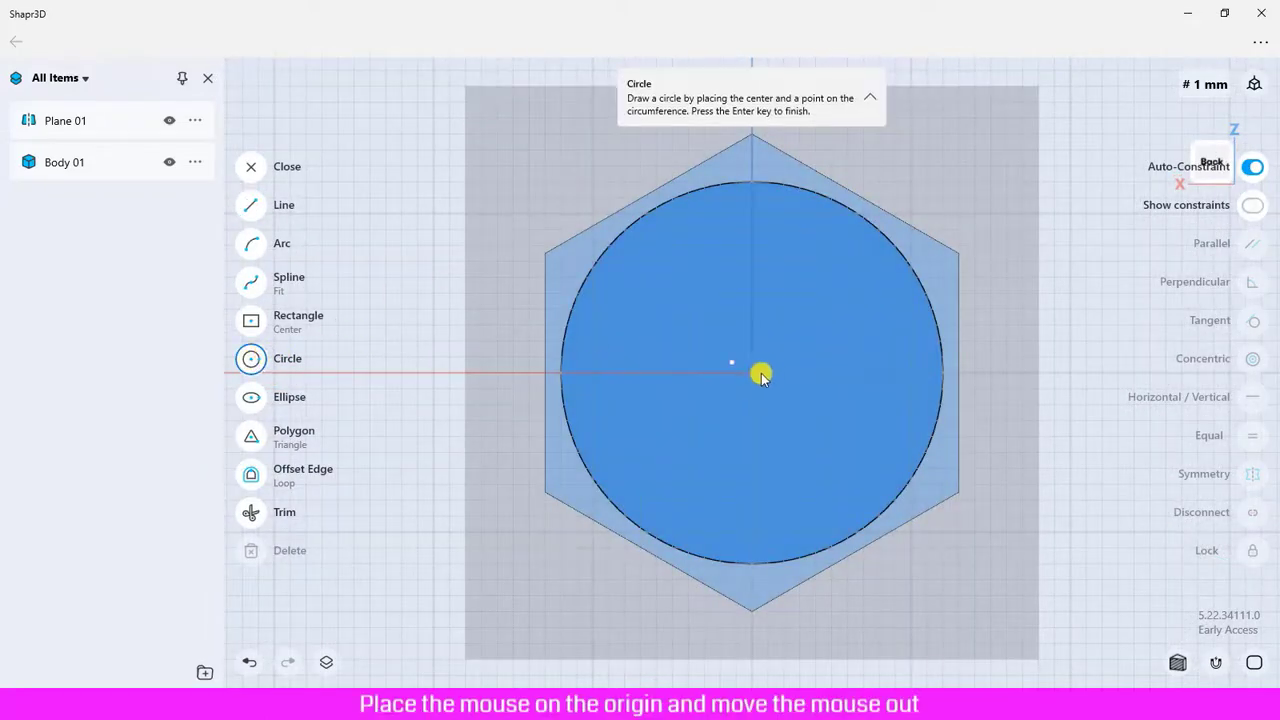
click(718, 372)
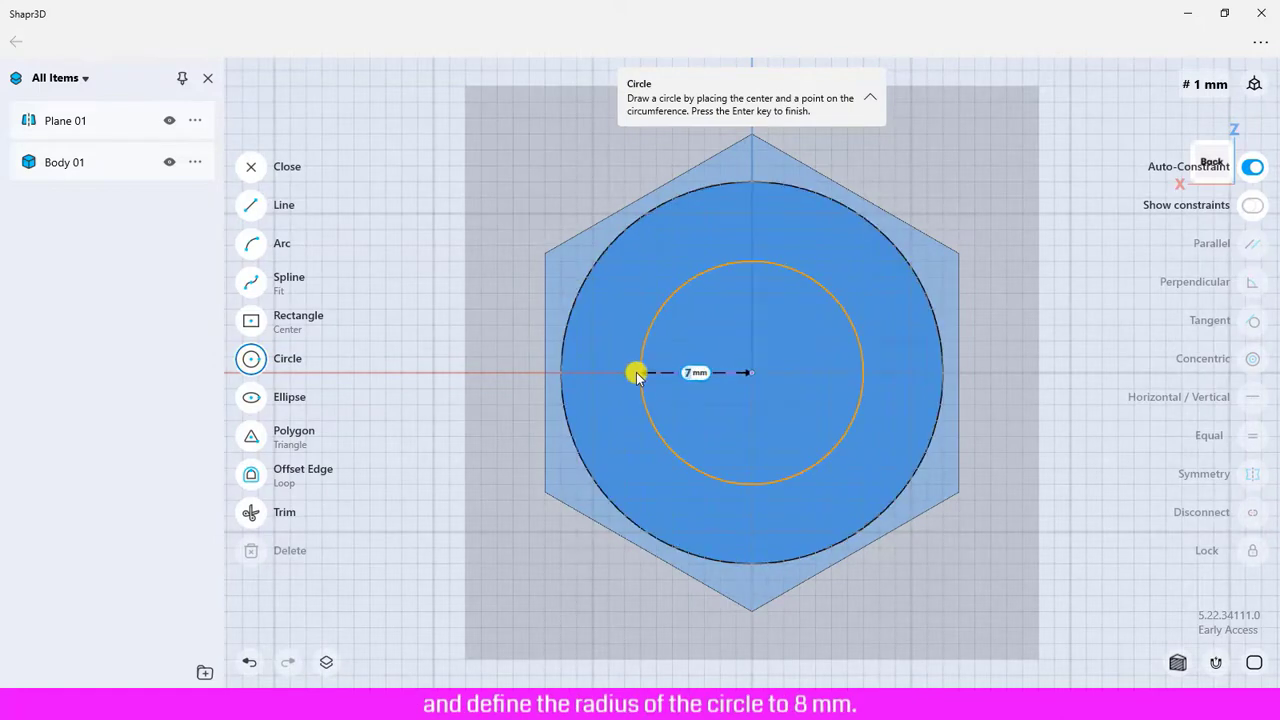
text(8)
key(Return)
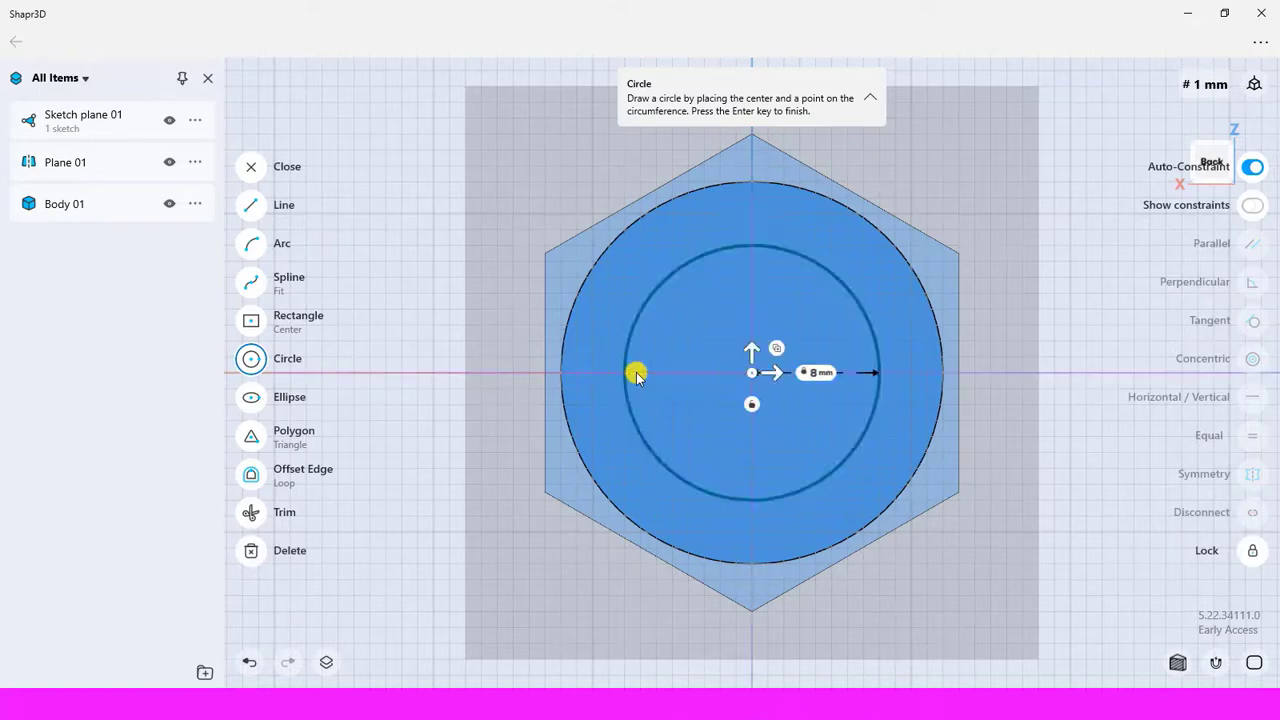
click(251, 168)
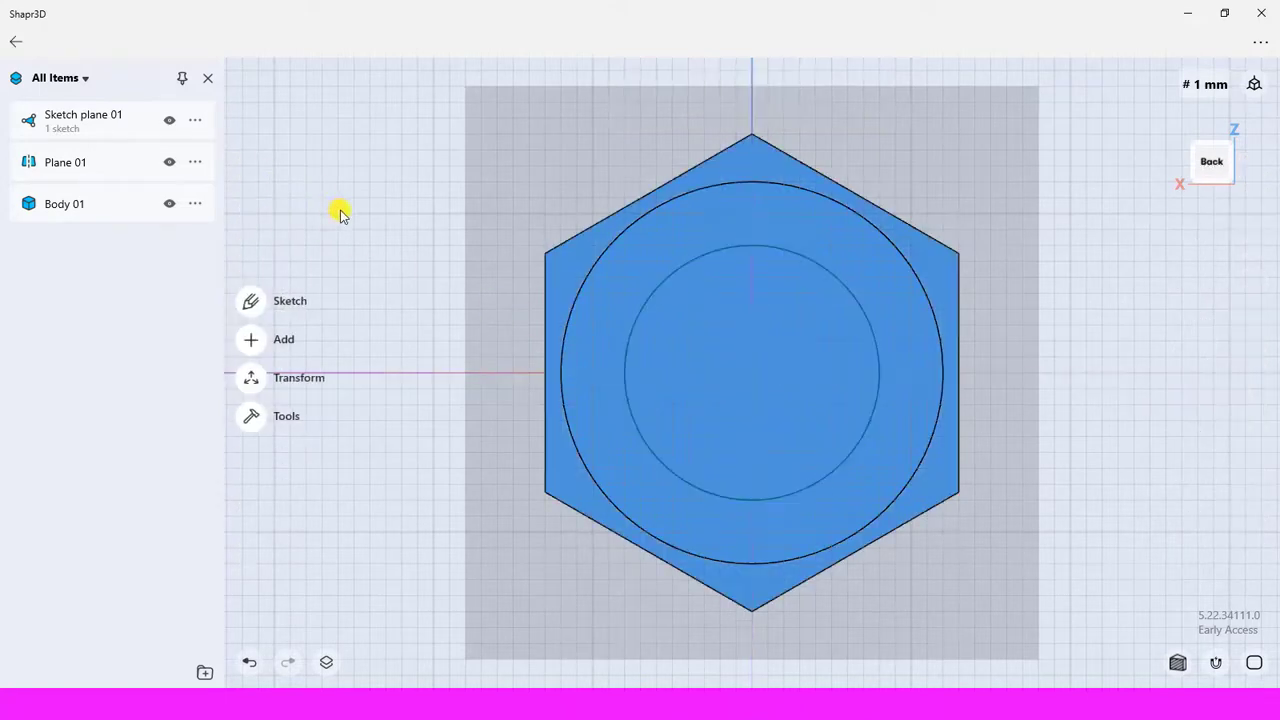
Extrude the 8 mm radius circle 11 mm into the body to cut a round blind hole
right_drag(453, 228, 387, 165)
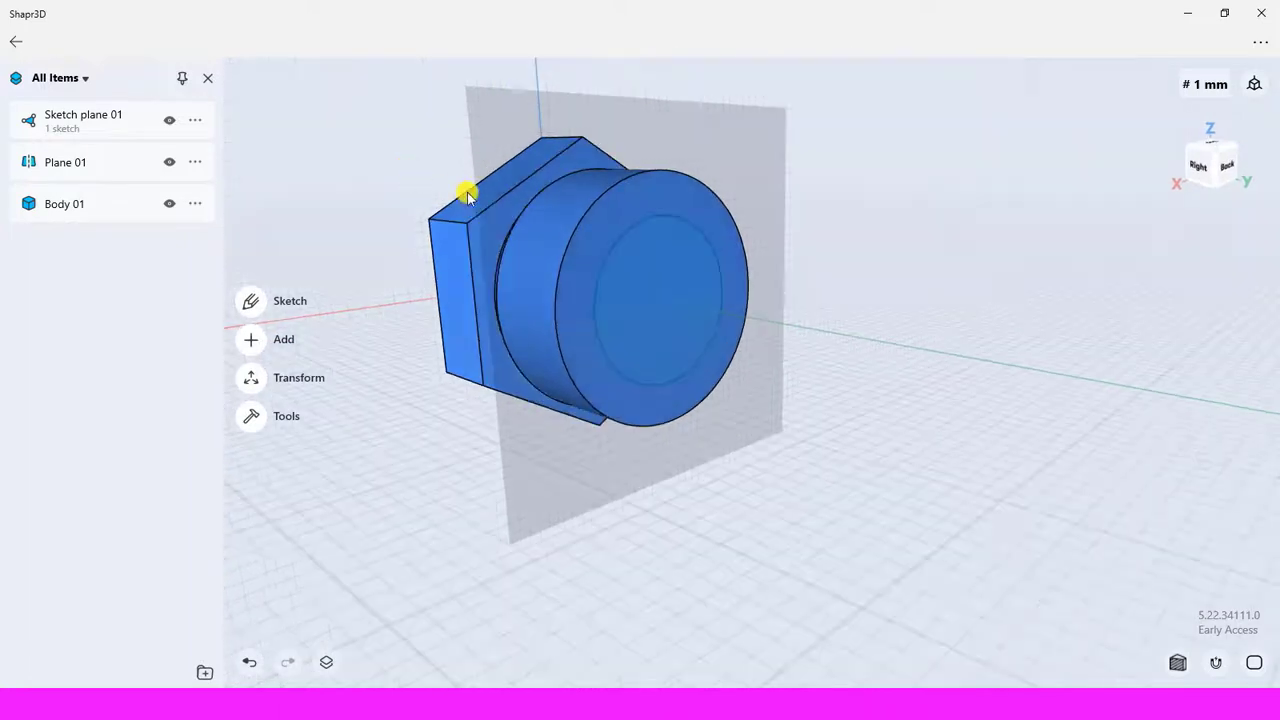
middle_drag(467, 195, 480, 206)
scroll(563, 284, up, 2)
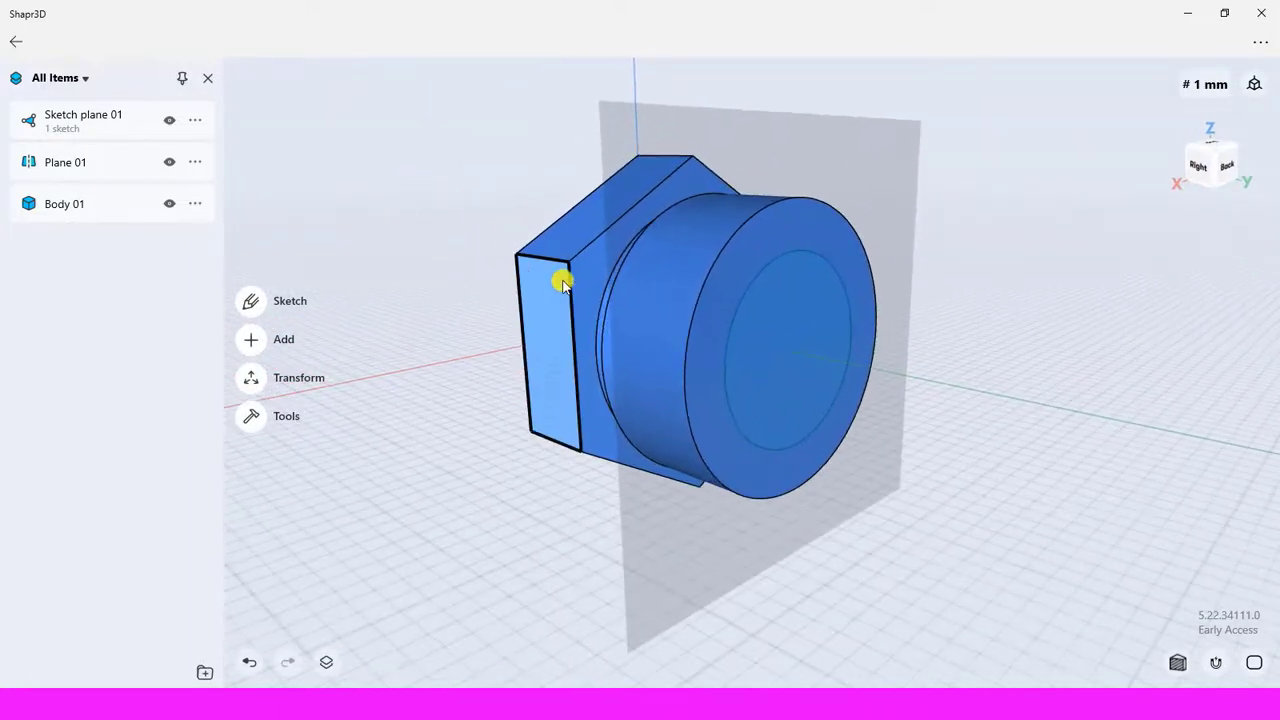
click(785, 329)
click(785, 329)
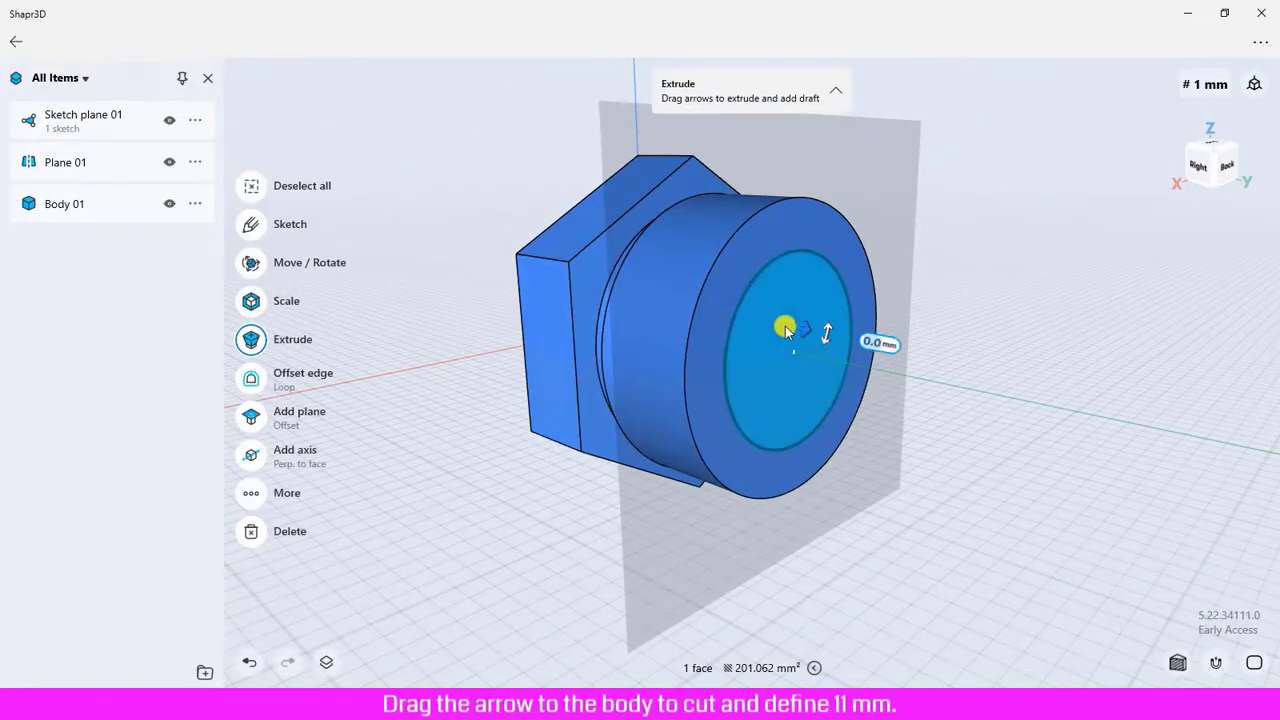
drag(741, 326, 730, 320)
click(730, 320)
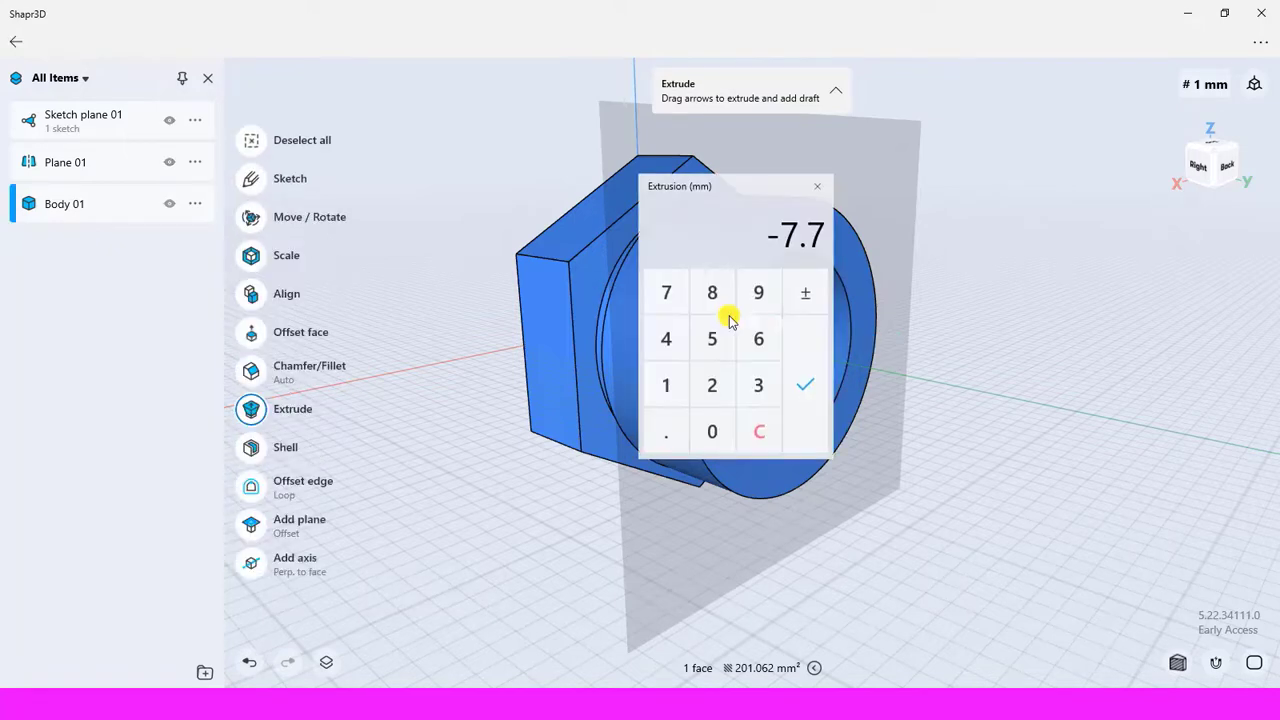
click(805, 385)
click(531, 503)
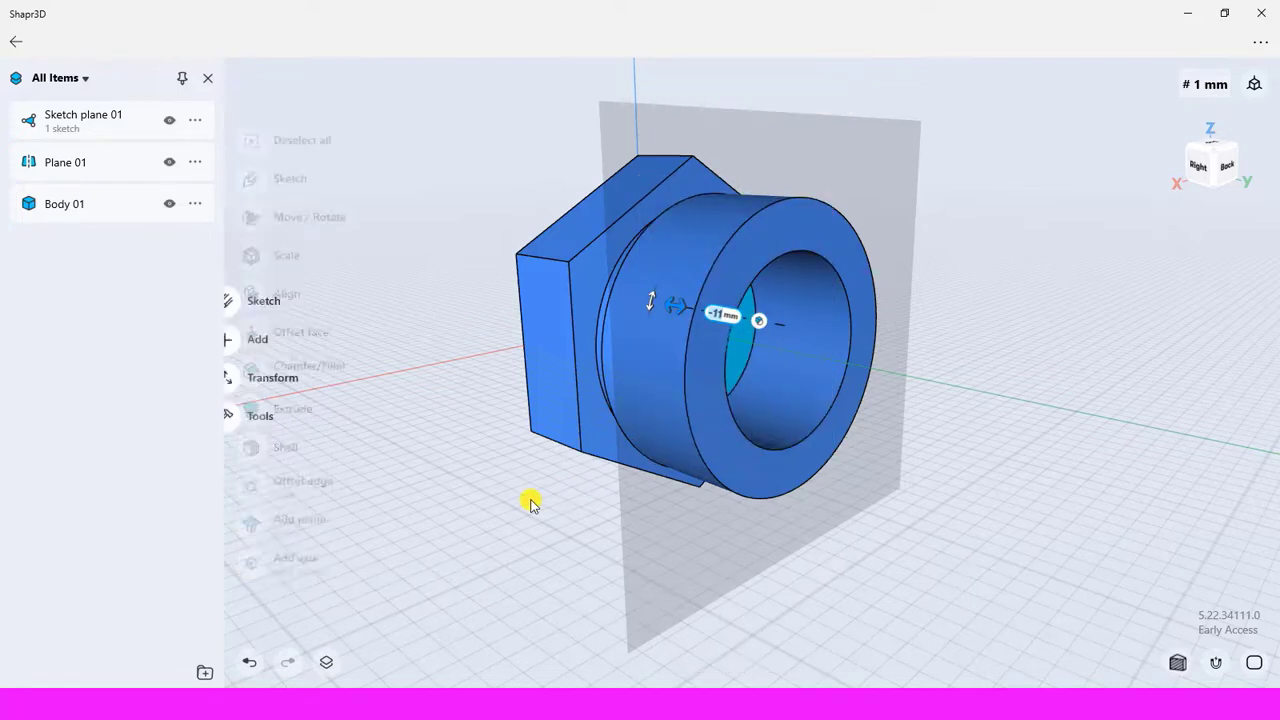
Delete the hole circle's sketch plane and the construction plane, and close the items list
scroll(529, 500, up, 2)
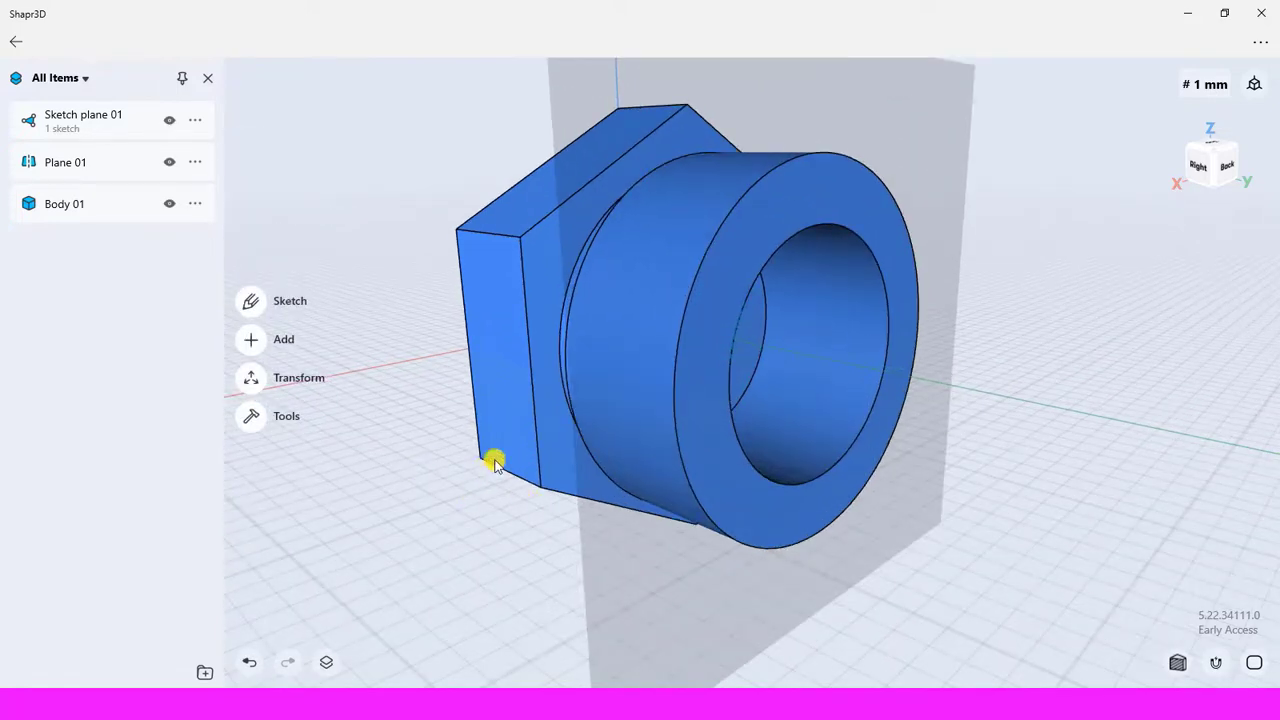
mouse_move(494, 463)
right_down()
mouse_move(531, 420)
mouse_move(447, 423)
mouse_move(414, 457)
right_up()
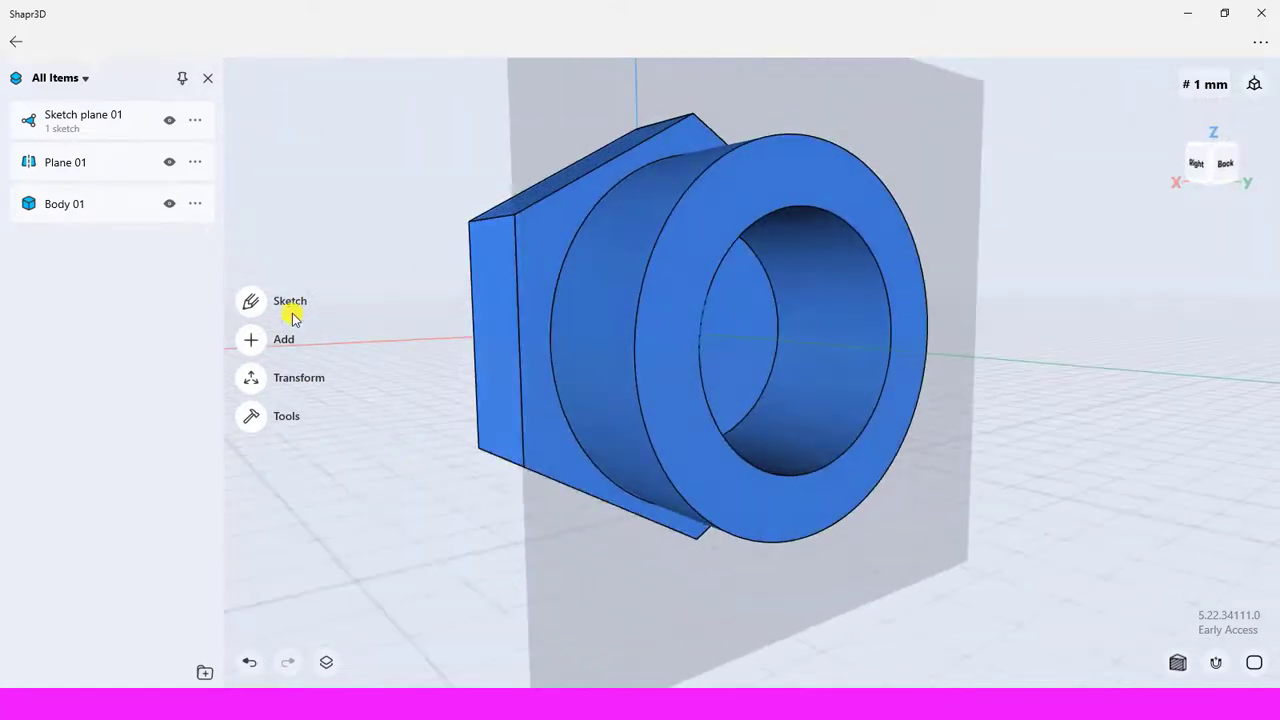
click(192, 122)
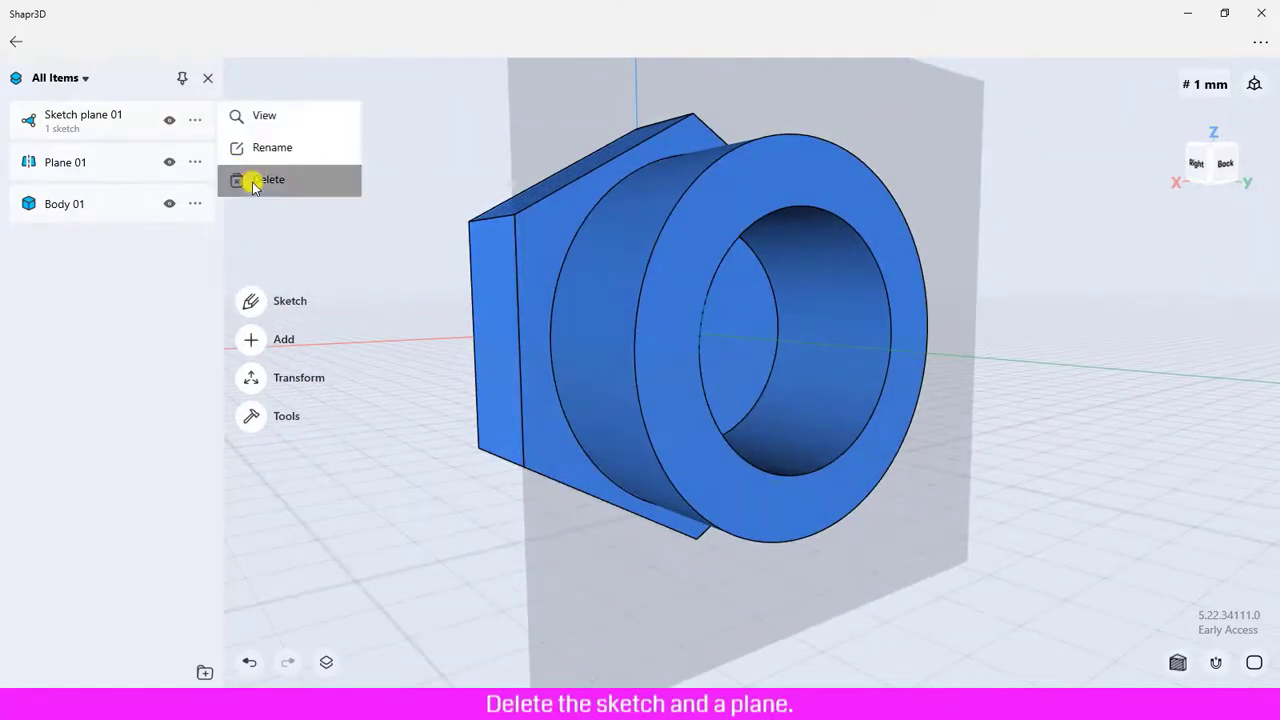
click(250, 182)
click(196, 121)
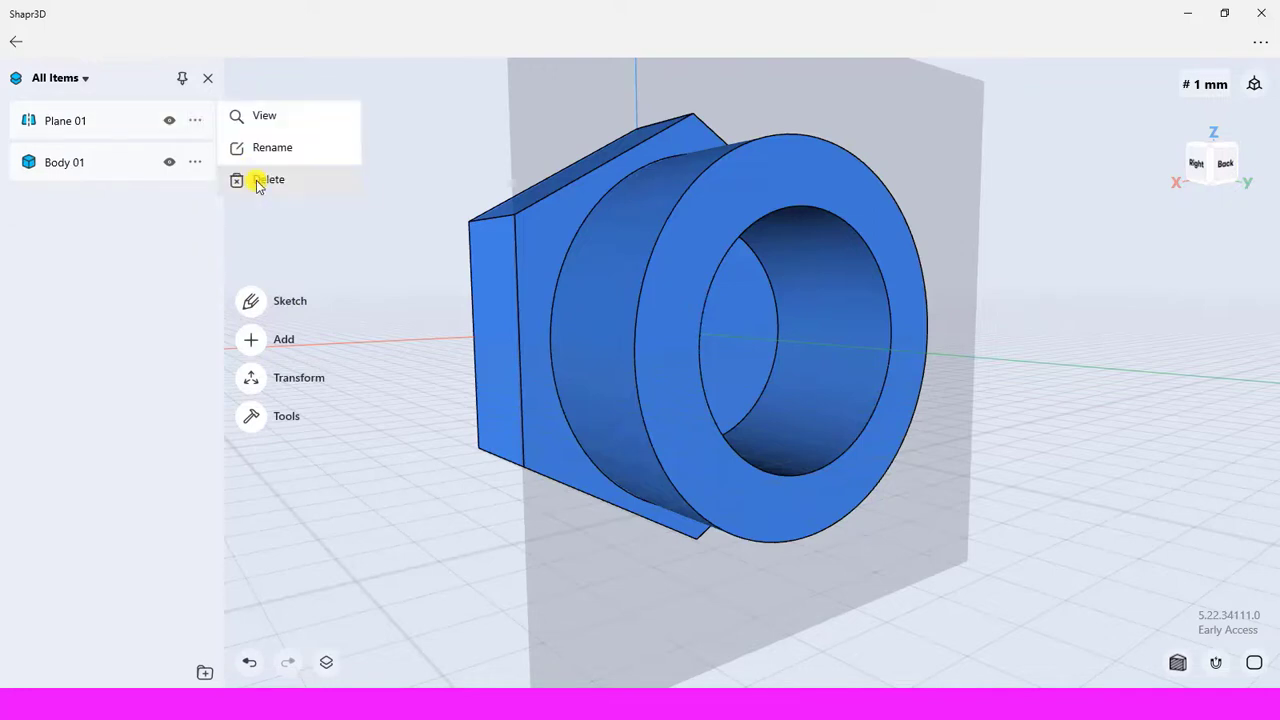
click(257, 179)
click(209, 79)
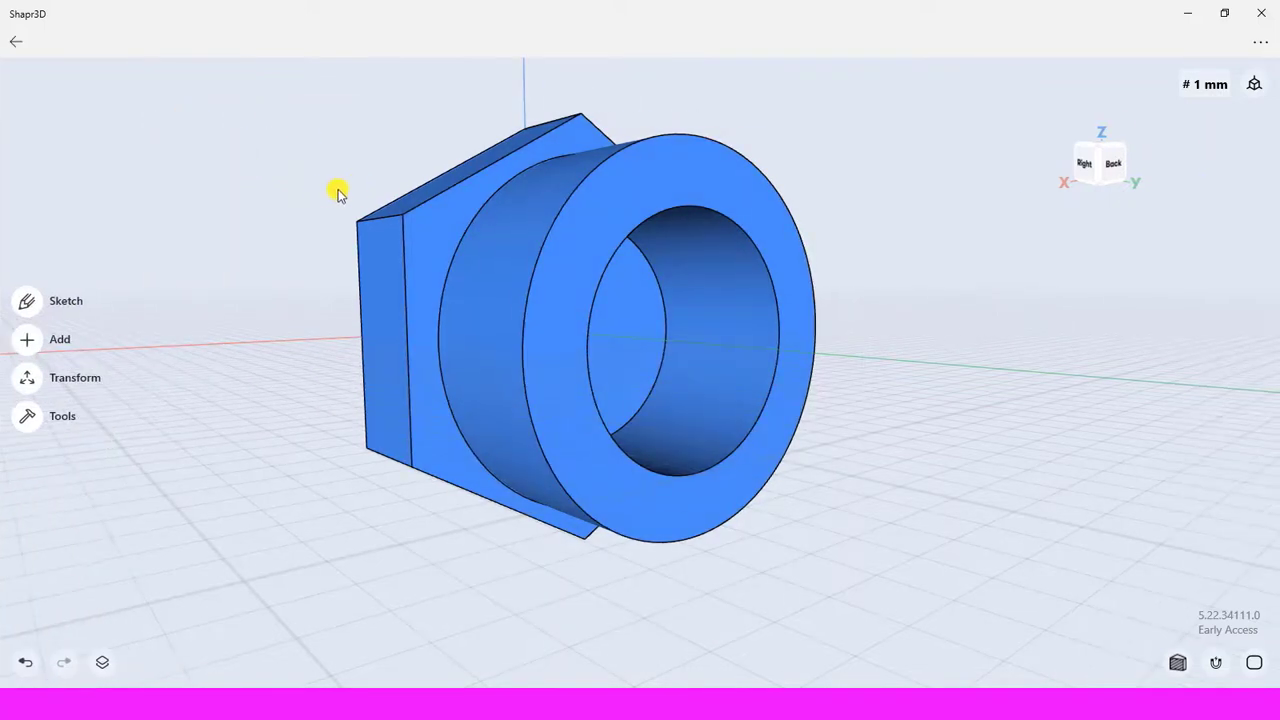
Chamfer the outer circular edge at the cylinder's open end by 1 mm
right_drag(295, 203, 298, 206)
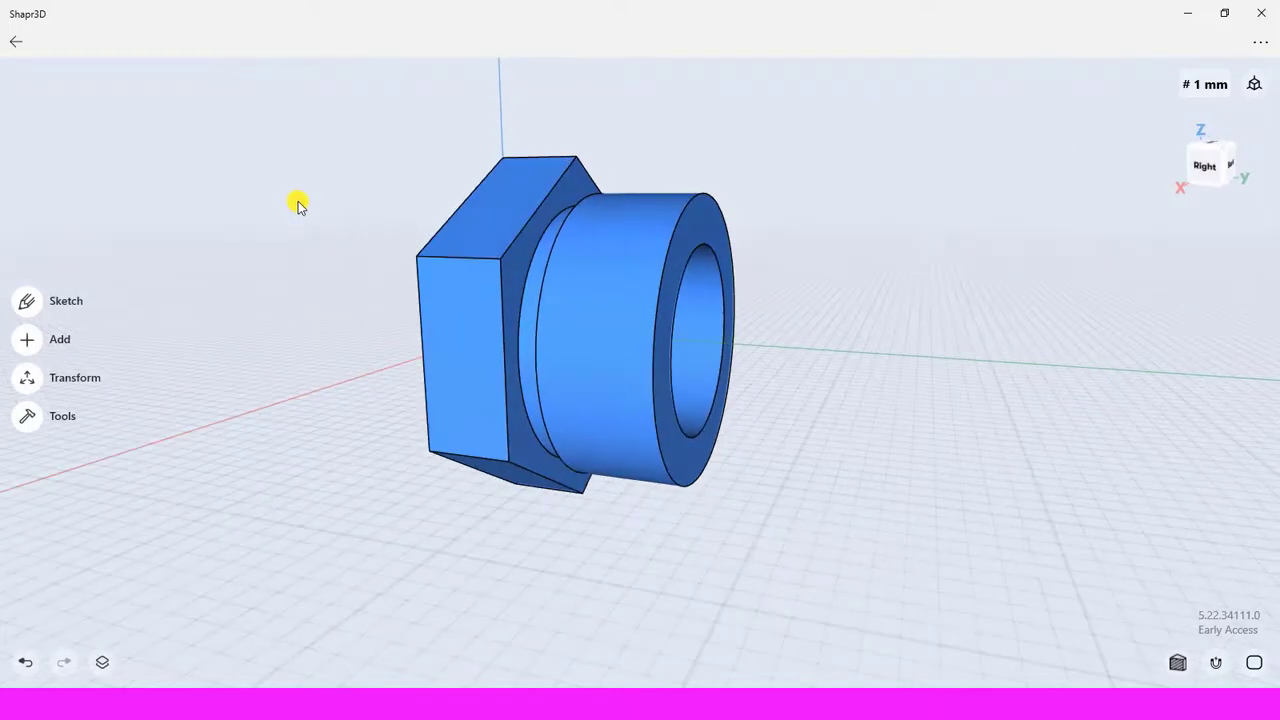
scroll(650, 275, up, 2)
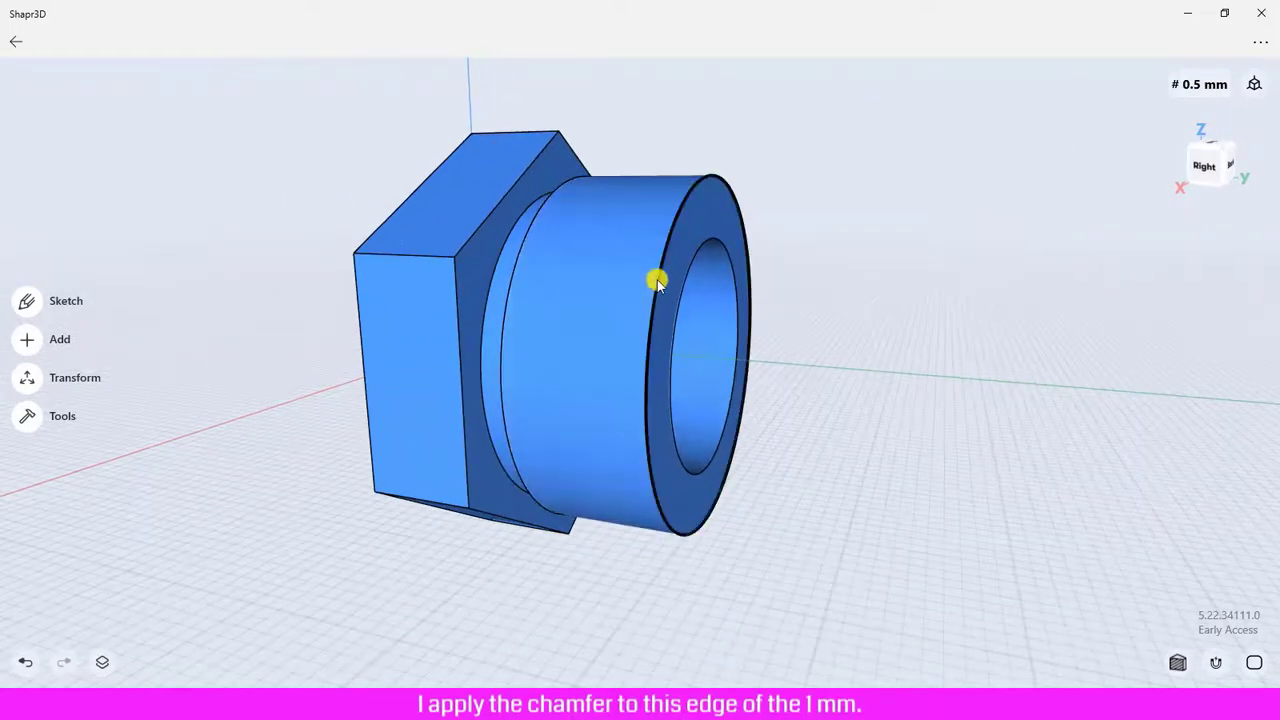
click(657, 283)
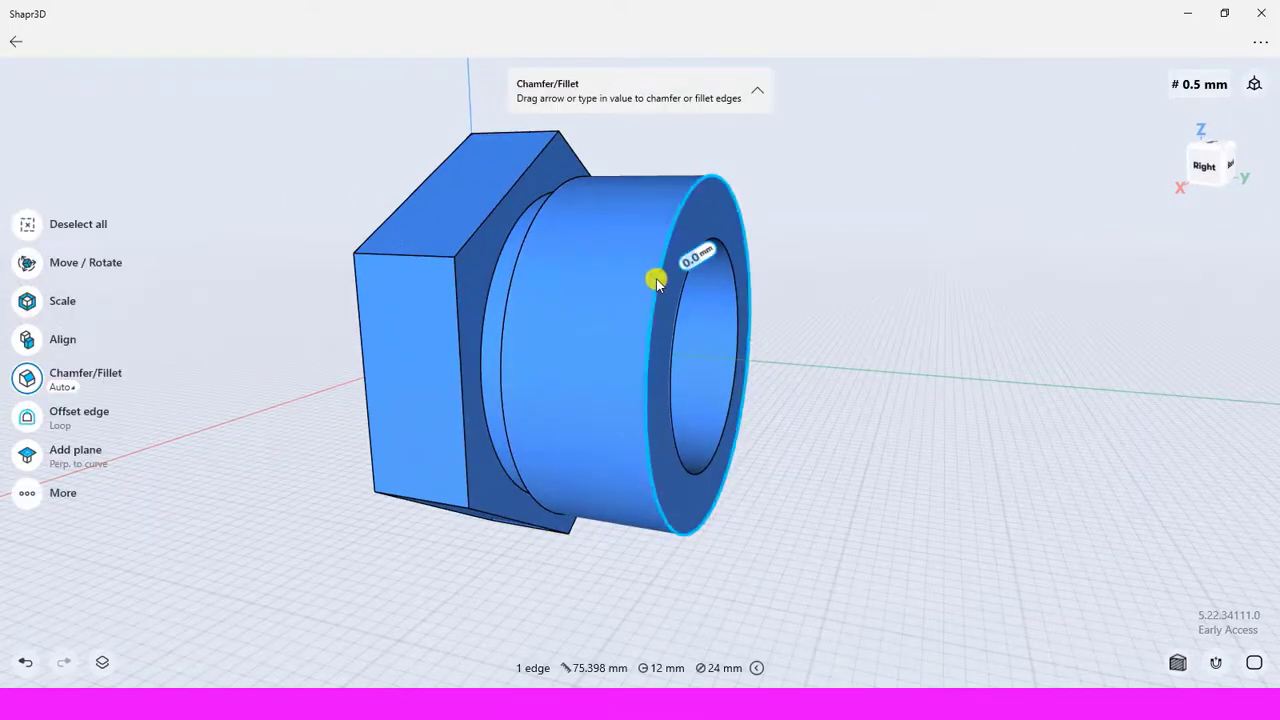
drag(651, 283, 593, 280)
click(593, 281)
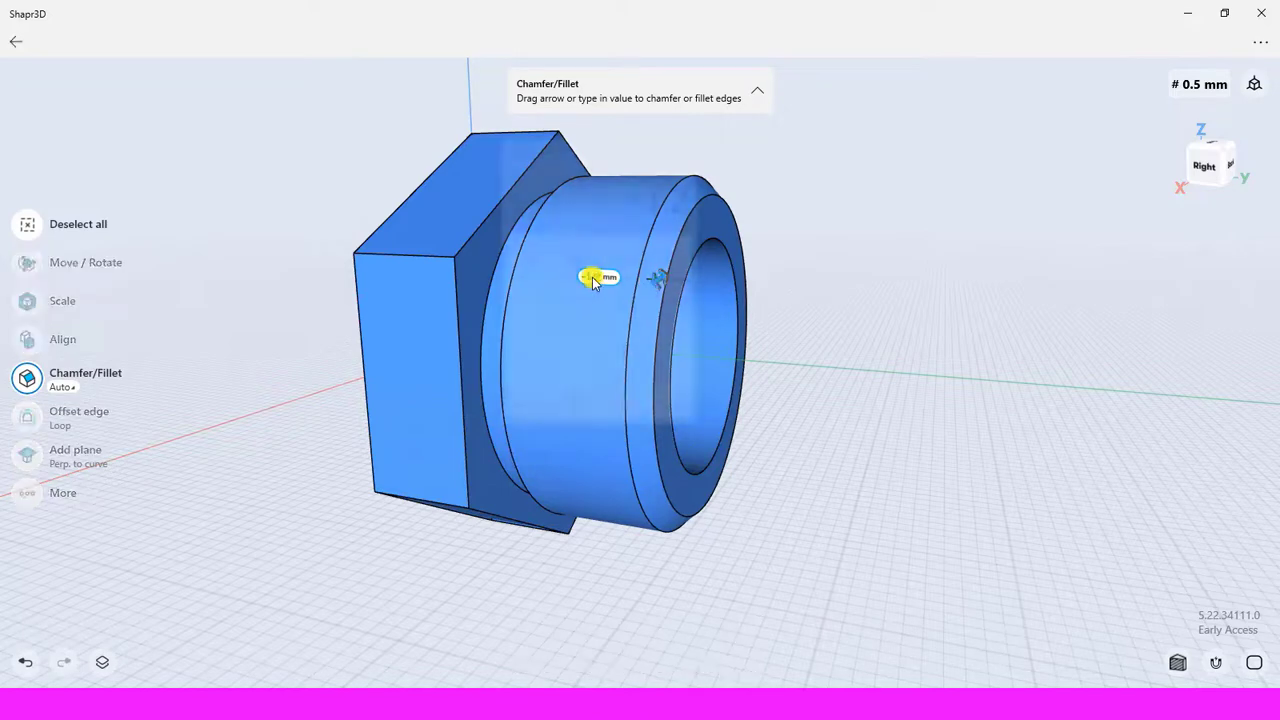
click(529, 345)
click(668, 345)
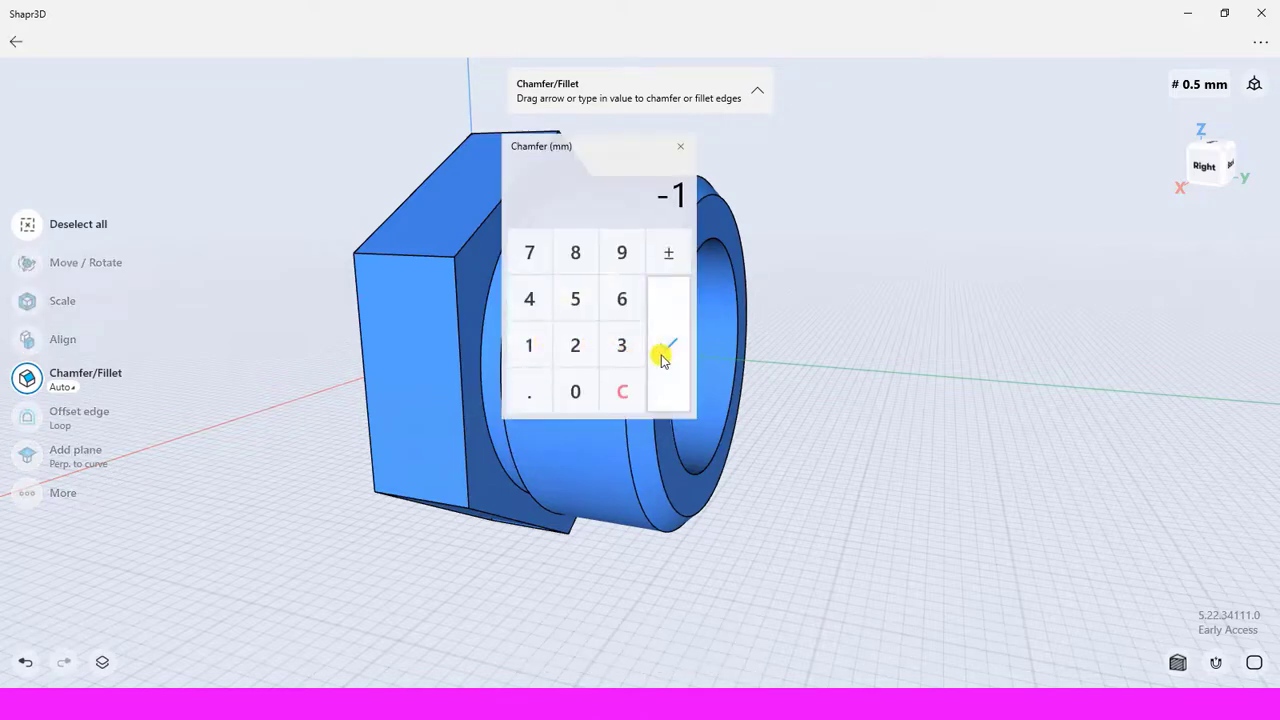
click(941, 360)
Create a construction plane offset 0.5 mm outward from the outer hexagonal face of the head
scroll(935, 369, down, 1)
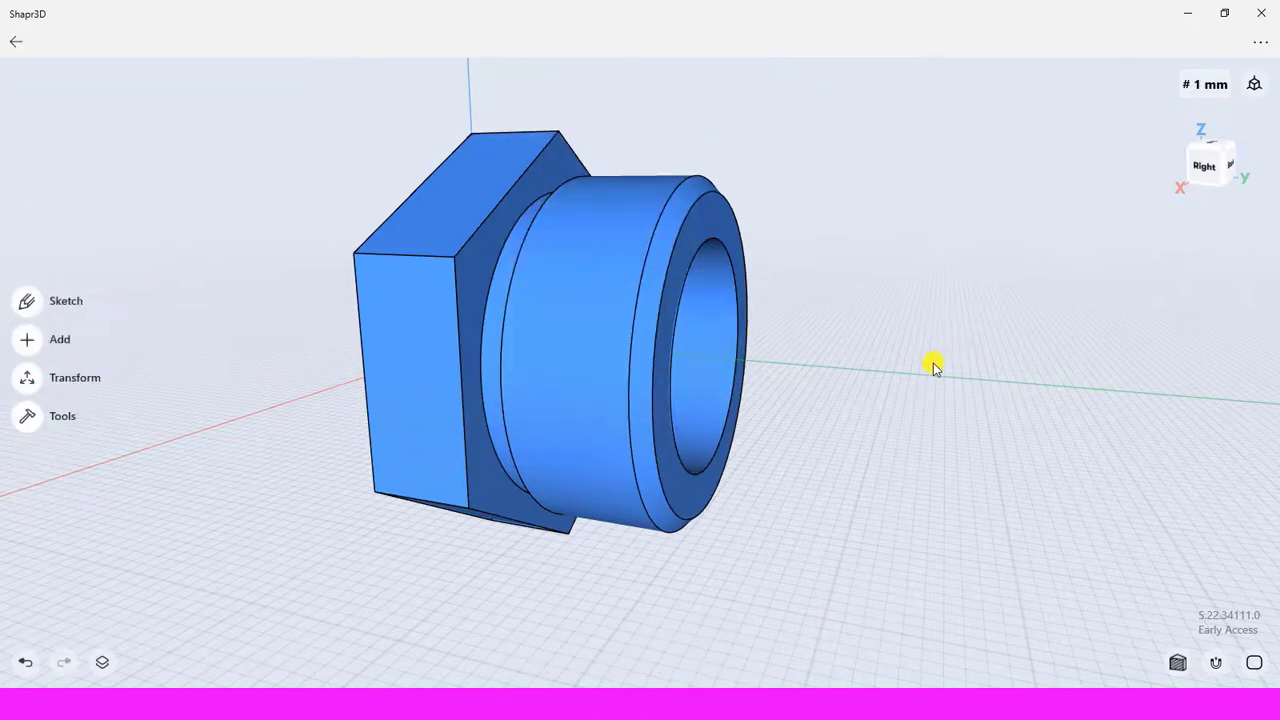
right_drag(884, 437, 951, 425)
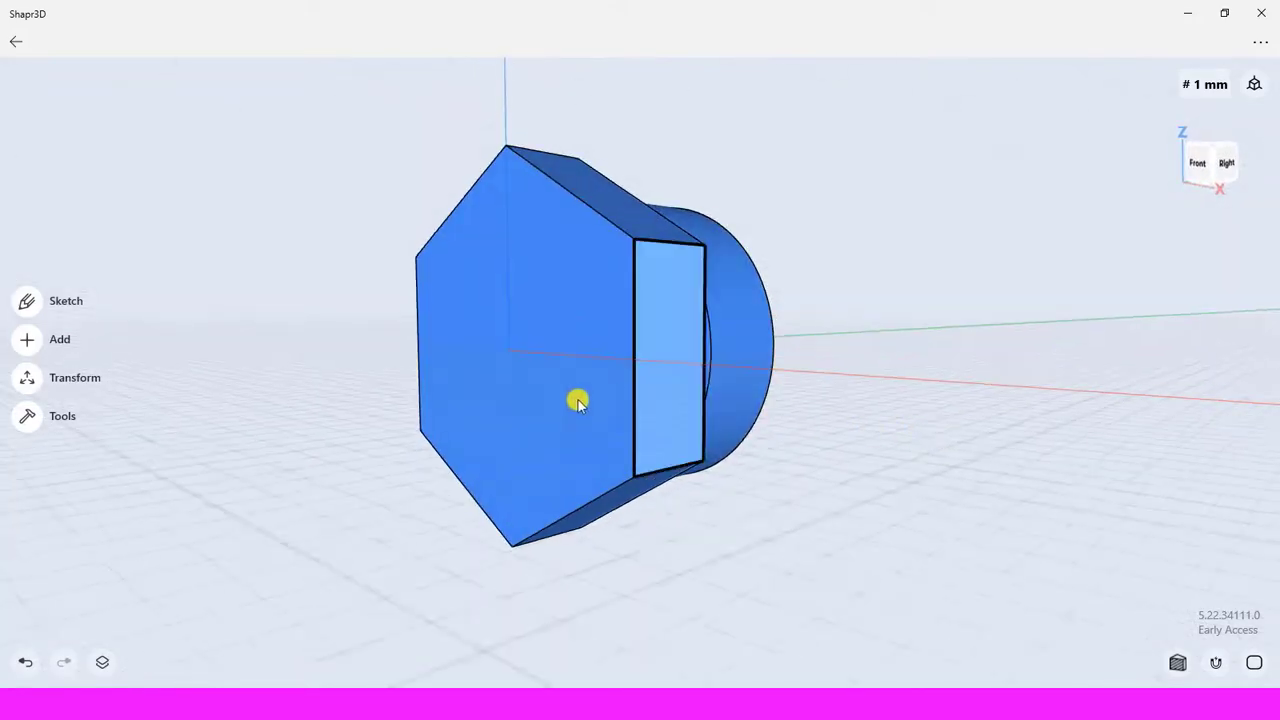
click(26, 339)
click(28, 378)
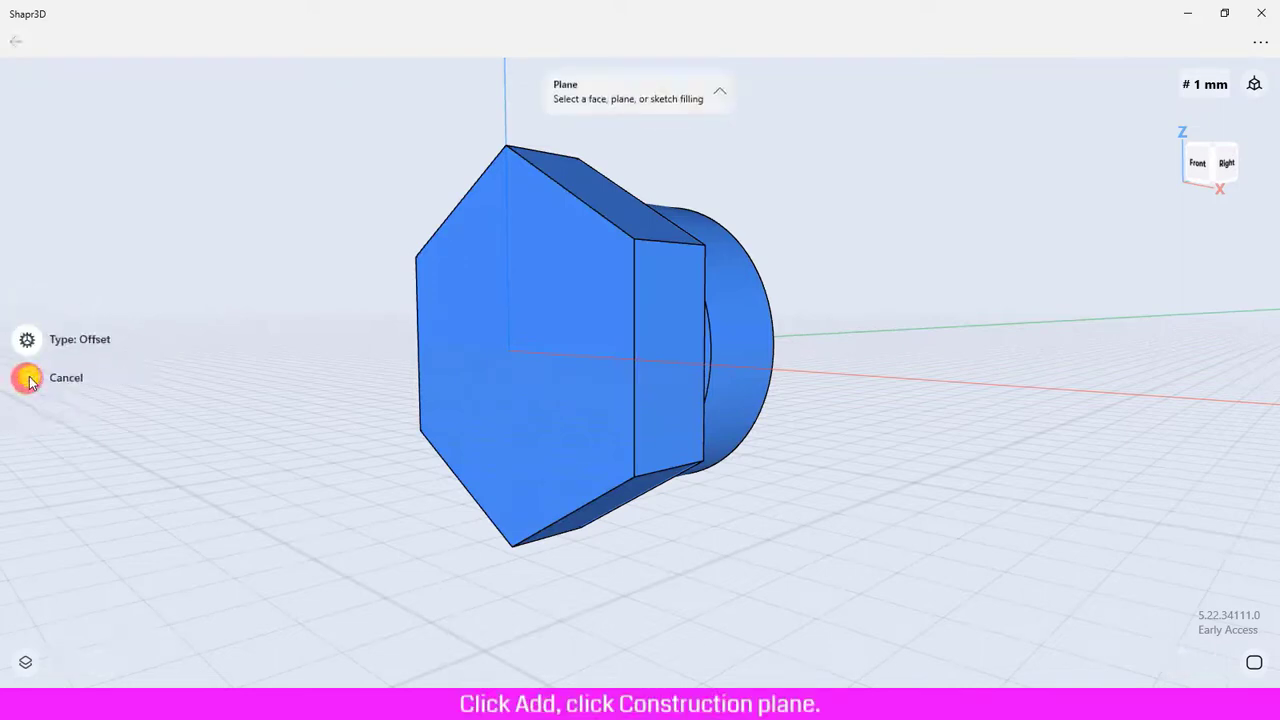
click(28, 341)
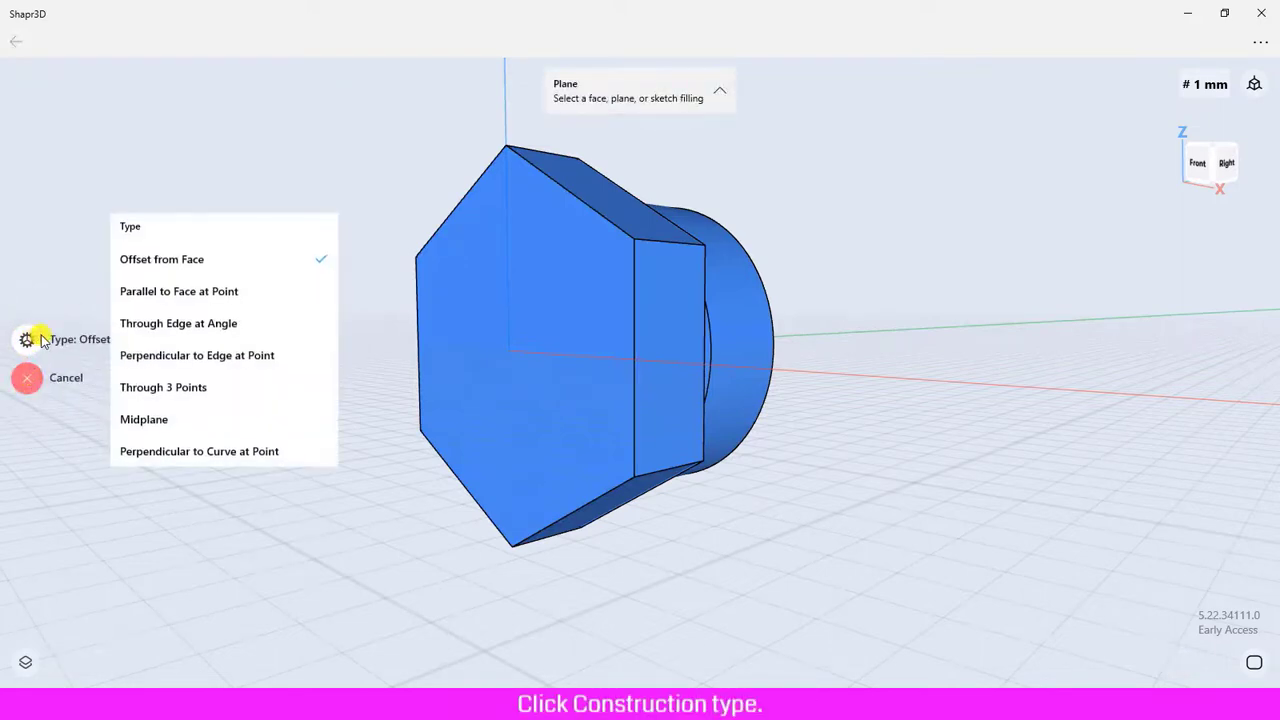
click(148, 262)
click(566, 319)
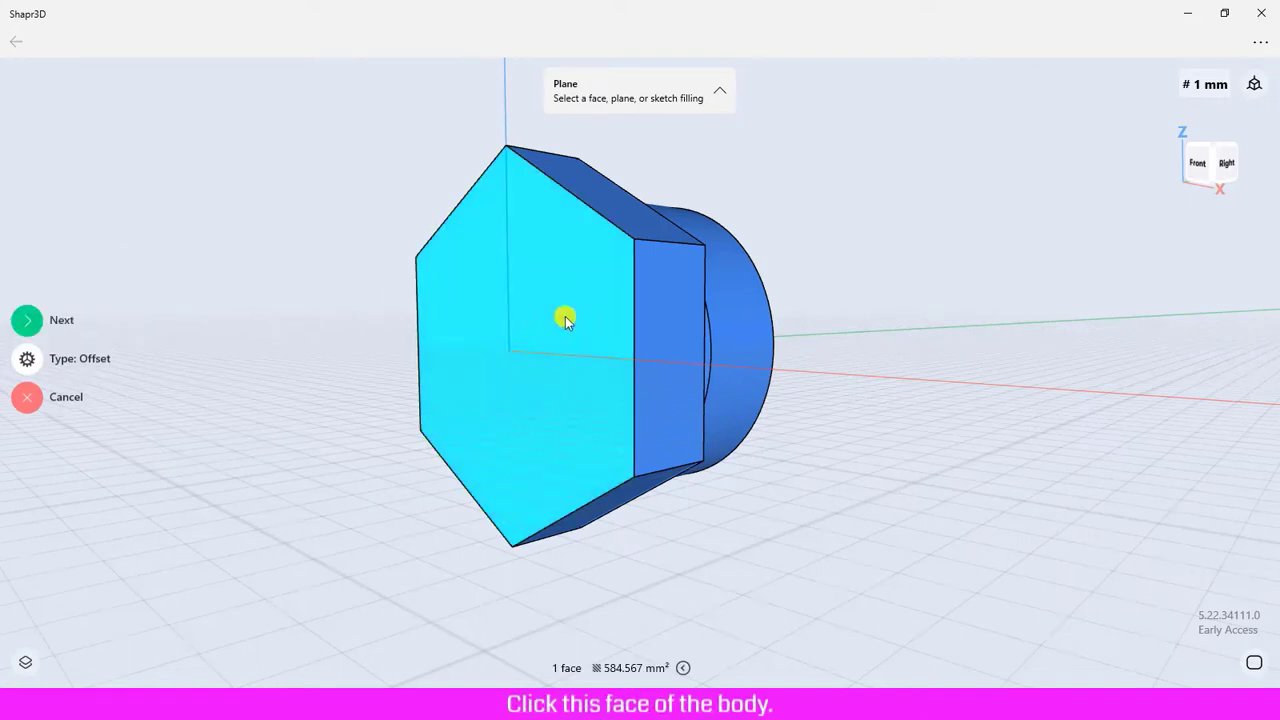
click(25, 320)
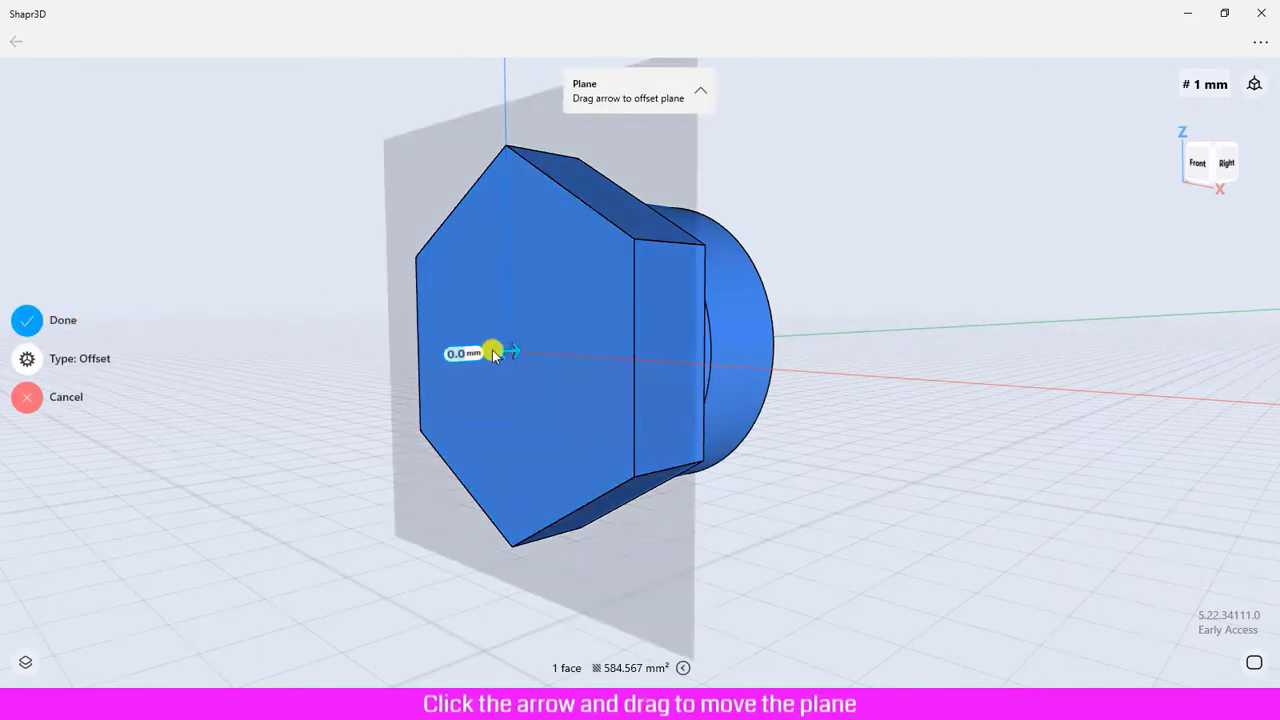
drag(492, 353, 412, 356)
click(413, 358)
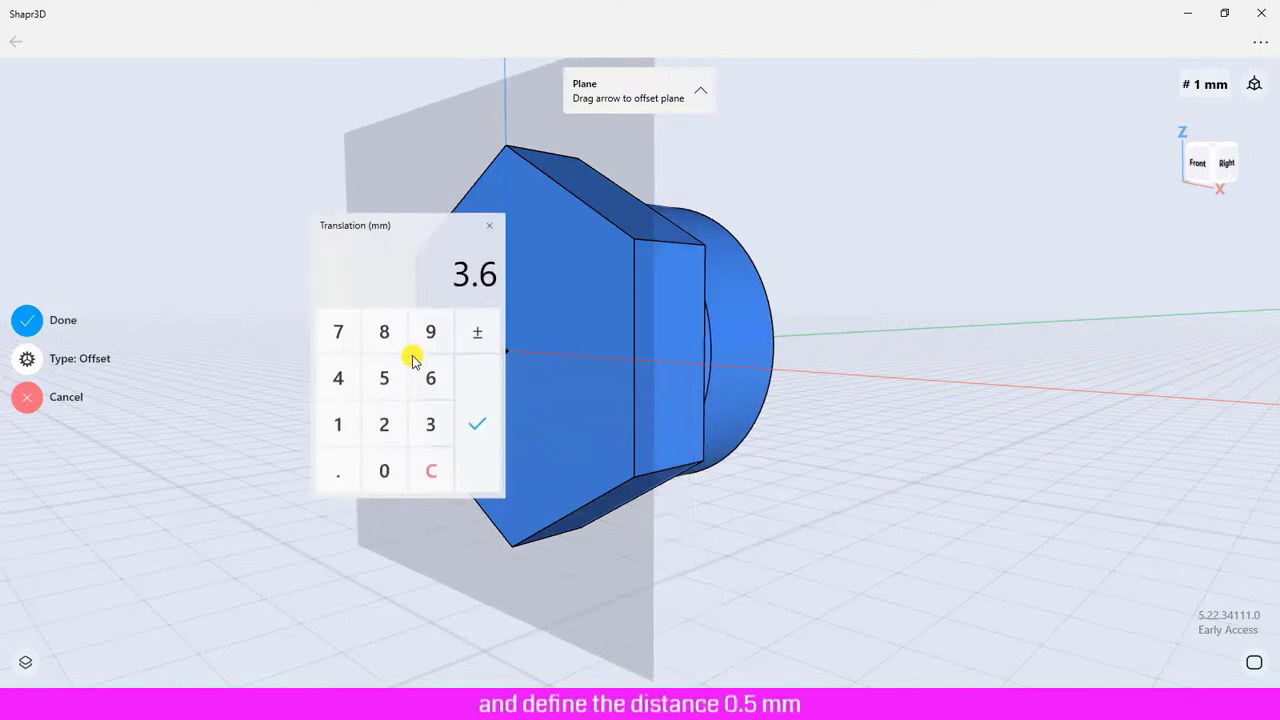
click(383, 478)
click(336, 474)
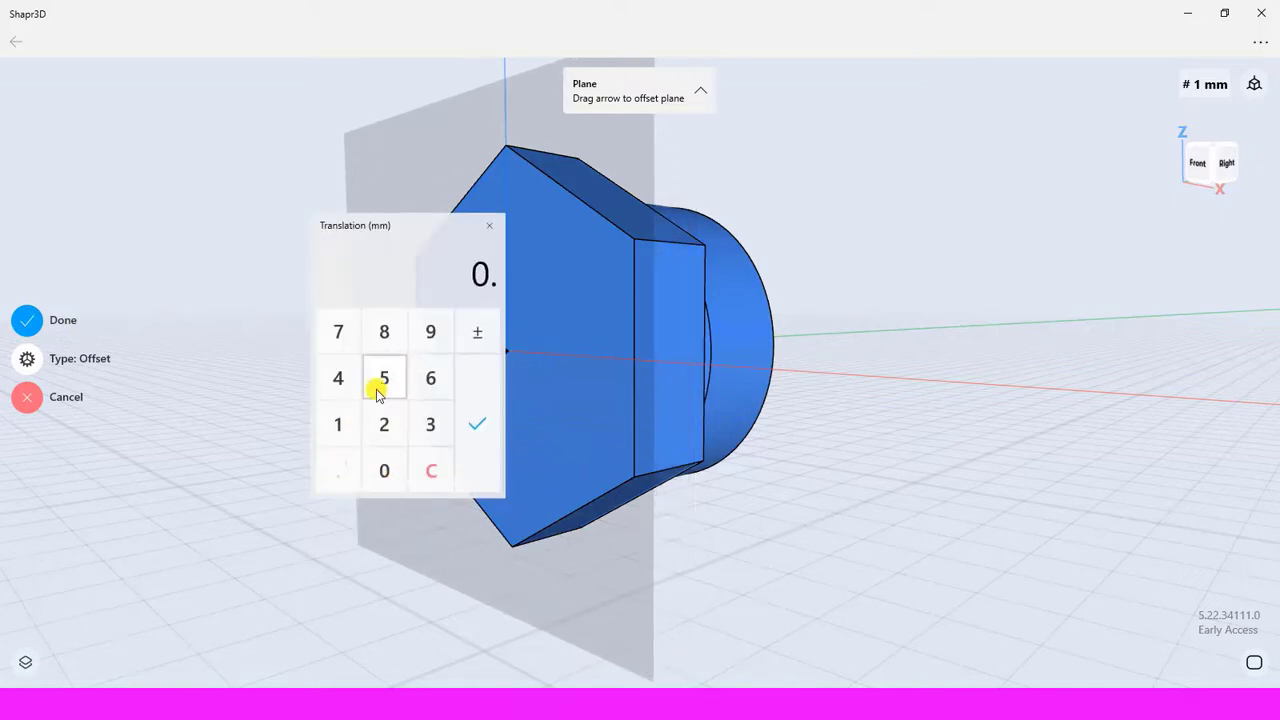
click(479, 426)
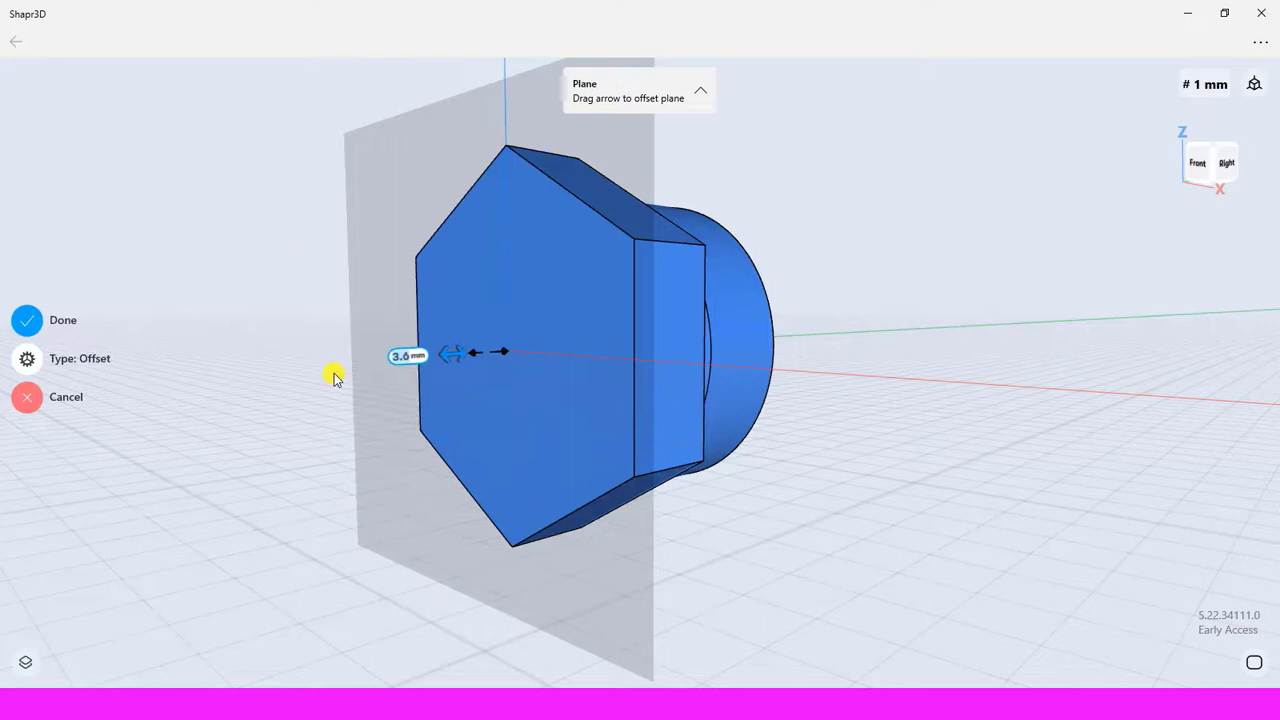
click(31, 320)
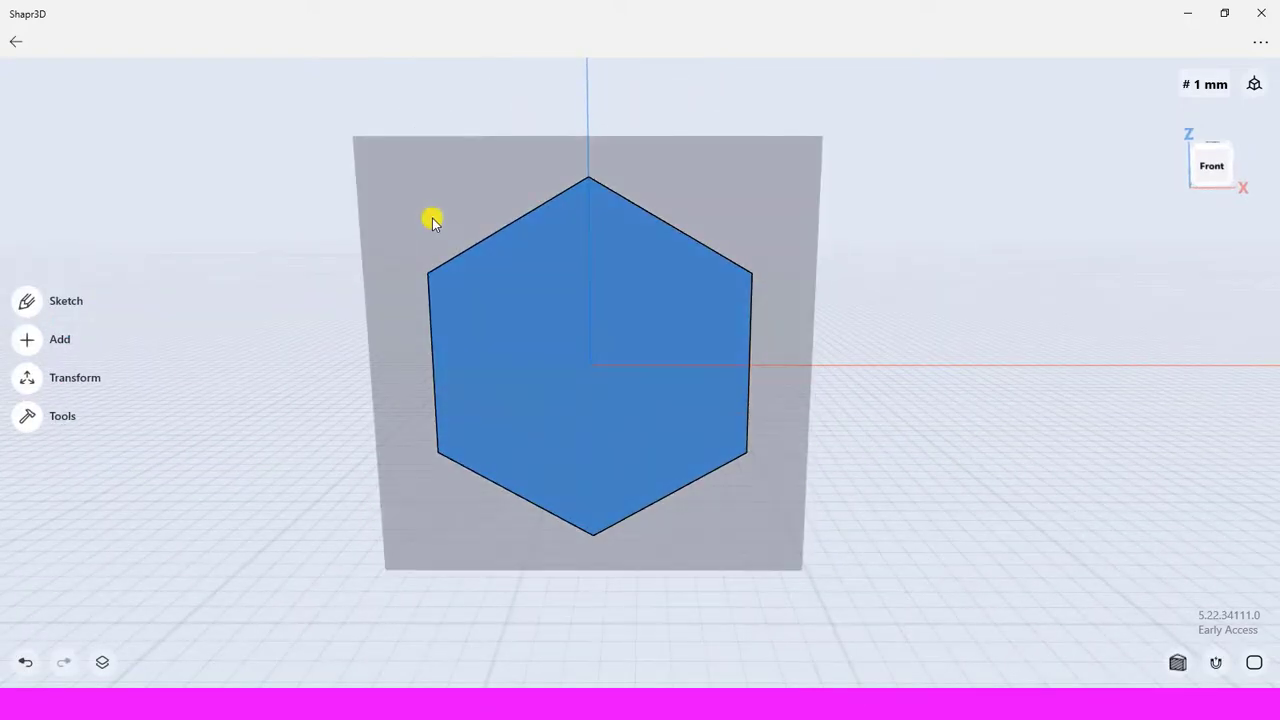
Start a sketch on the offset plane and draw a circle with a 12 mm radius centred on the origin
key(space)
key(space)
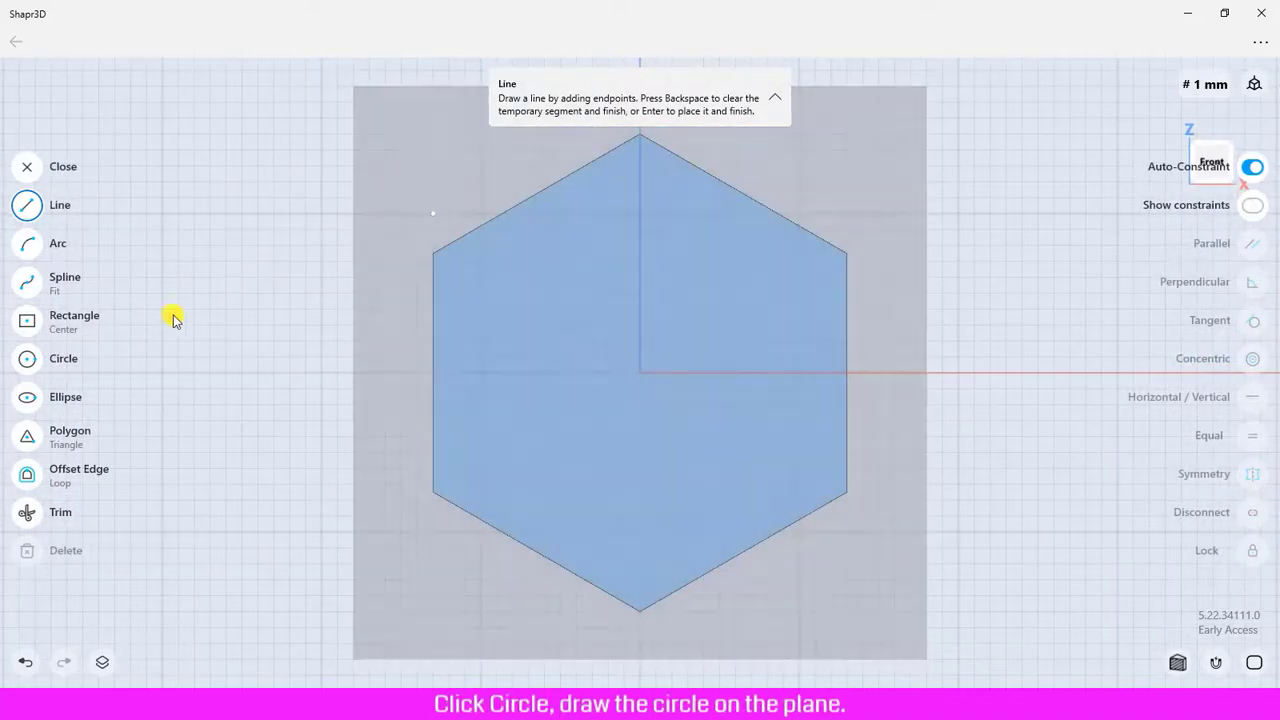
click(27, 360)
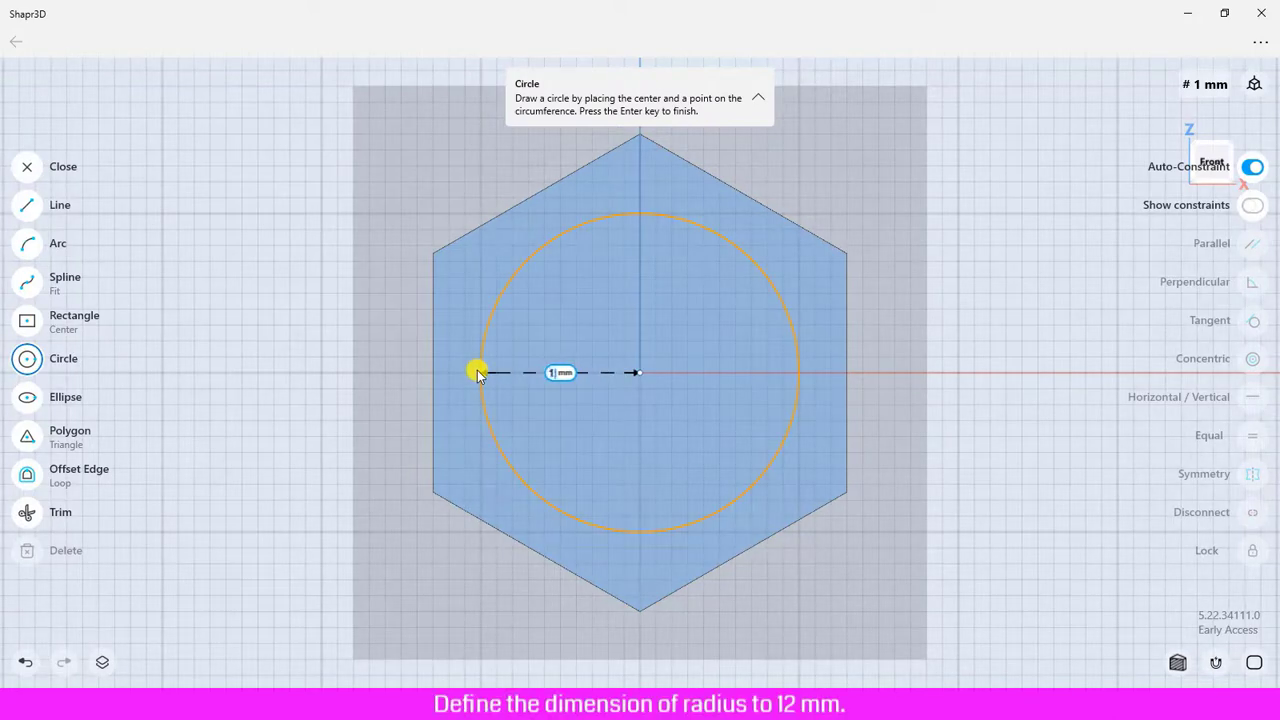
text(2)
key(Return)
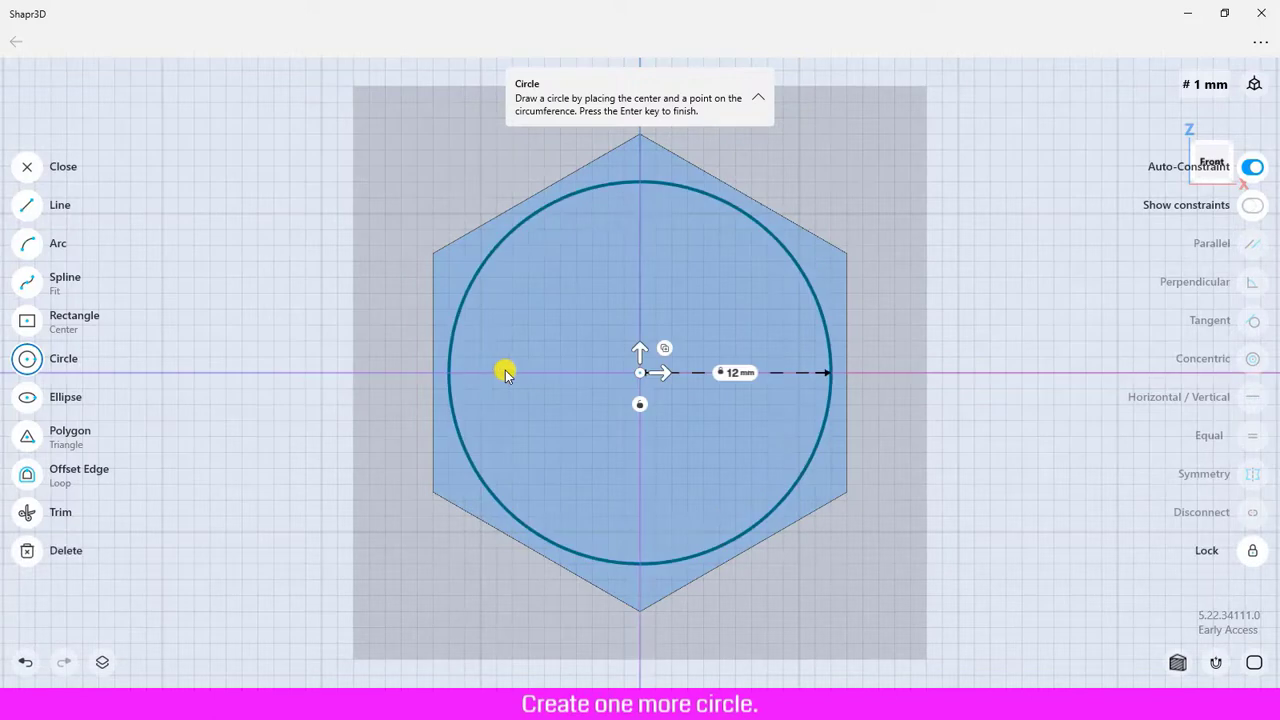
Add a concentric circle with a 20 mm radius around the 12 mm one and finish the sketch
click(638, 373)
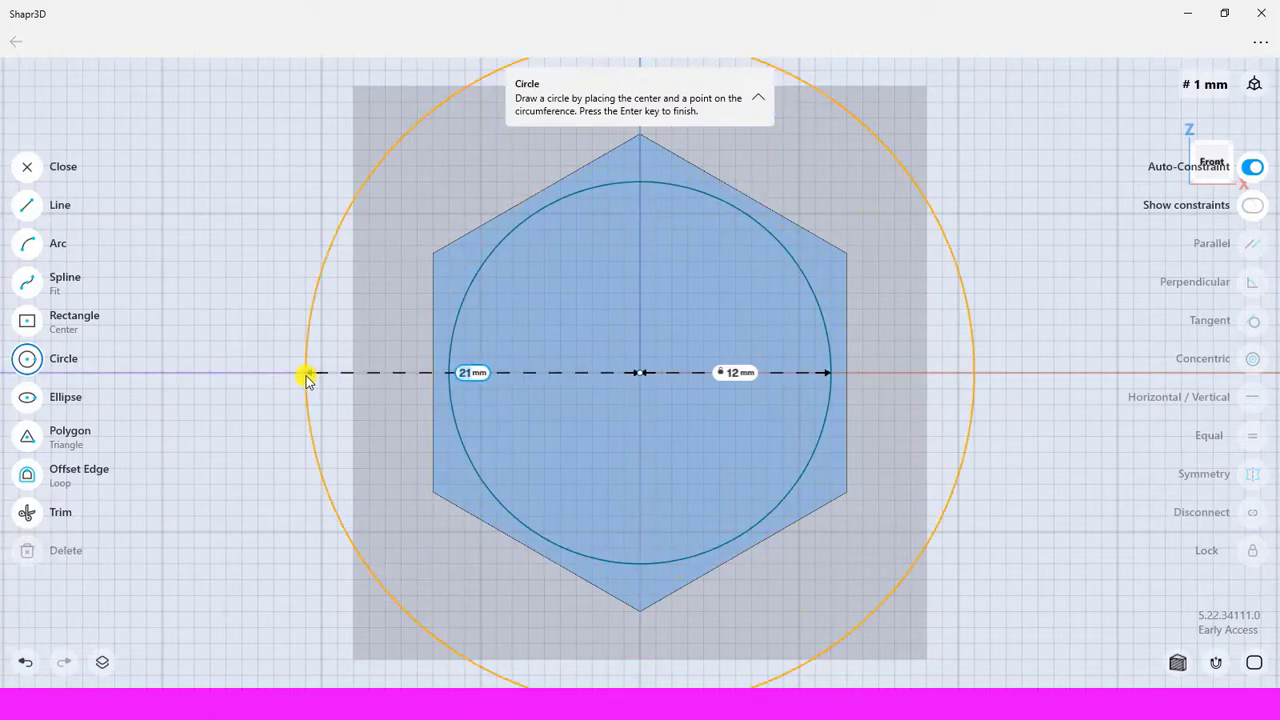
text(20)
key(Return)
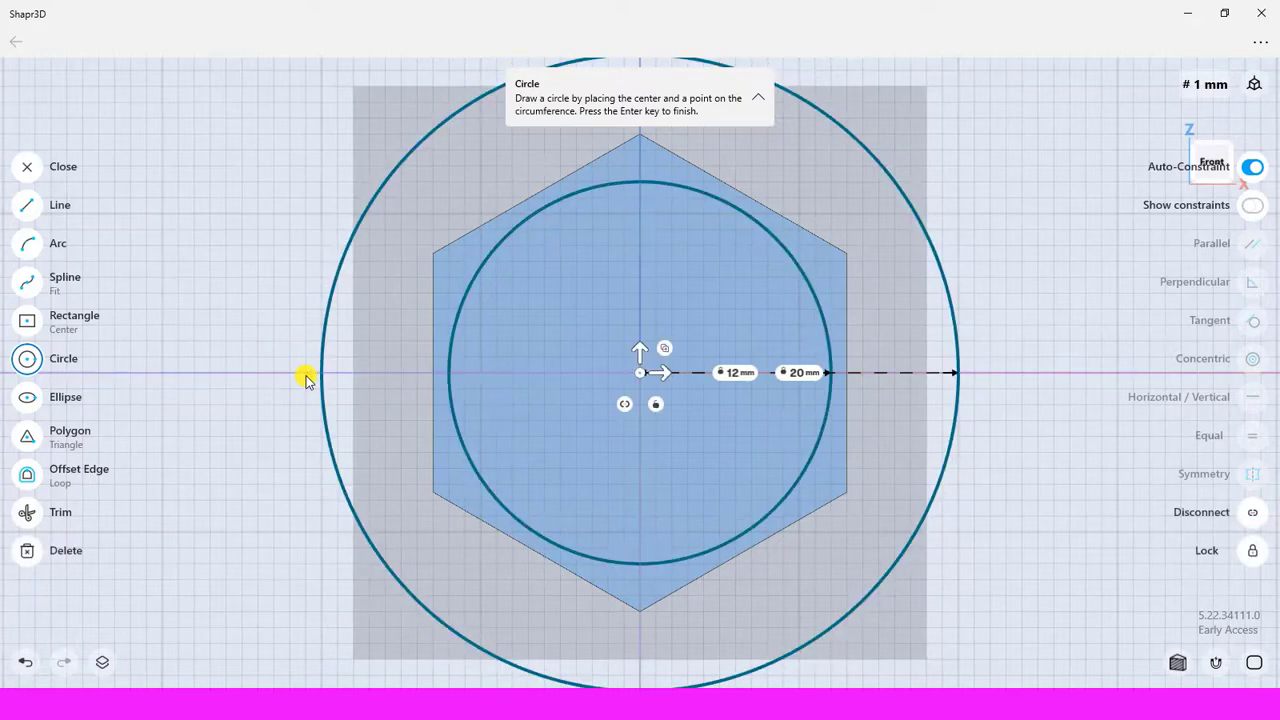
click(25, 170)
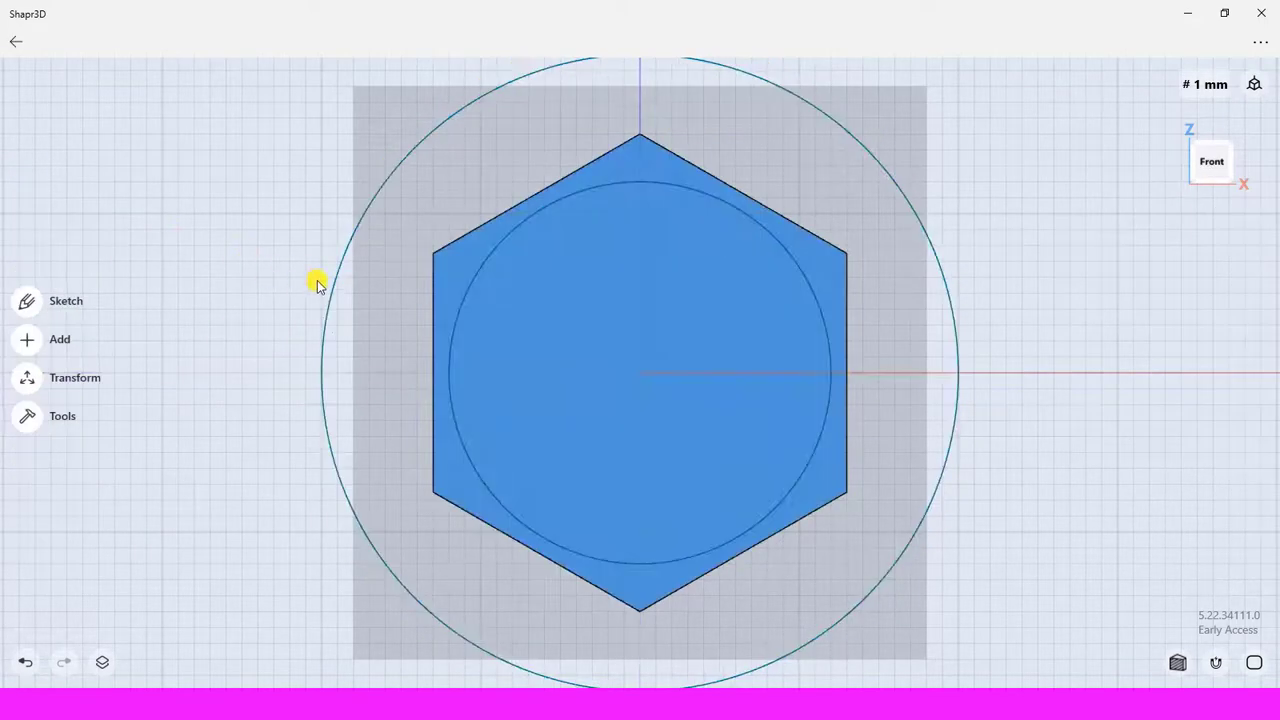
Extrude the ring between the two circles by -5 mm to cut into the hexagonal head
scroll(366, 351, down, 5)
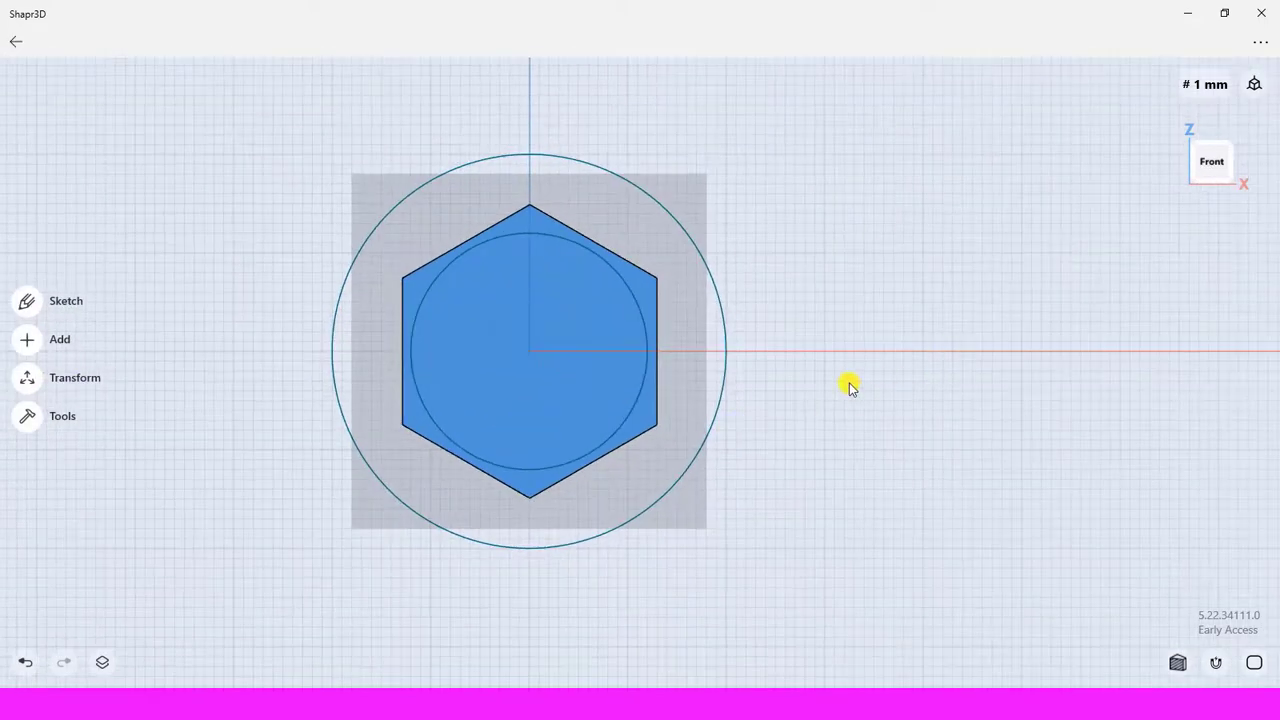
middle_drag(849, 386, 815, 200)
scroll(815, 200, up, 3)
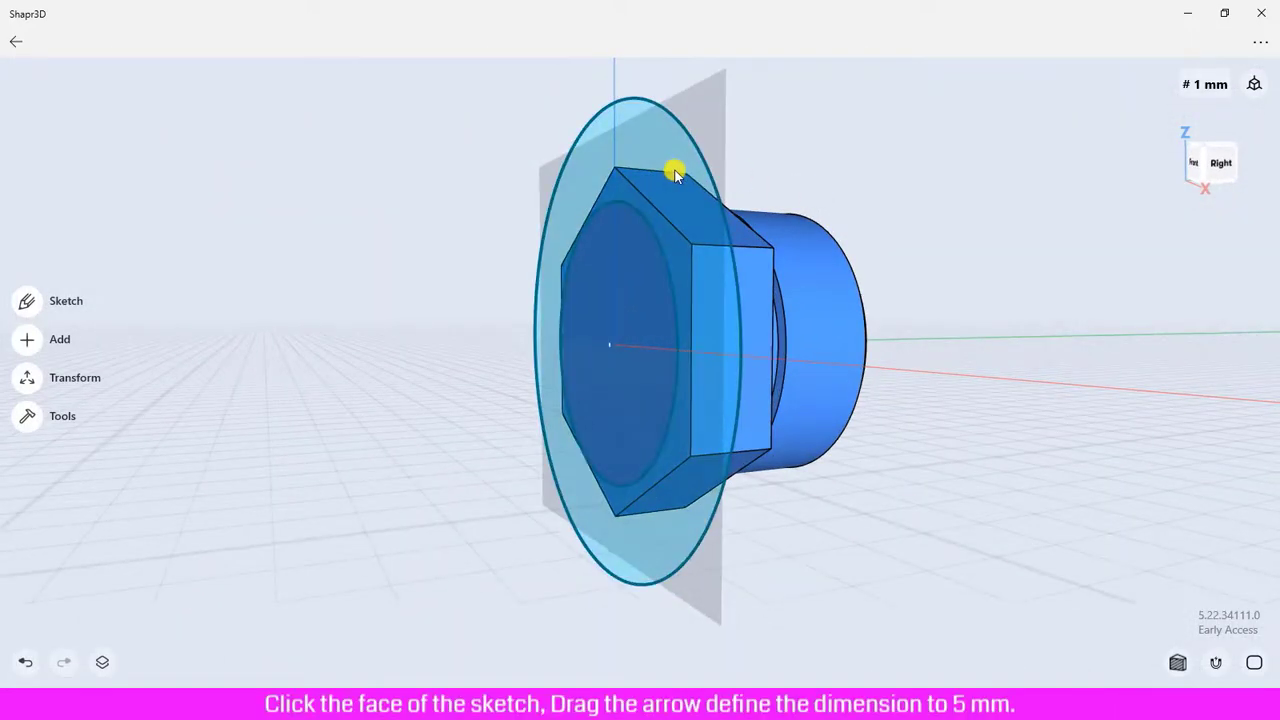
click(675, 175)
drag(666, 166, 731, 167)
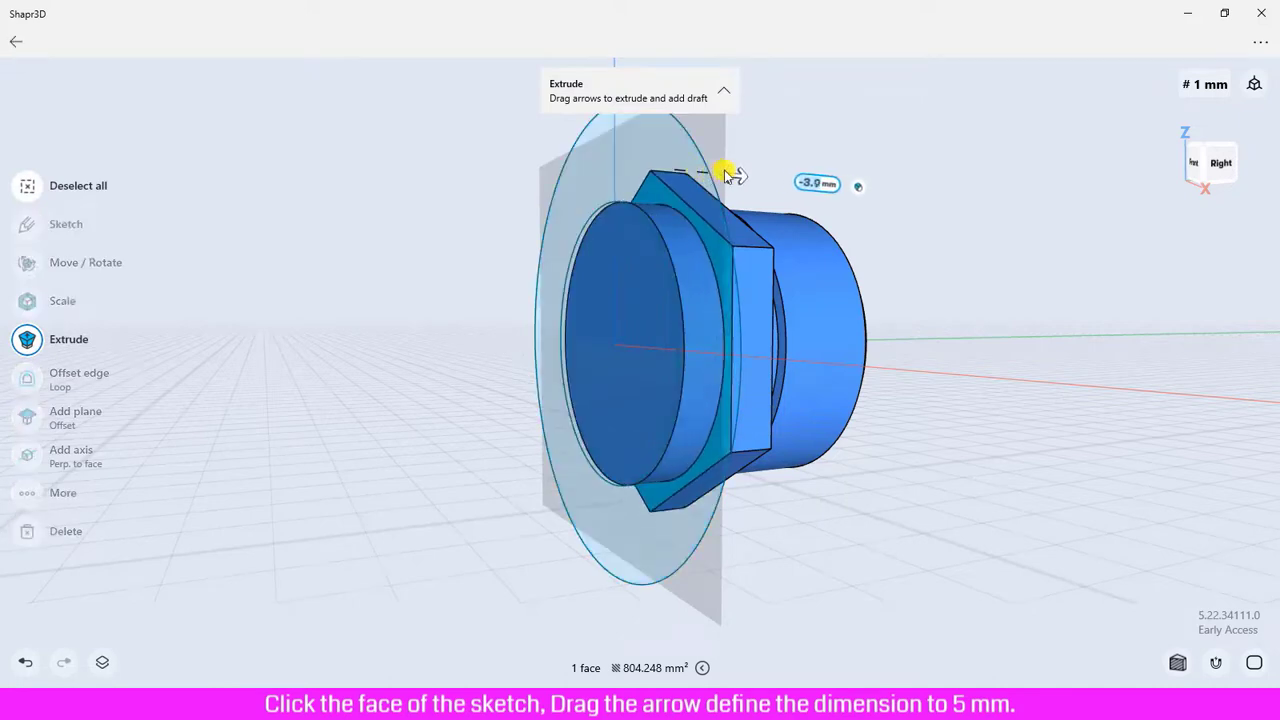
click(806, 183)
click(795, 233)
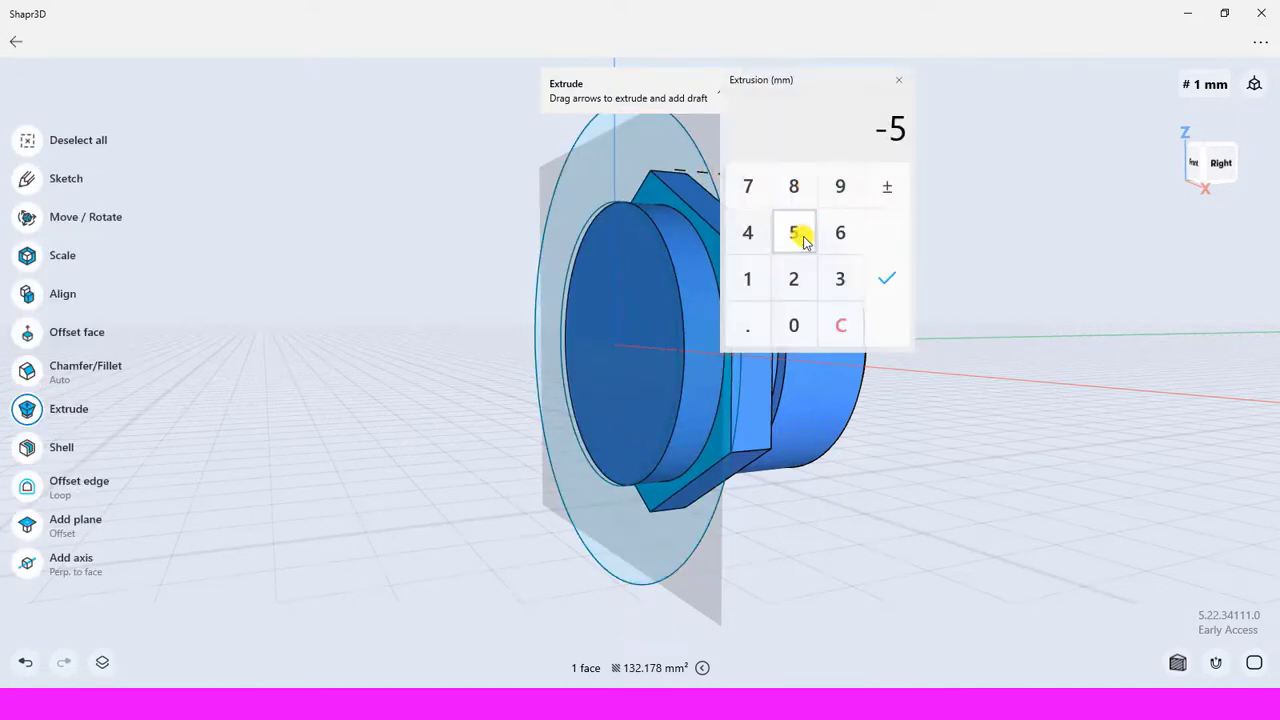
click(886, 278)
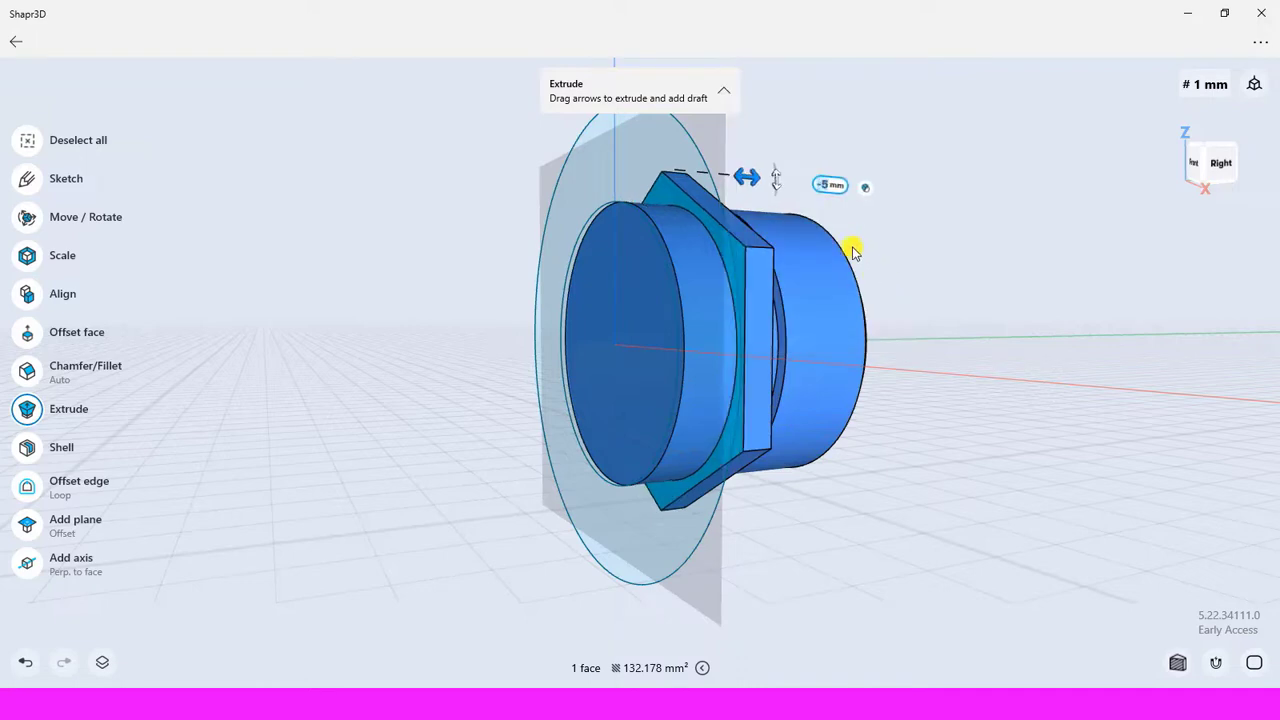
Set the ring cut's draft angle to 45° to bevel the hexagonal head's corners, and finish the extrusion
click(776, 184)
drag(781, 166, 757, 130)
click(757, 130)
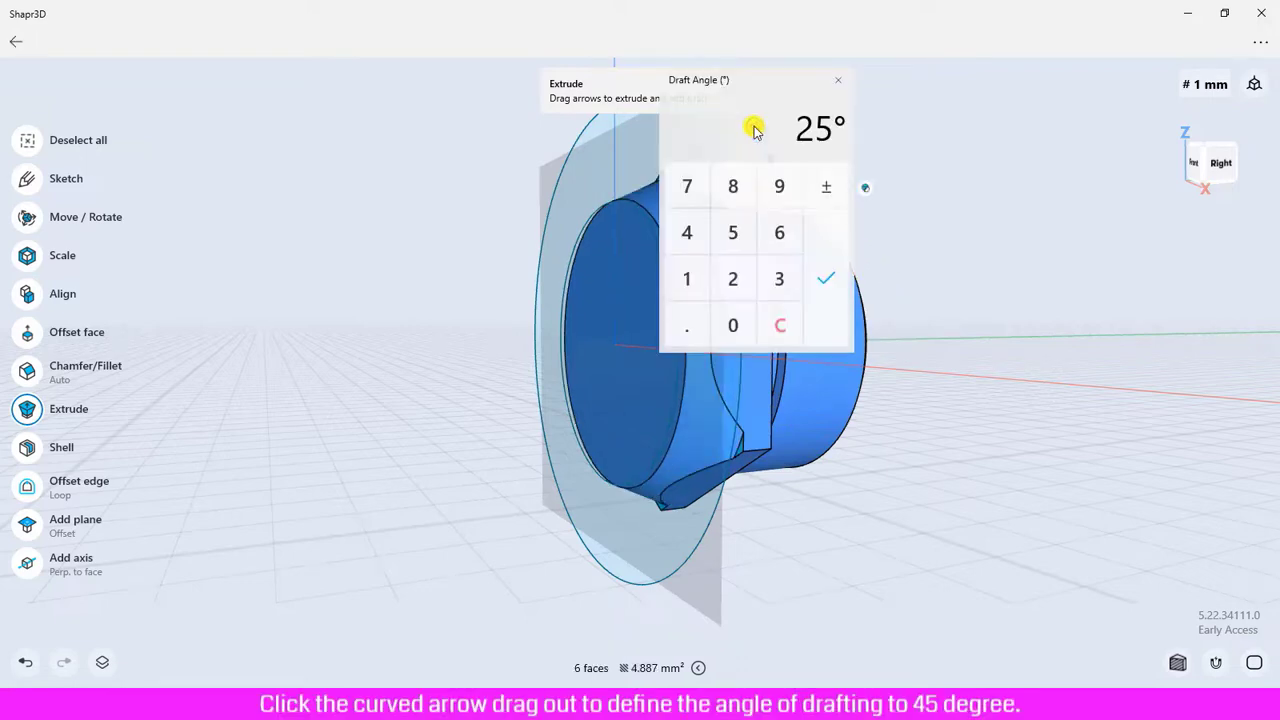
click(686, 232)
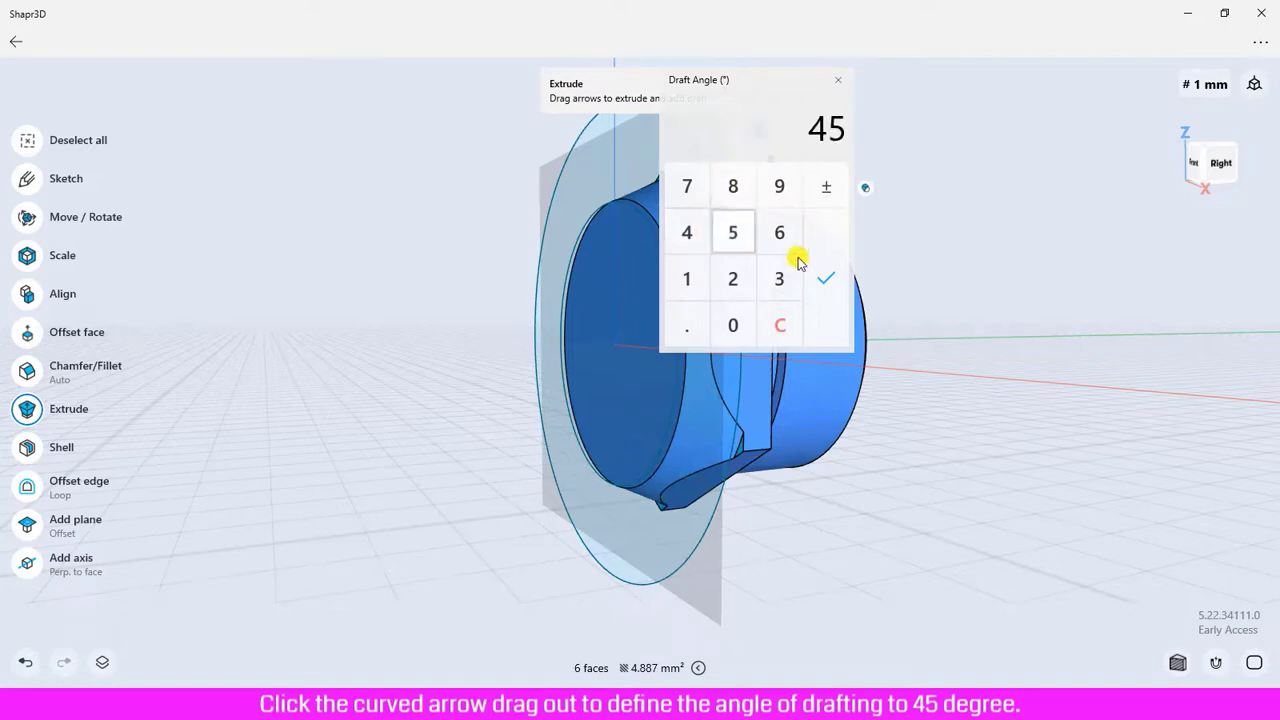
click(825, 280)
scroll(977, 269, up, 2)
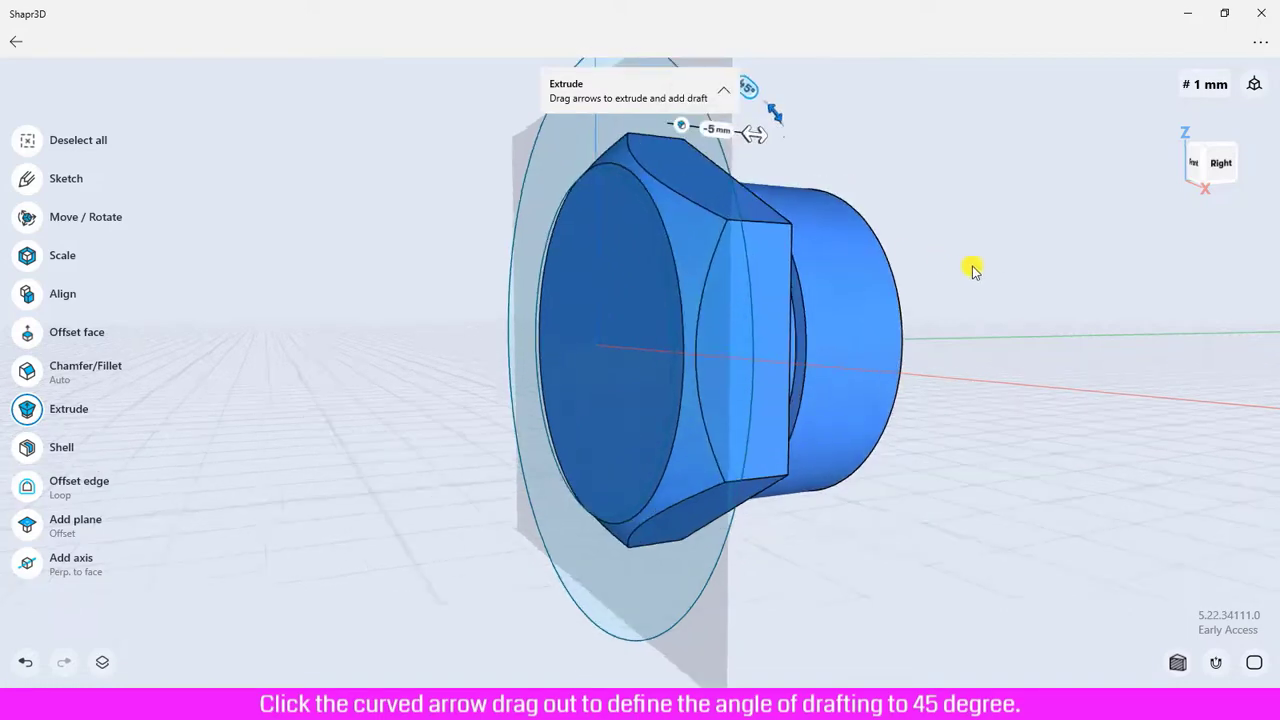
right_drag(1012, 264, 957, 258)
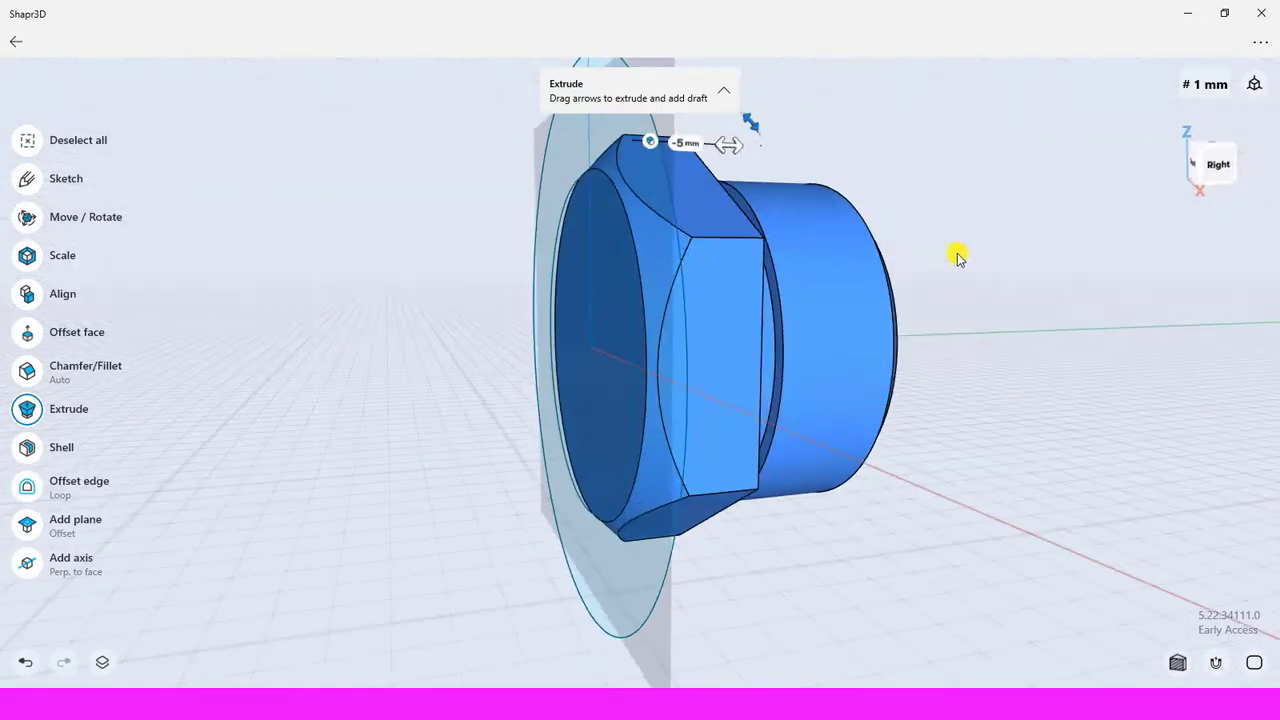
click(53, 149)
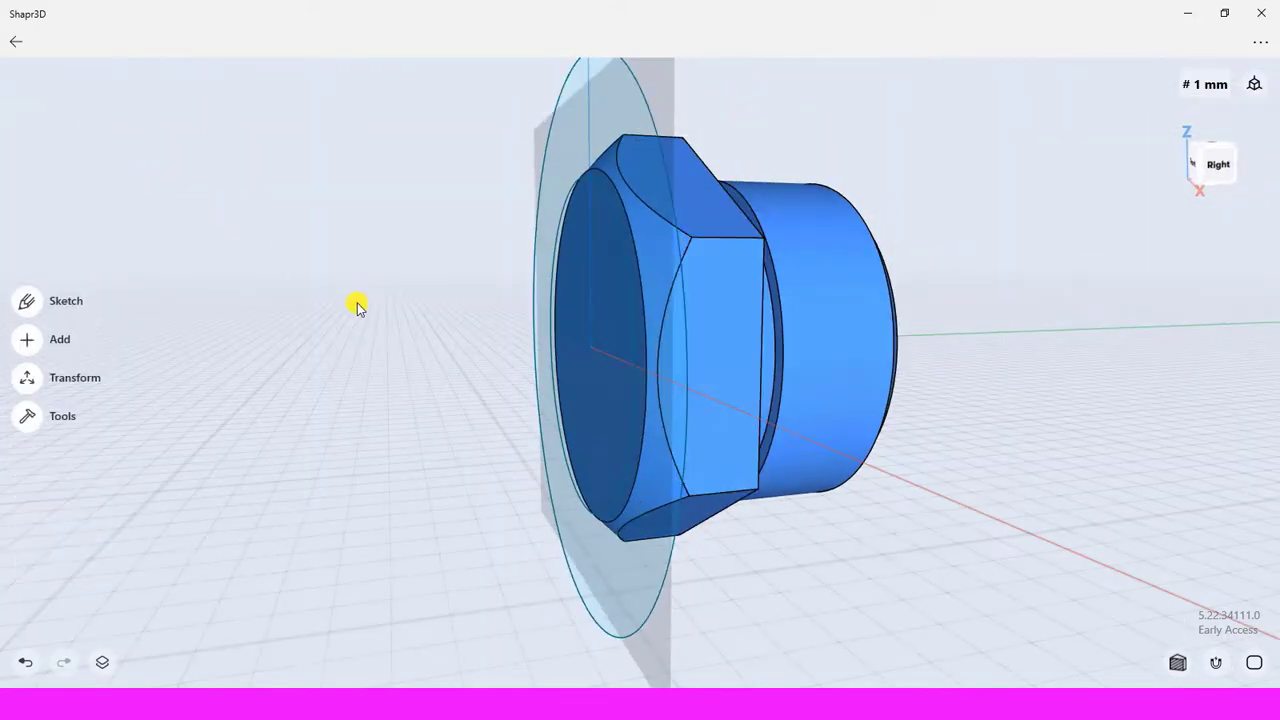
Delete the two-circle sketch plane and the construction plane from the items list
scroll(409, 394, down, 2)
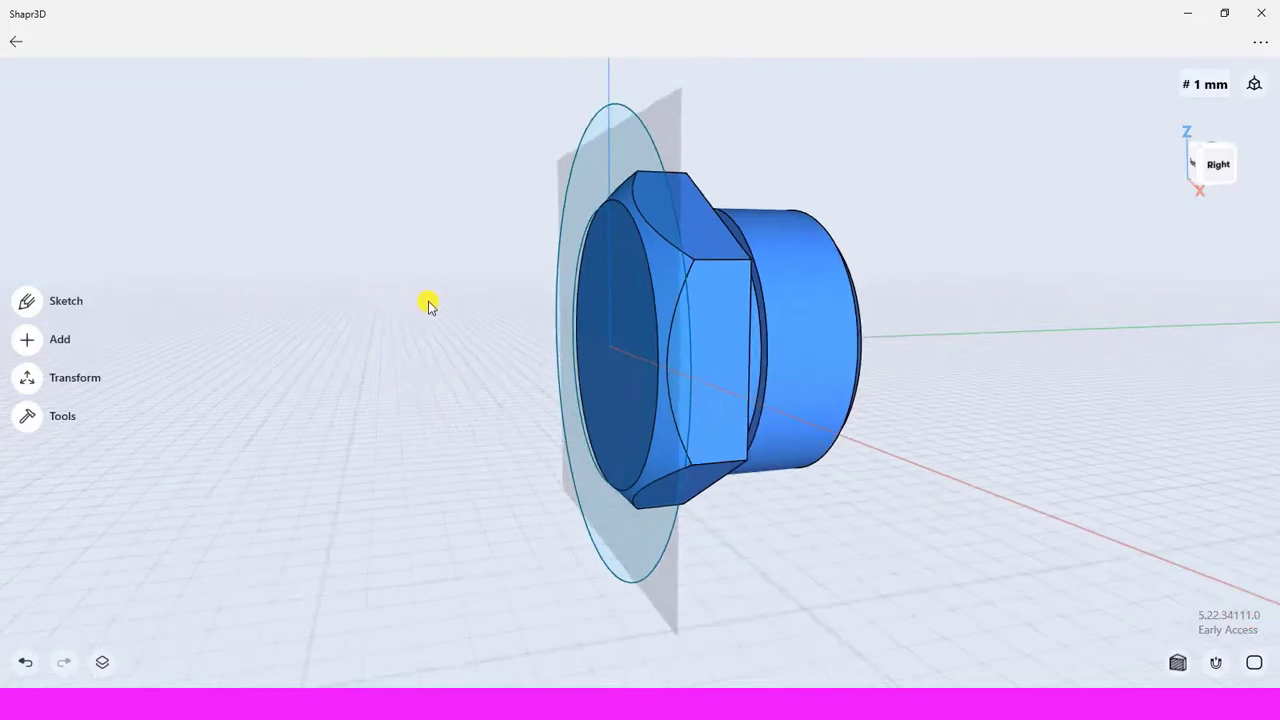
right_drag(428, 305, 286, 279)
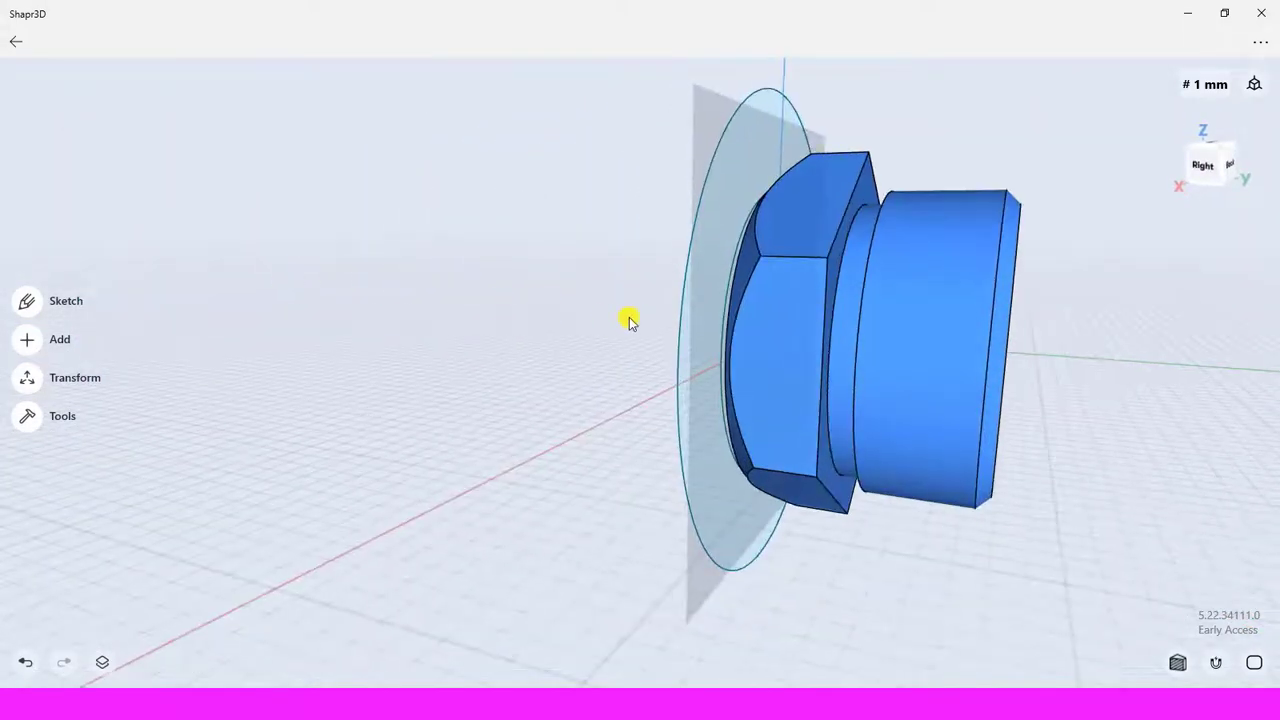
right_drag(553, 313, 712, 318)
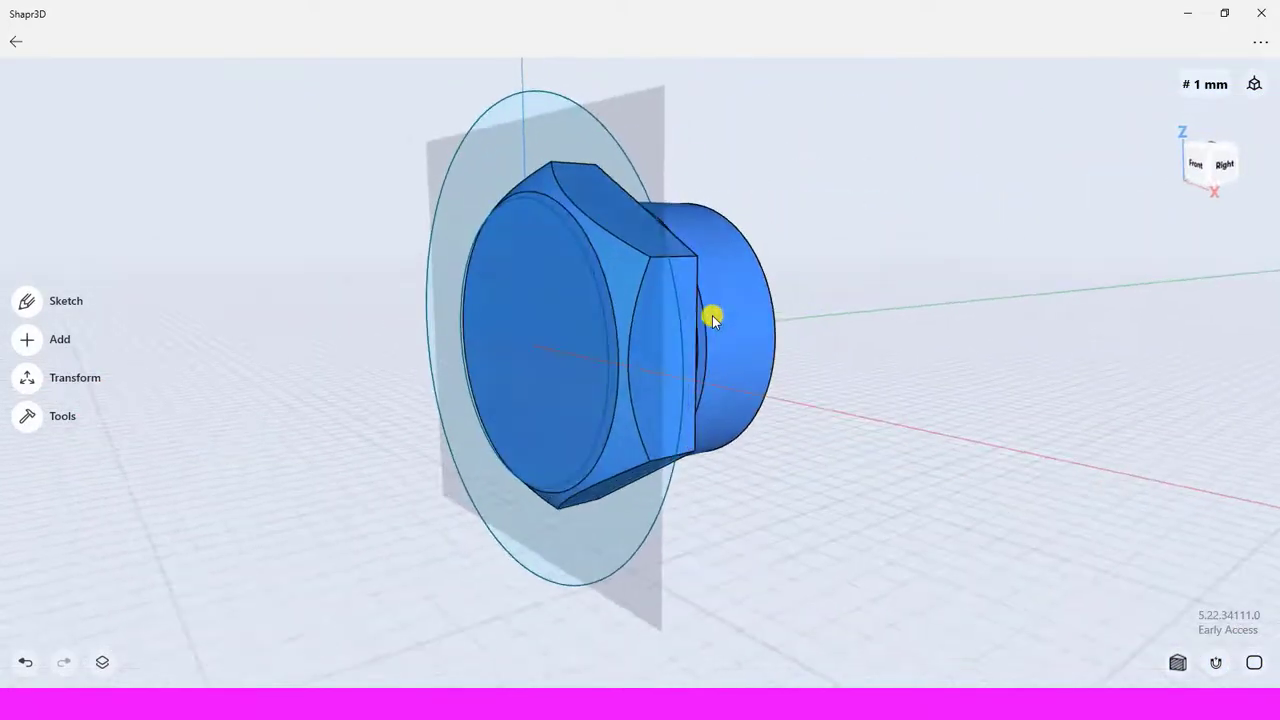
click(103, 662)
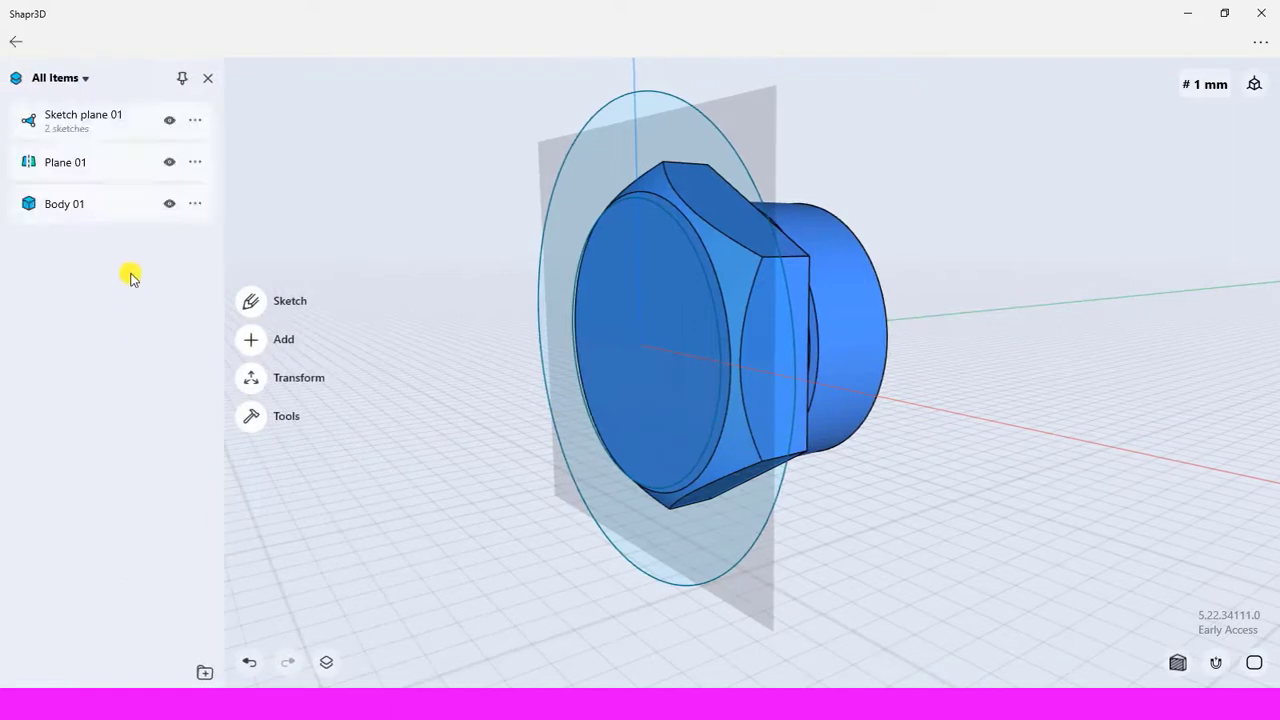
click(195, 121)
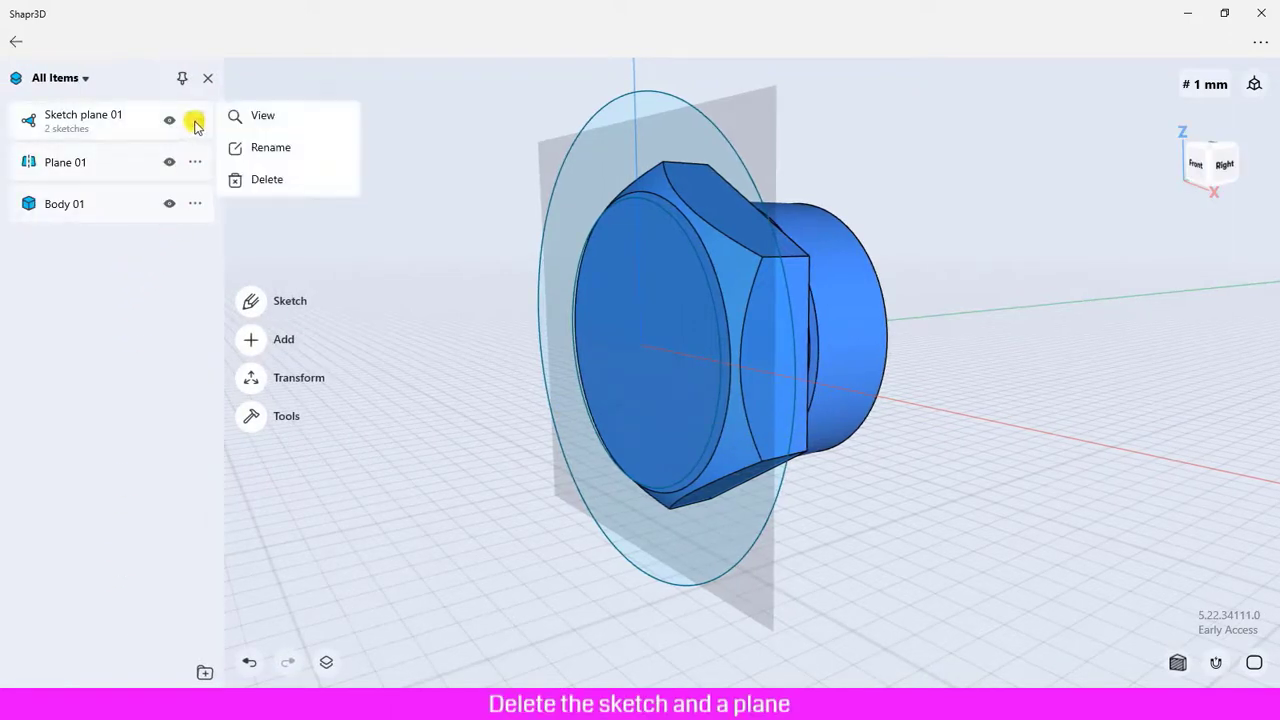
click(255, 184)
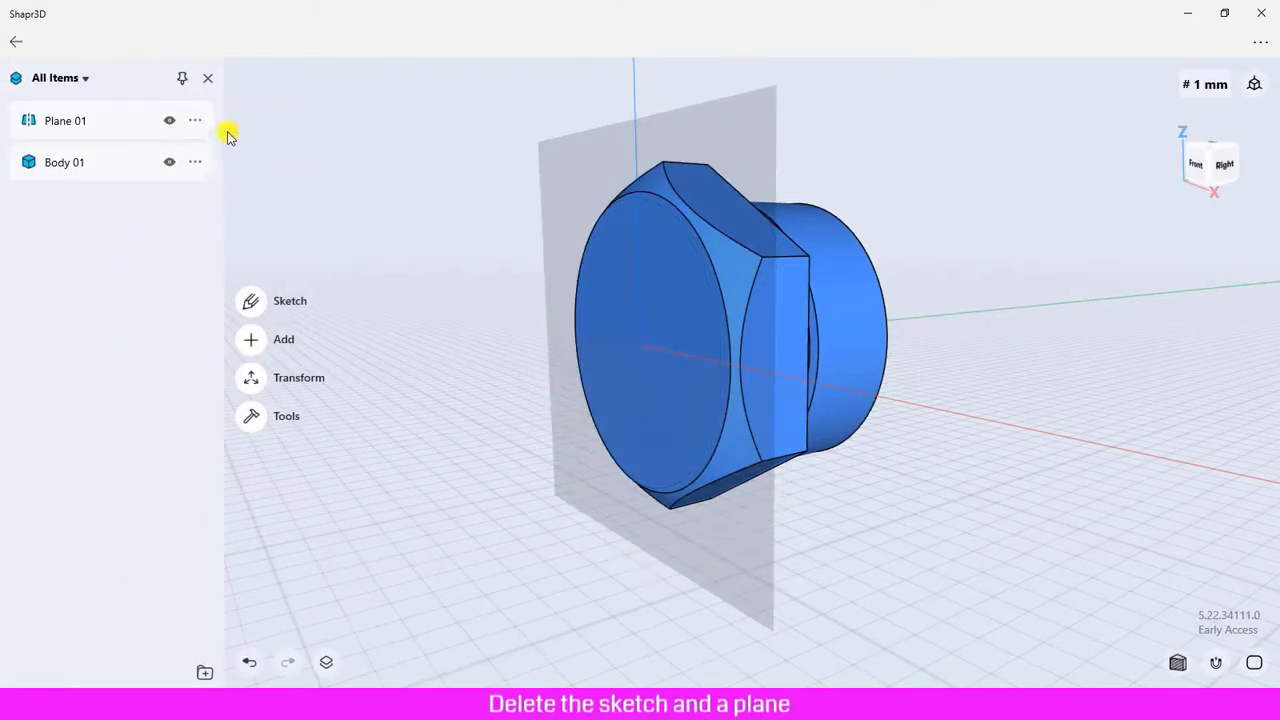
click(197, 121)
click(254, 179)
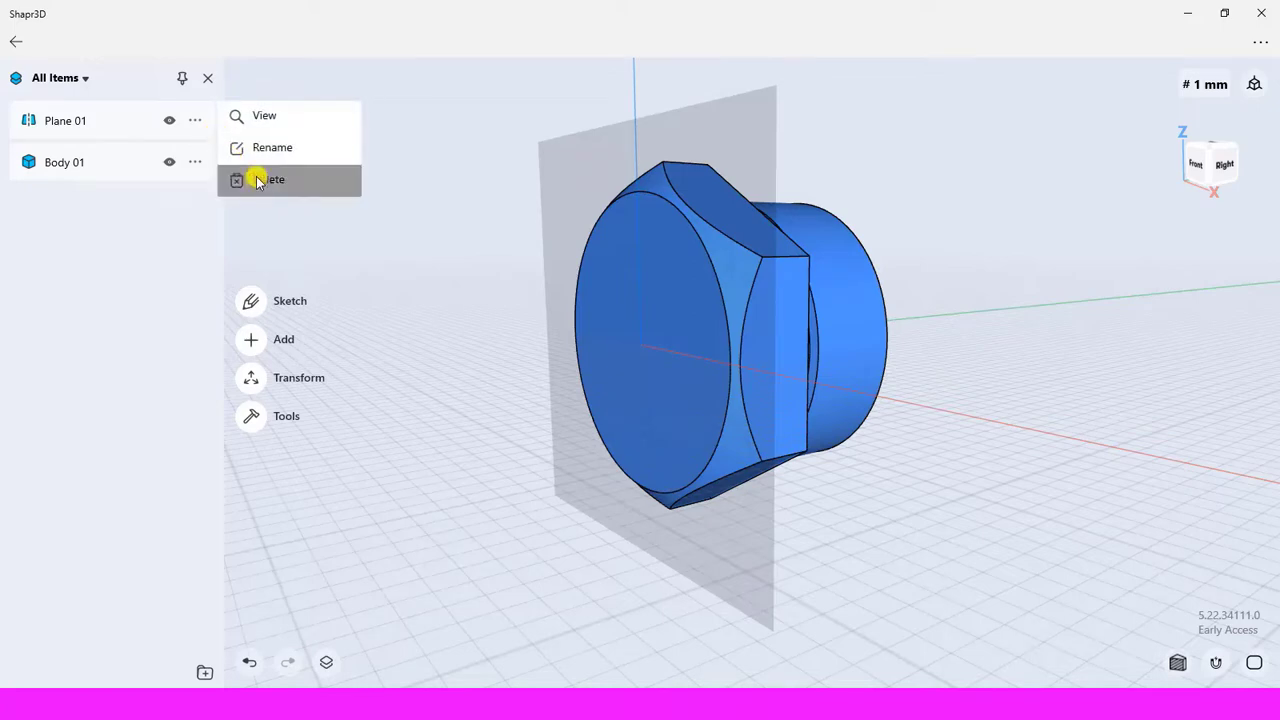
Rename the remaining body to Bolt and close the items list
click(195, 121)
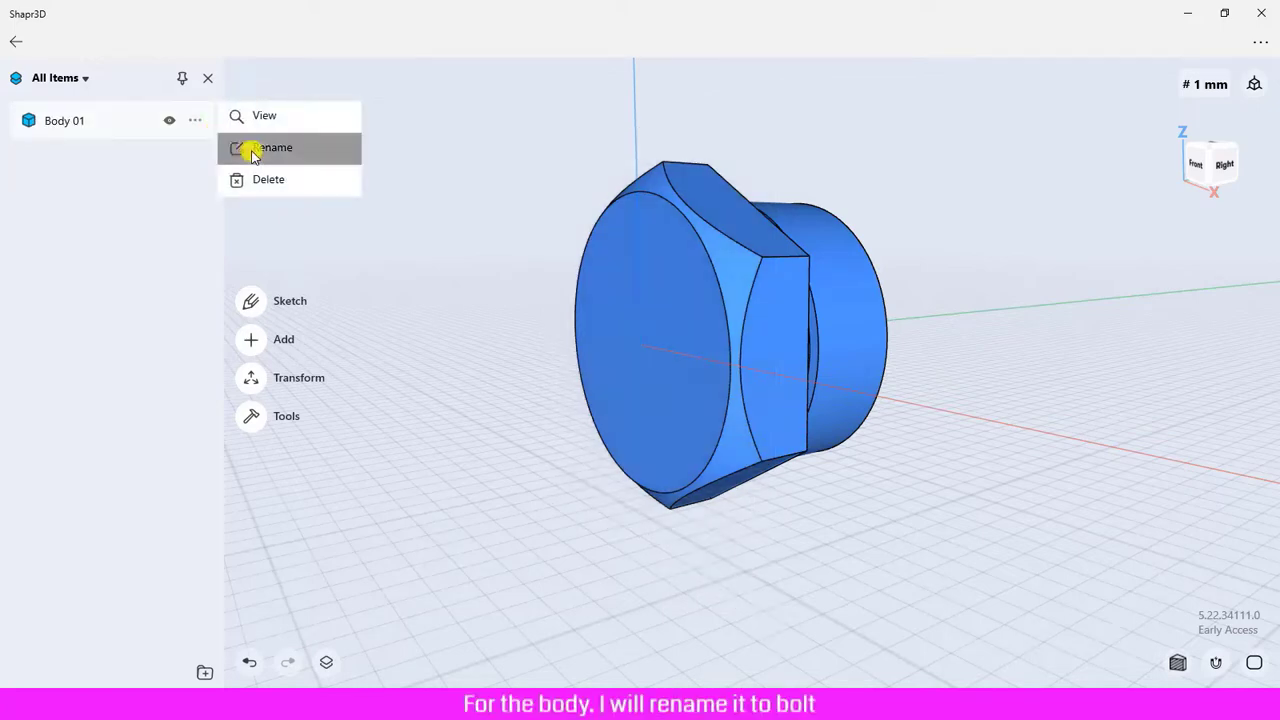
click(250, 150)
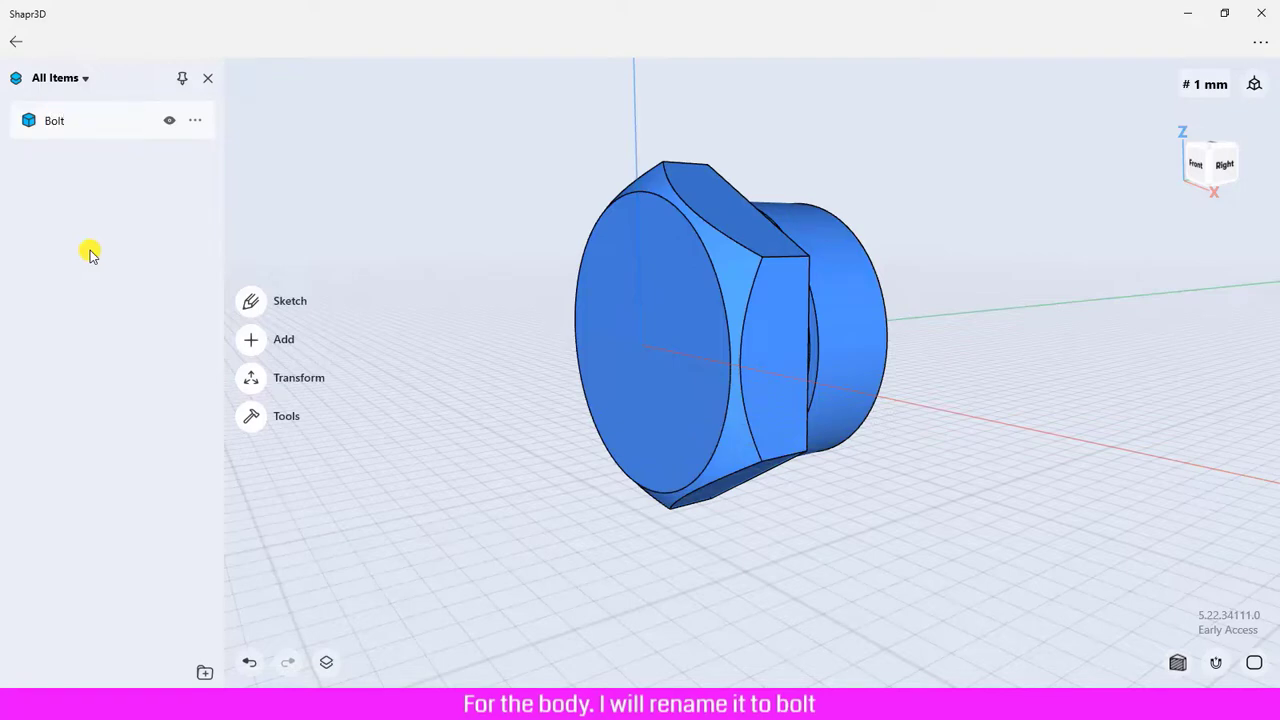
click(208, 82)
right_drag(307, 217, 726, 197)
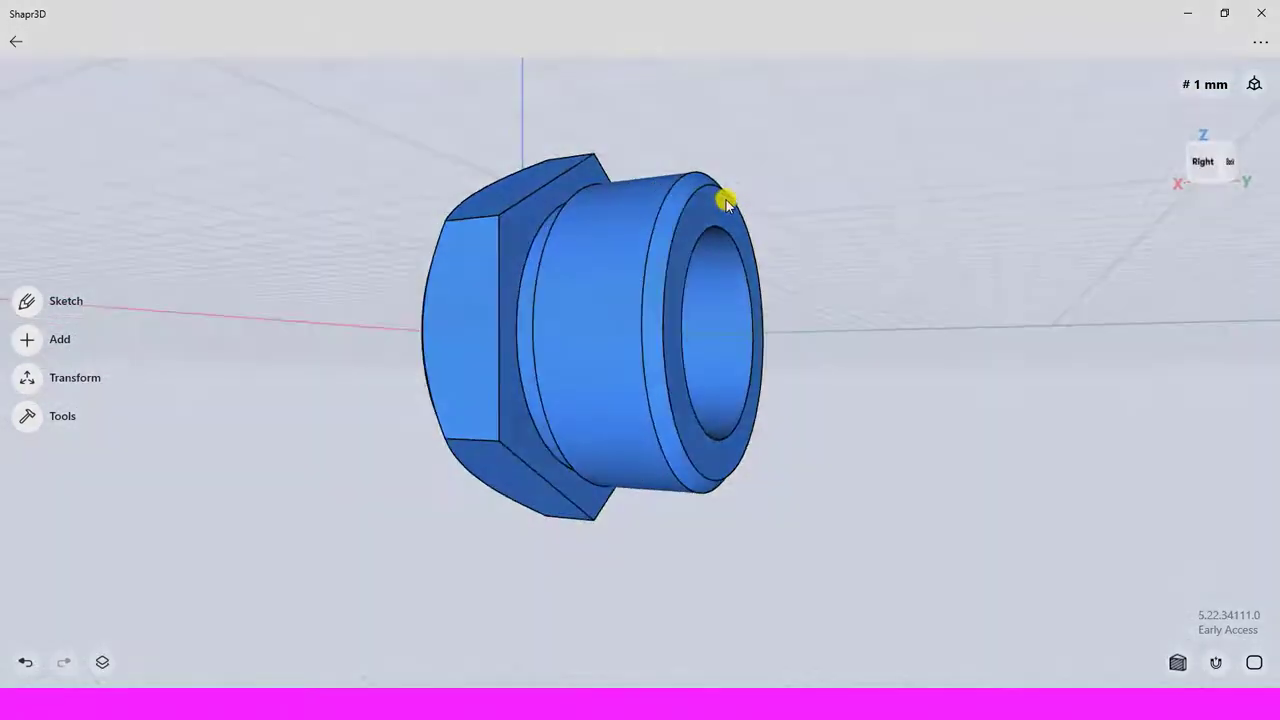